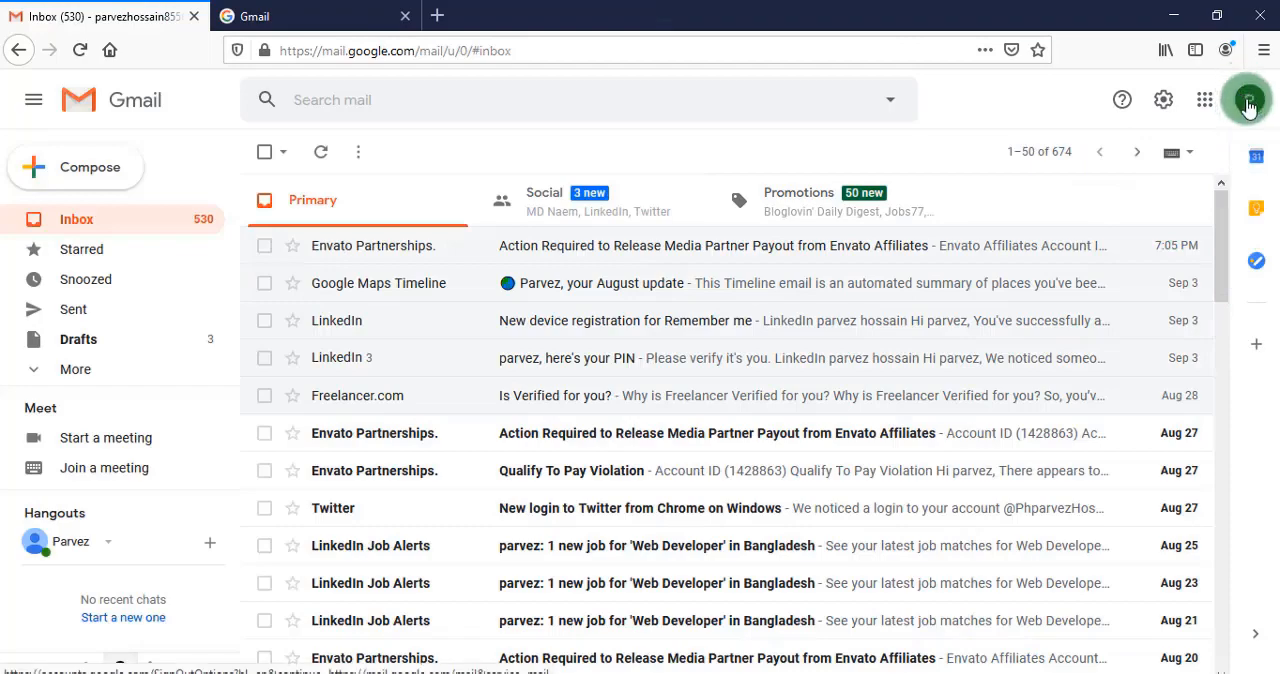
- Start creating another Google account for personal use from the Gmail account switcher
left_click(1093, 368)
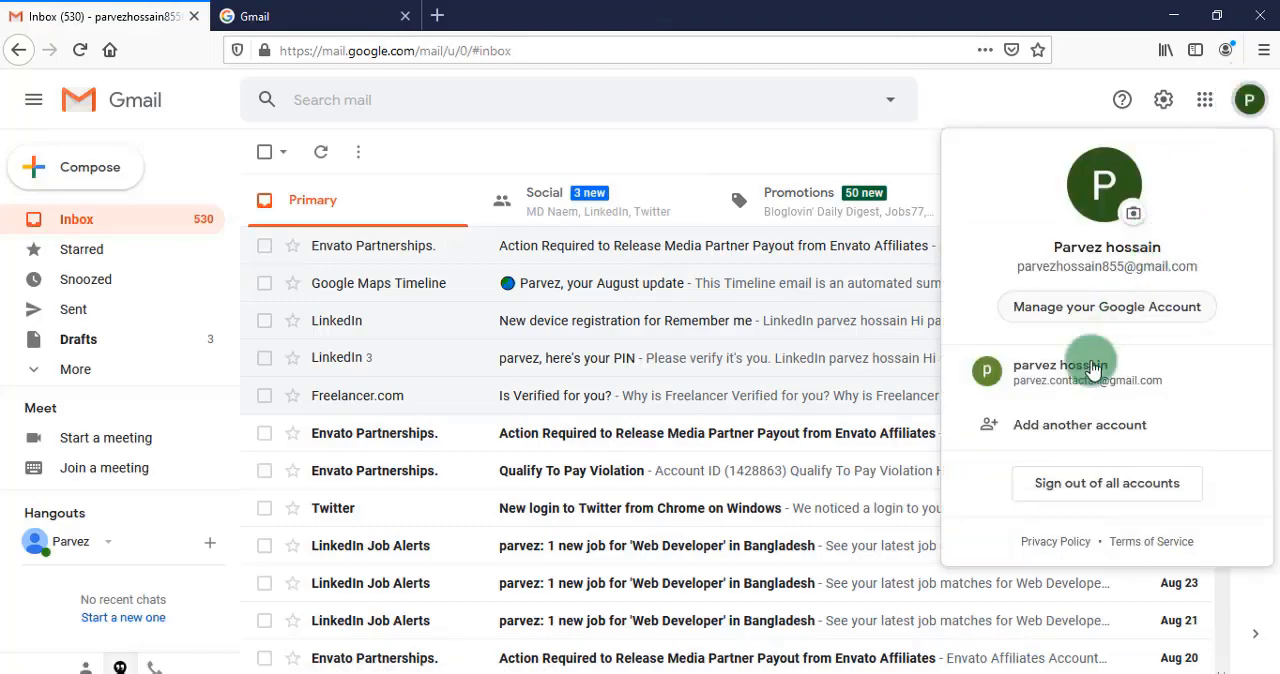
left_click(1073, 430)
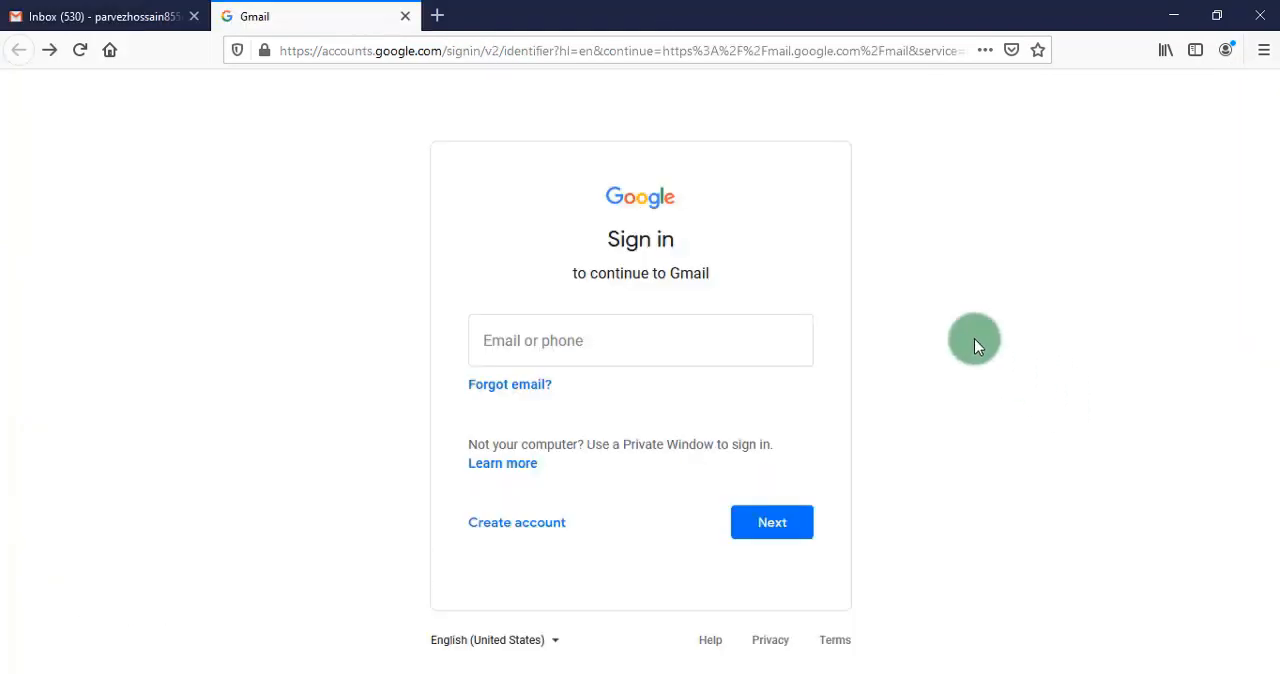
left_click(549, 529)
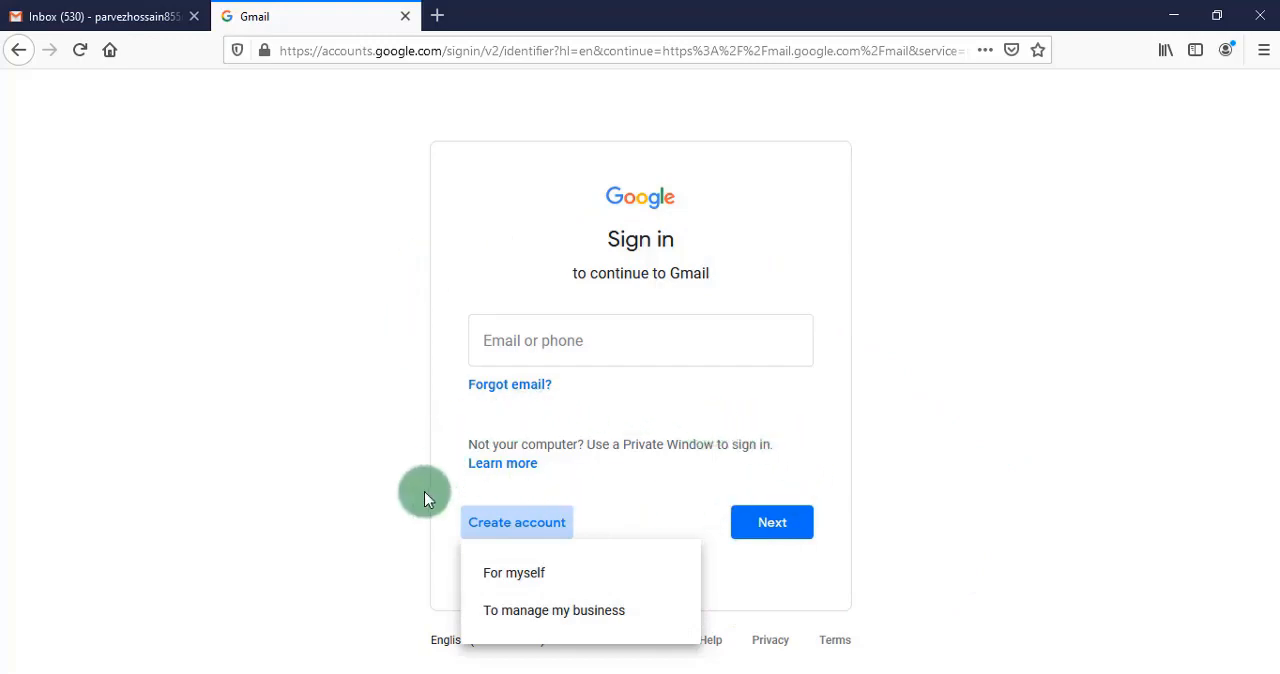
left_click(545, 576)
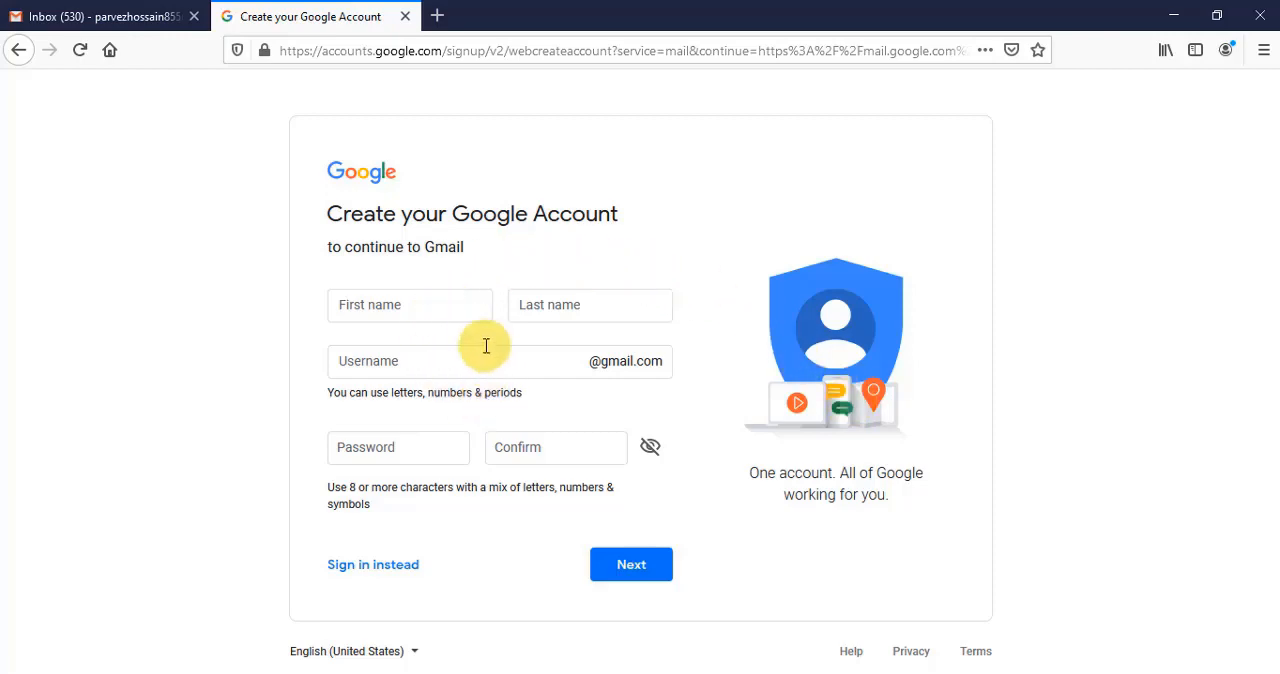
- Enter the account holder's first and last name in the Google account sign-up form
left_click(409, 306)
left_click(560, 306)
type("hossain")
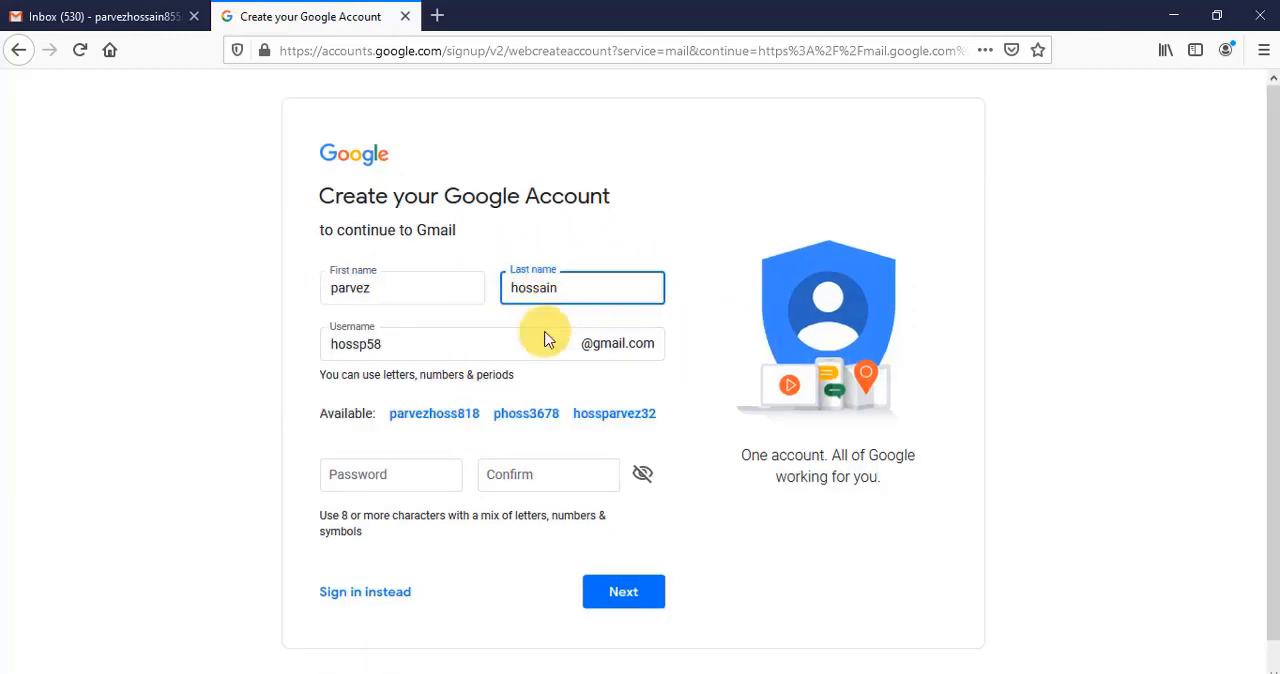
- Replace the suggested username with the desired Gmail username, adding a suffix to make it unique
left_click(455, 348)
key("BackSpace")
key("BackSpace")
key("BackSpace")
key("BackSpace")
key("BackSpace")
key("BackSpace")
key("BackSpace")
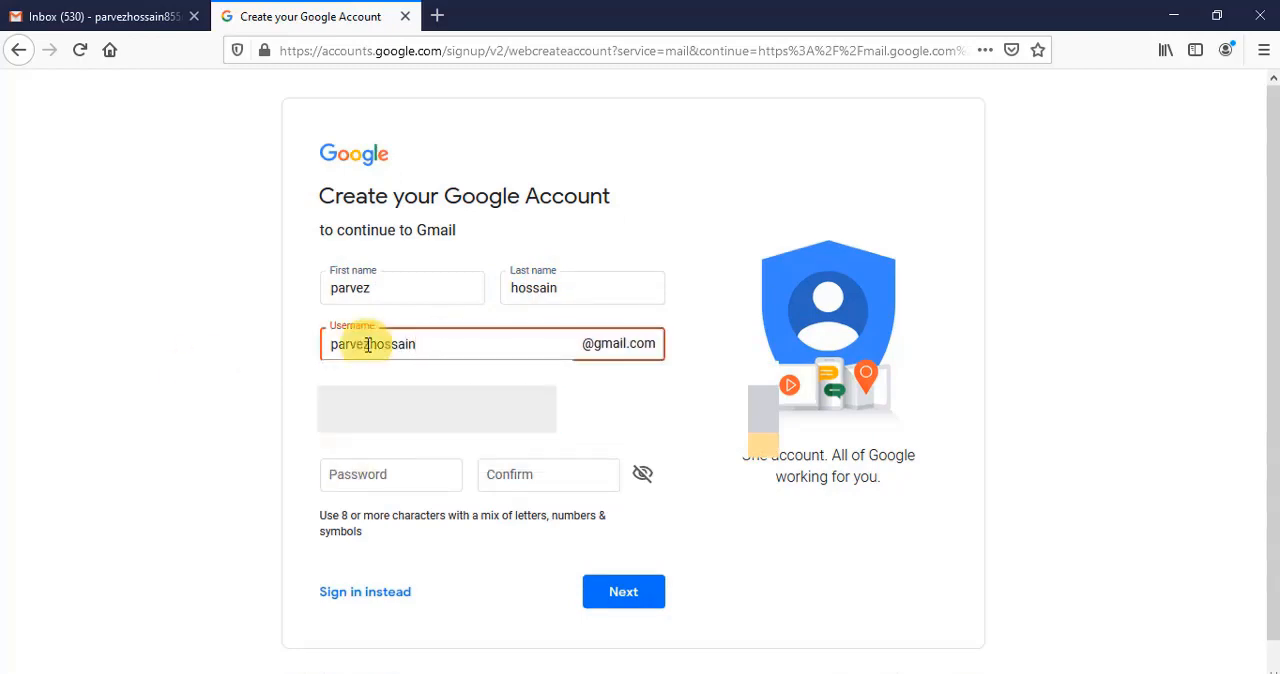
left_click(563, 409)
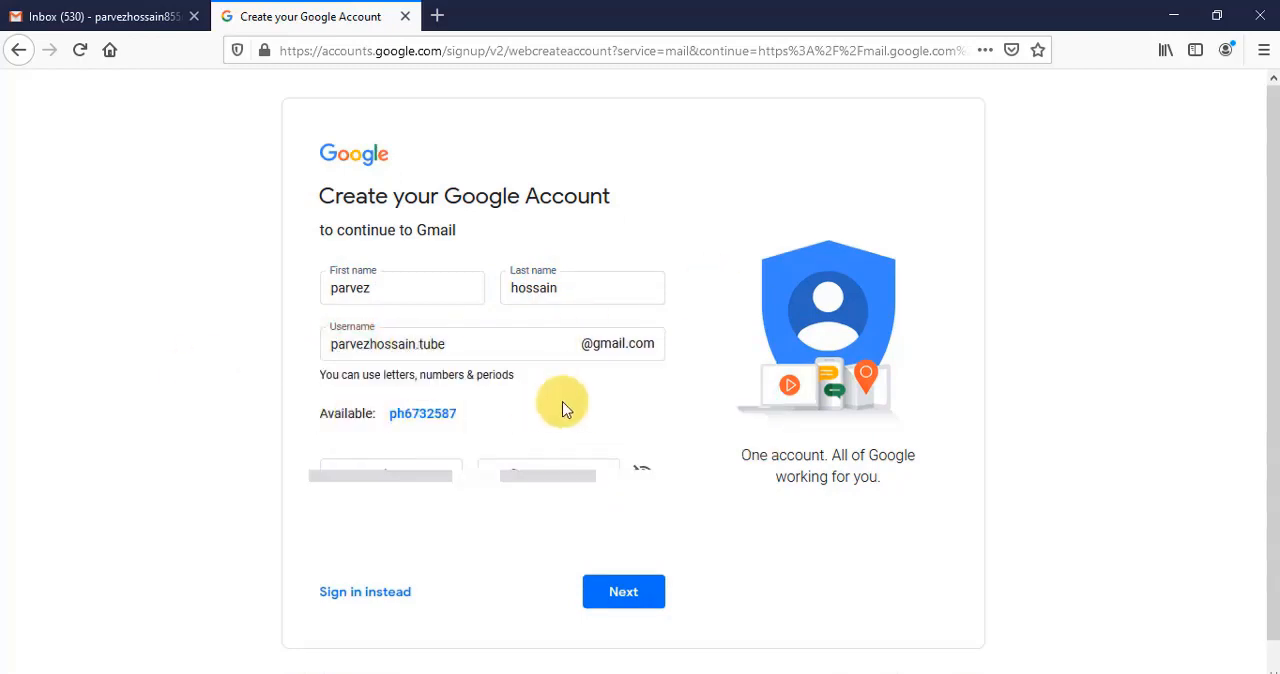
- Enter and confirm the new account password, and continue to the personal details
scroll(563, 409, "down", 1)
left_click(414, 447)
type("••••••••••••")
left_click(550, 452)
type("••••••••••••")
left_click(742, 354)
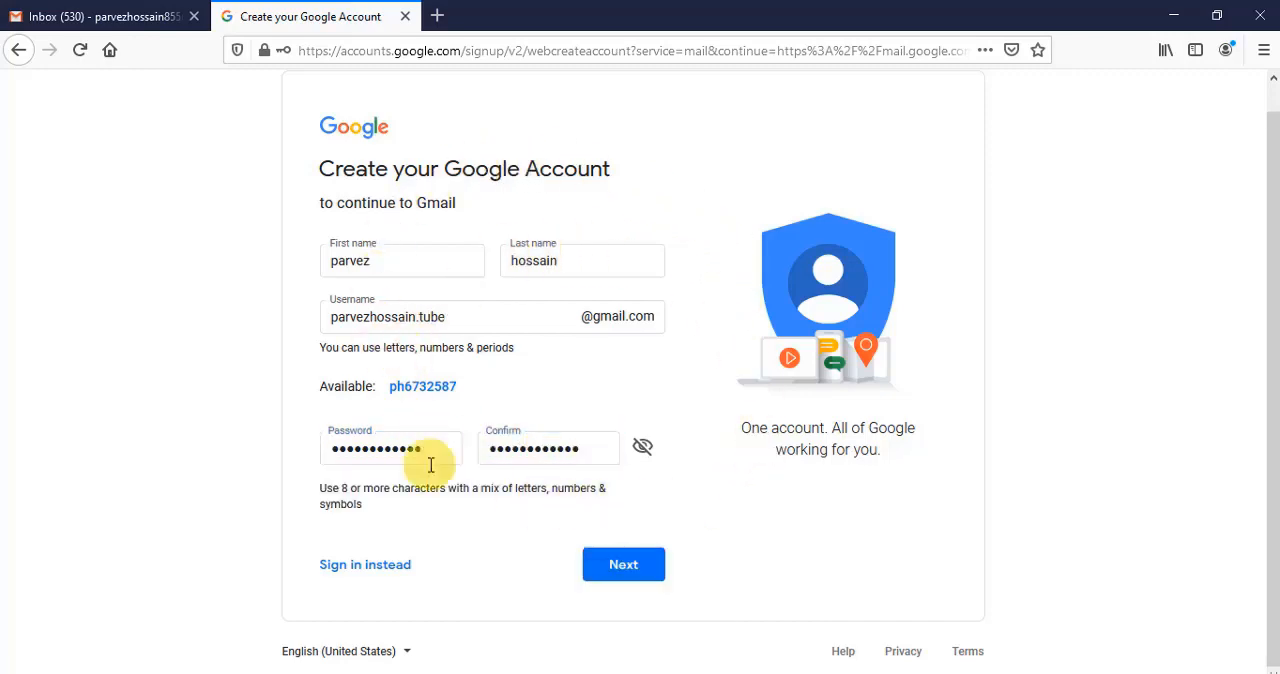
left_click(624, 566)
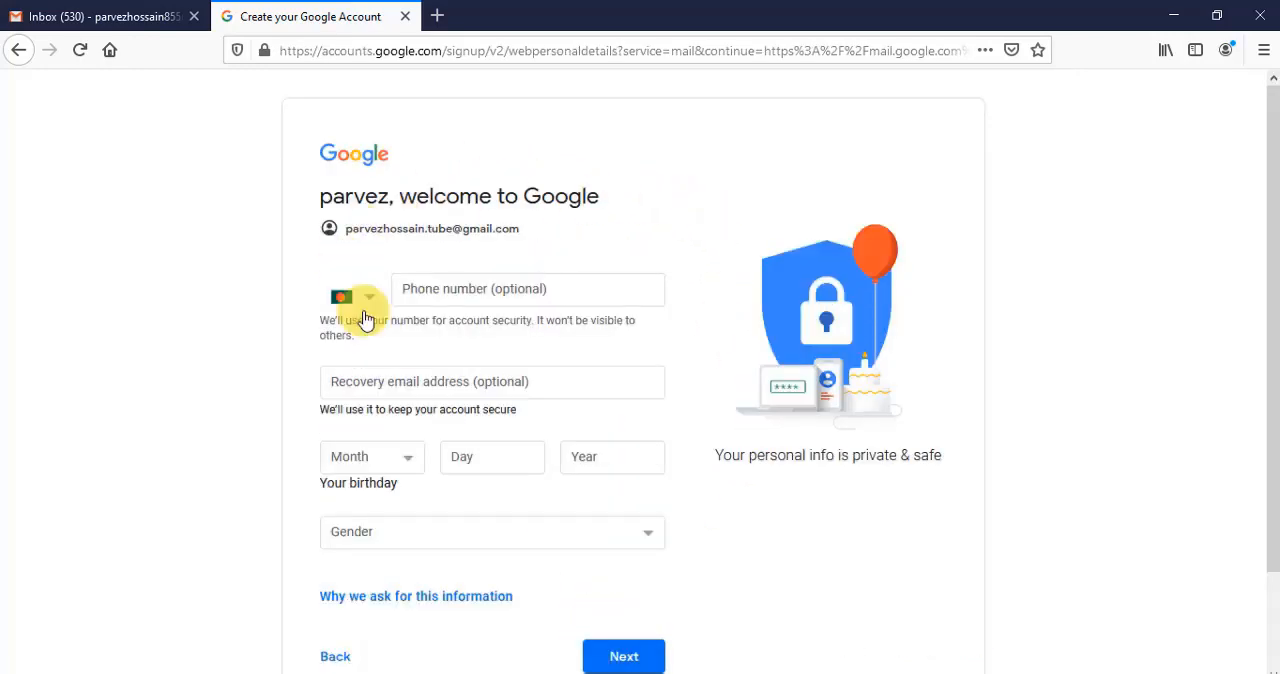
- Fill in the phone number, recovery email and birthday, set the gender to Male, and submit the personal details
left_click(461, 292)
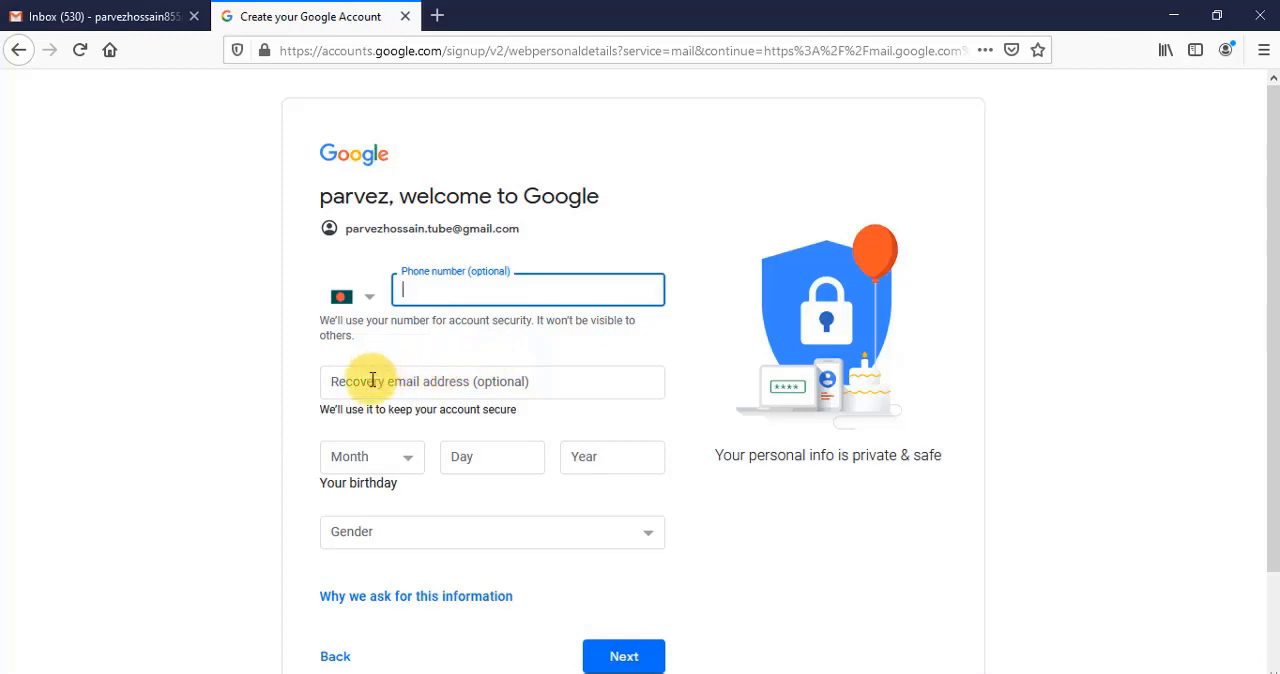
left_click(430, 379)
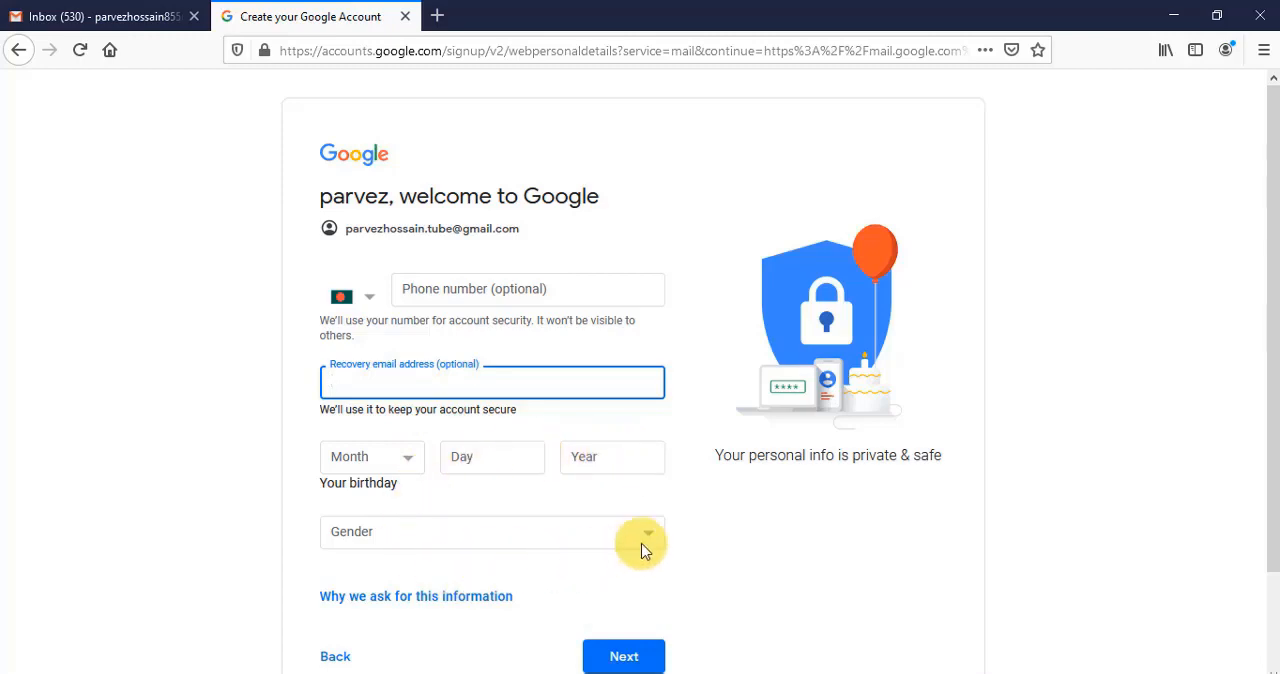
scroll(645, 580, "down", 2)
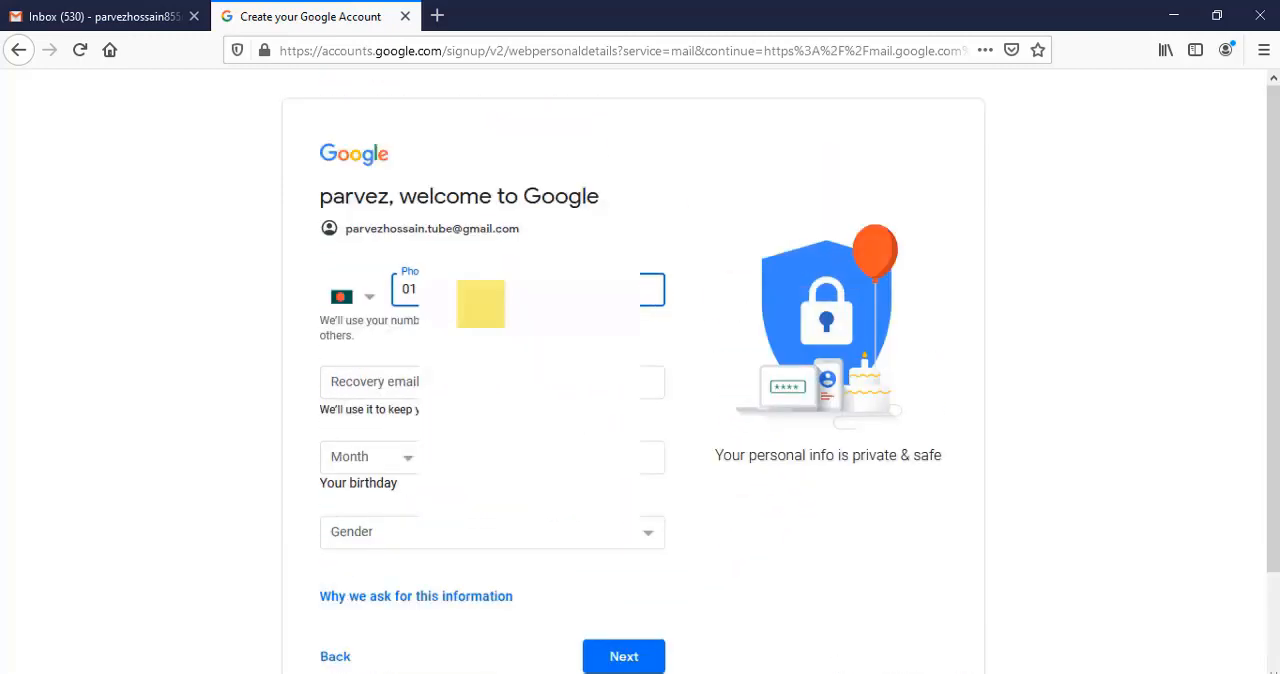
left_click(437, 396)
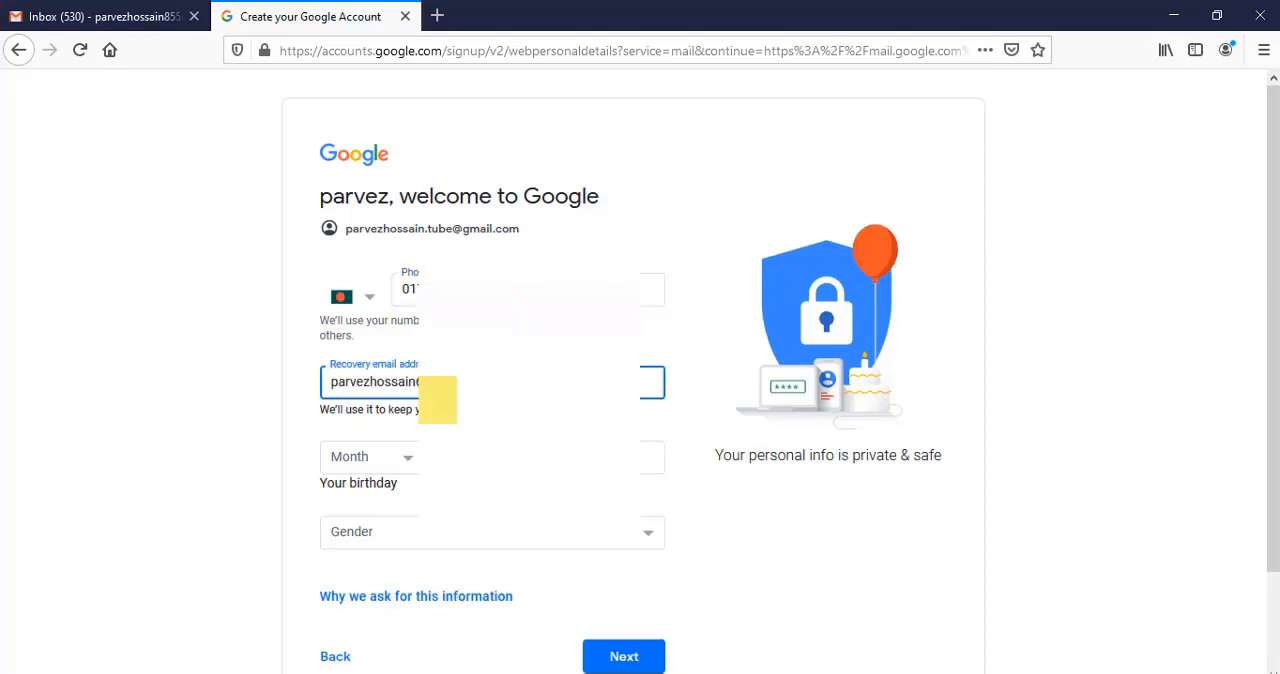
left_click(394, 460)
left_click(481, 450)
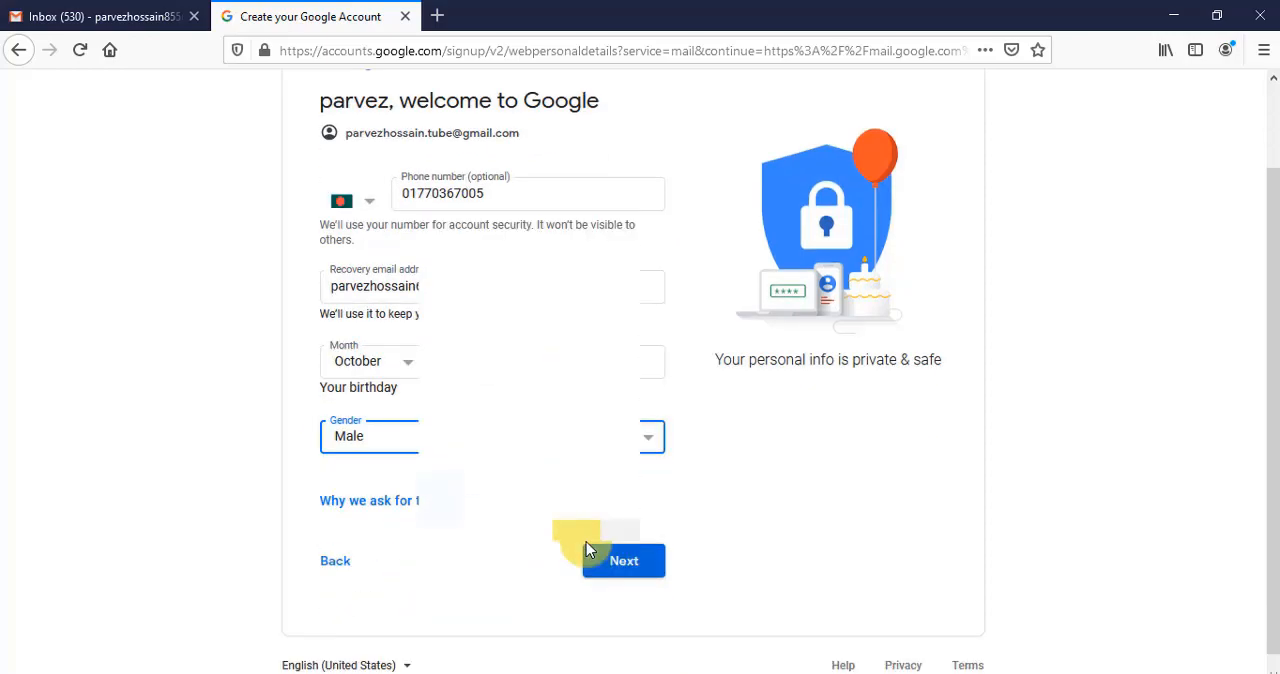
left_click(590, 553)
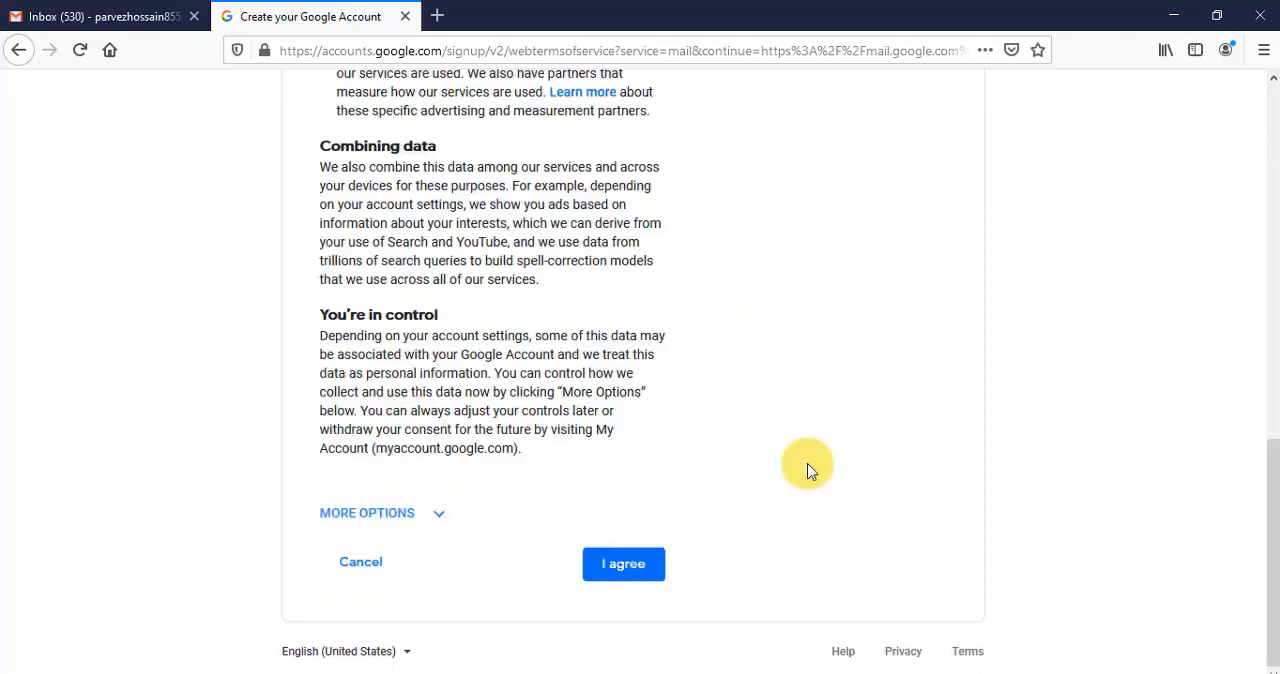
- Agree to Google's terms to create the account and dismiss the Google Meet introduction in the new inbox
left_click(645, 568)
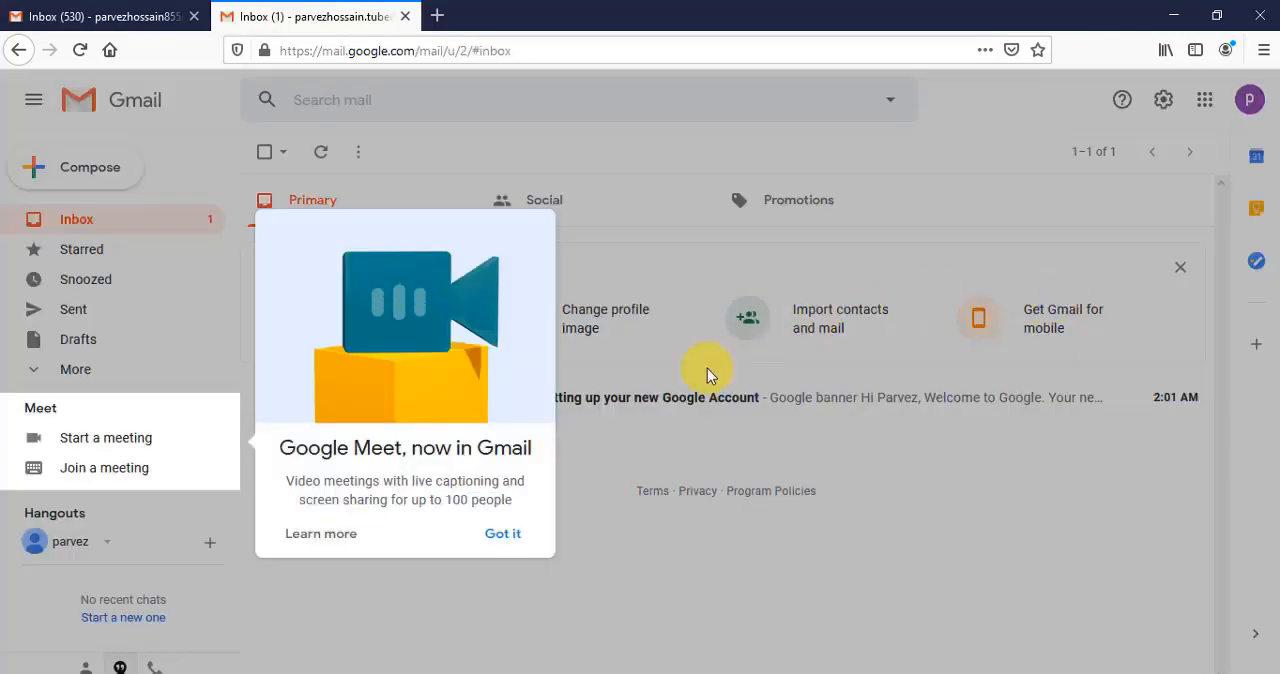
left_click(531, 549)
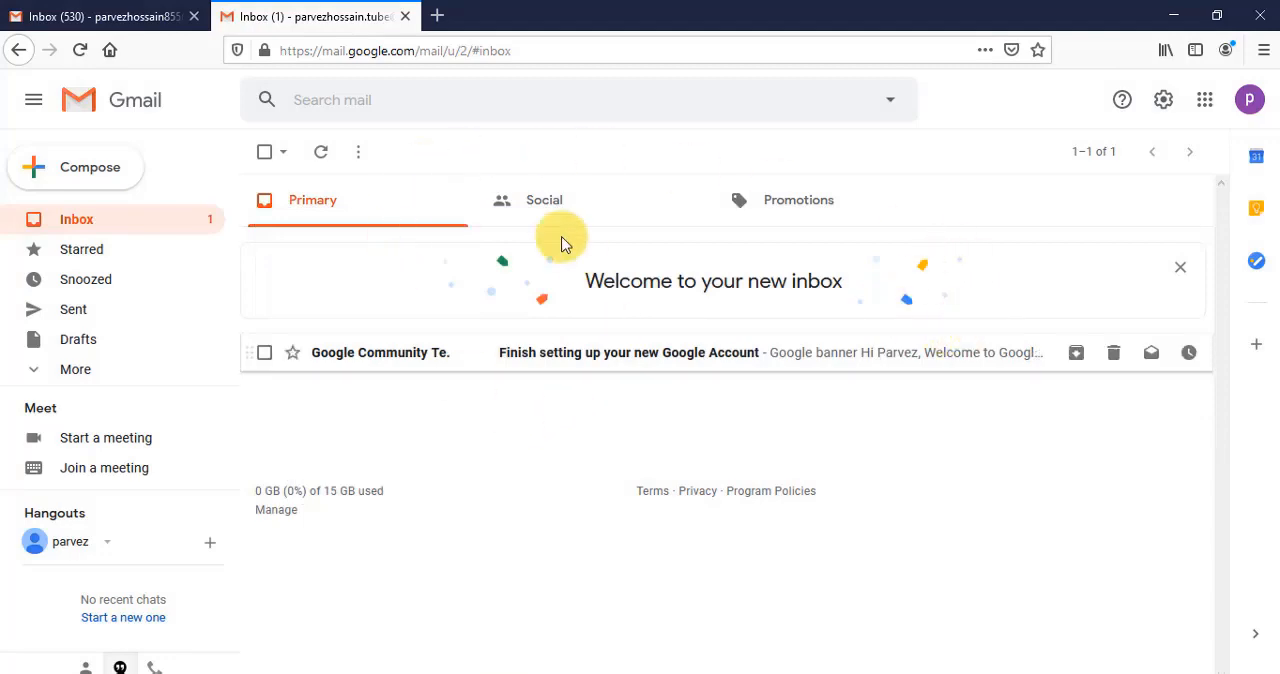
- Open YouTube in a new browser tab and start adding another account there
left_click(440, 14)
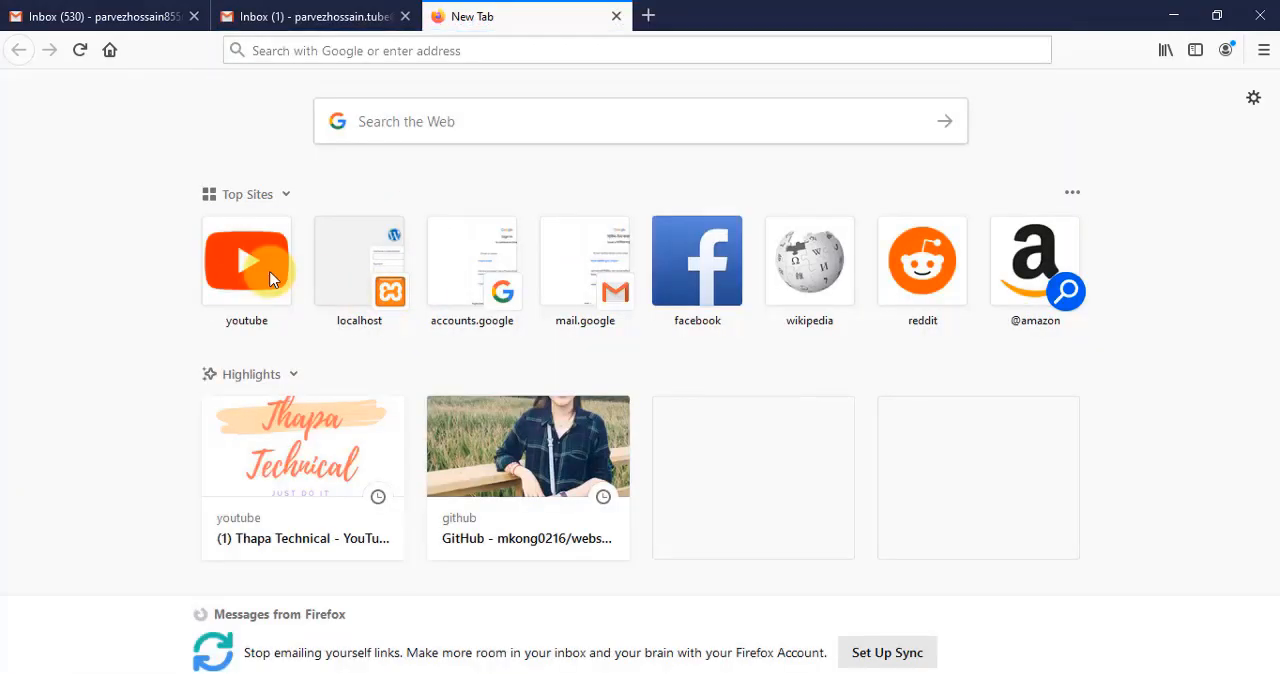
left_click(268, 280)
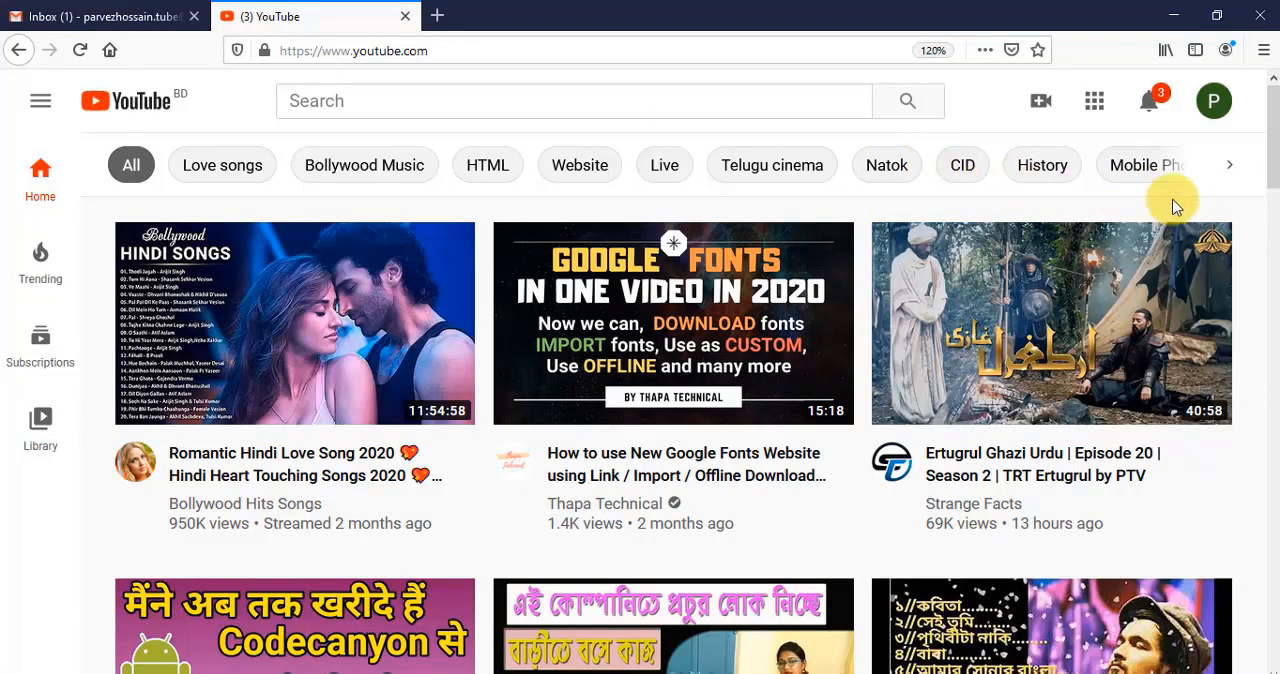
left_click(1211, 104)
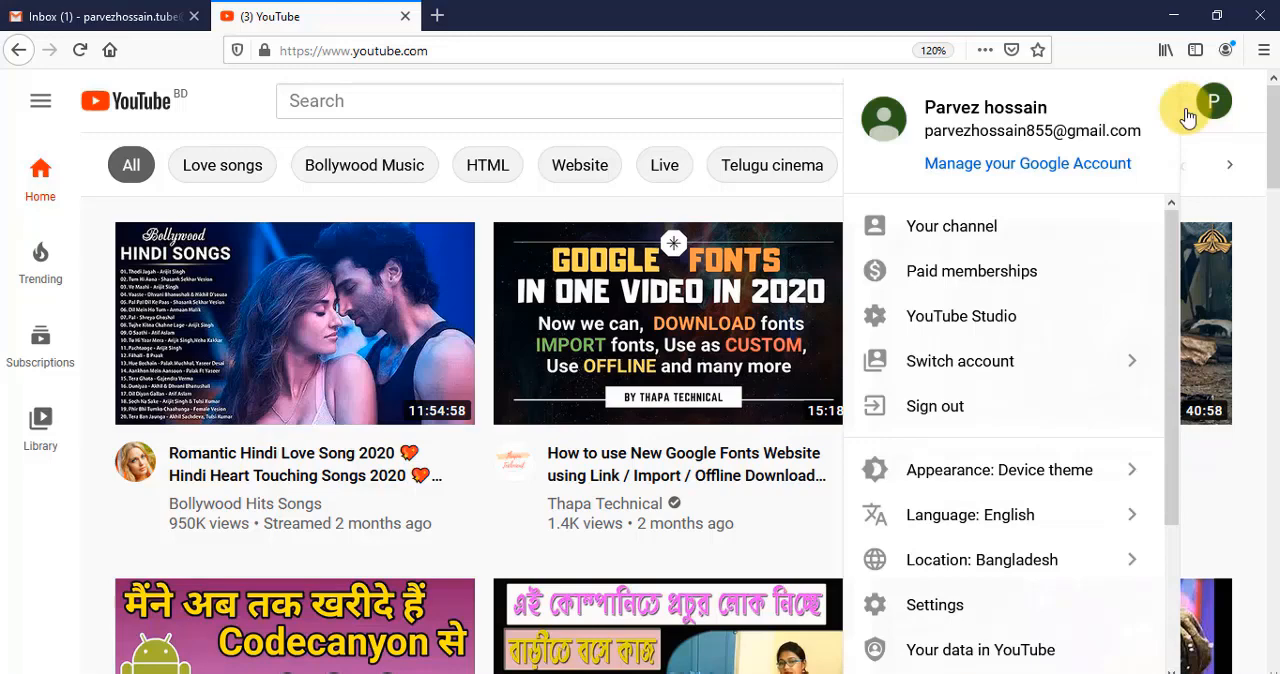
left_click(988, 362)
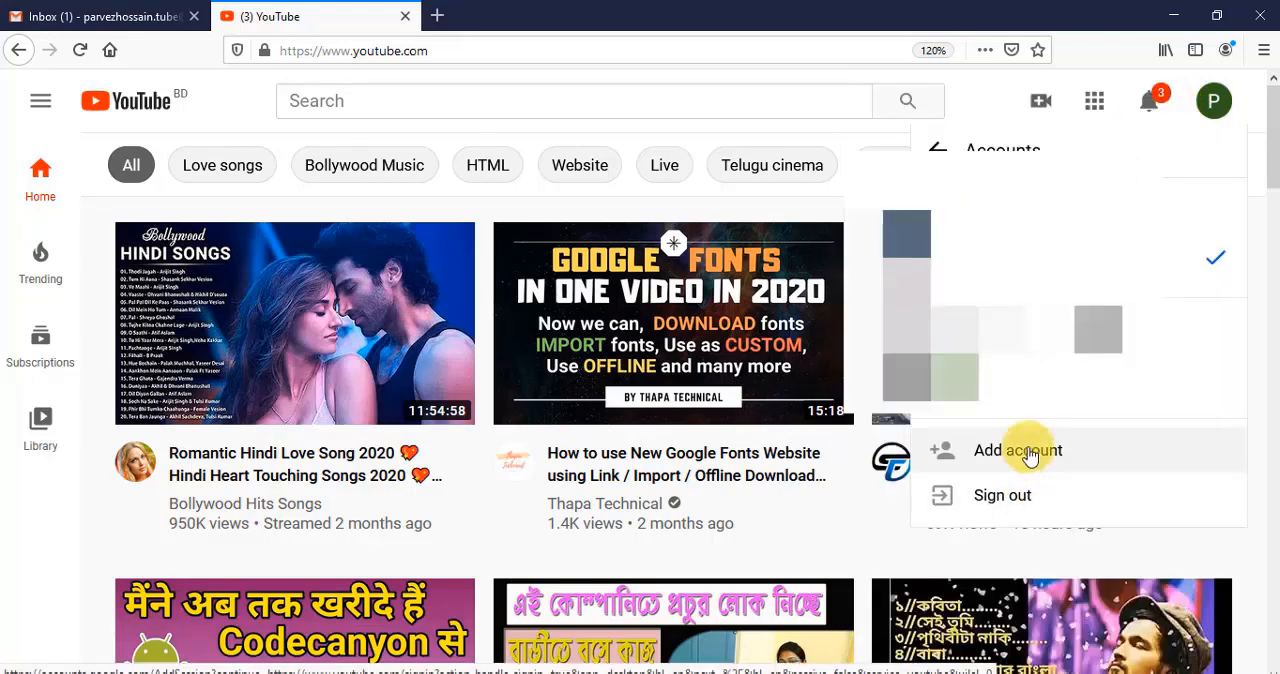
left_click(1018, 450)
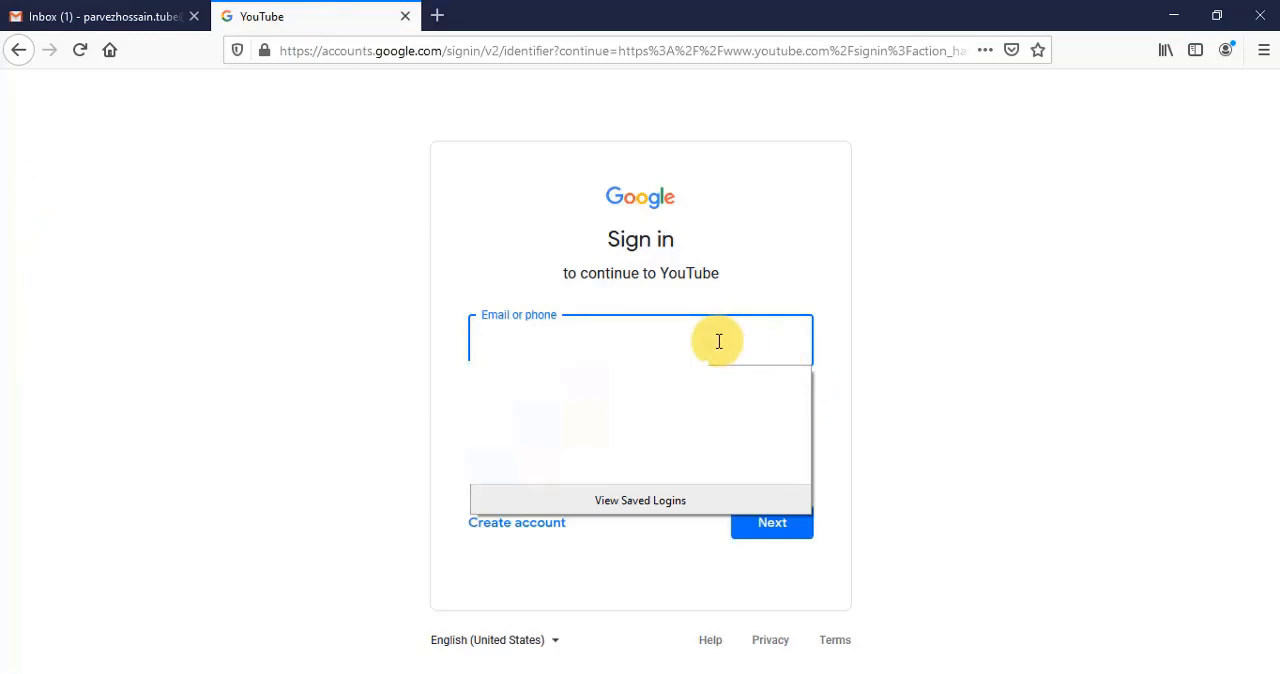
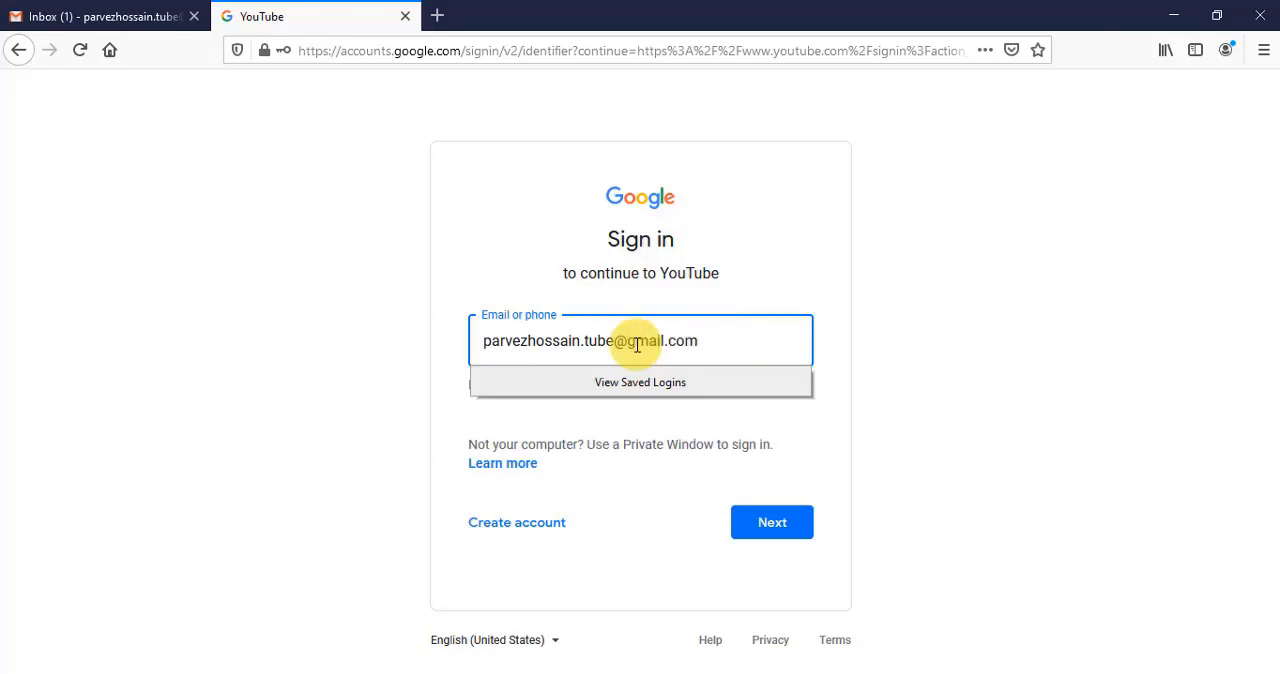
- Sign in to YouTube with the new Gmail address and account password, saving the login in the browser
key("Return")
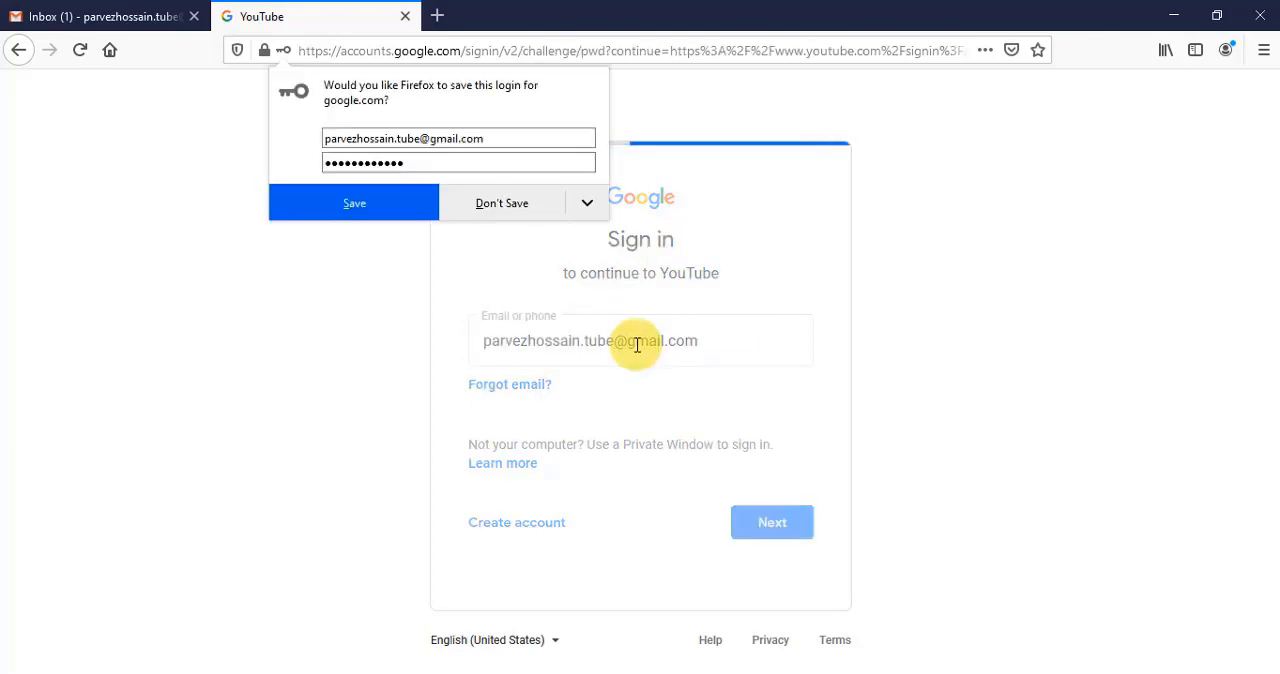
left_click(358, 204)
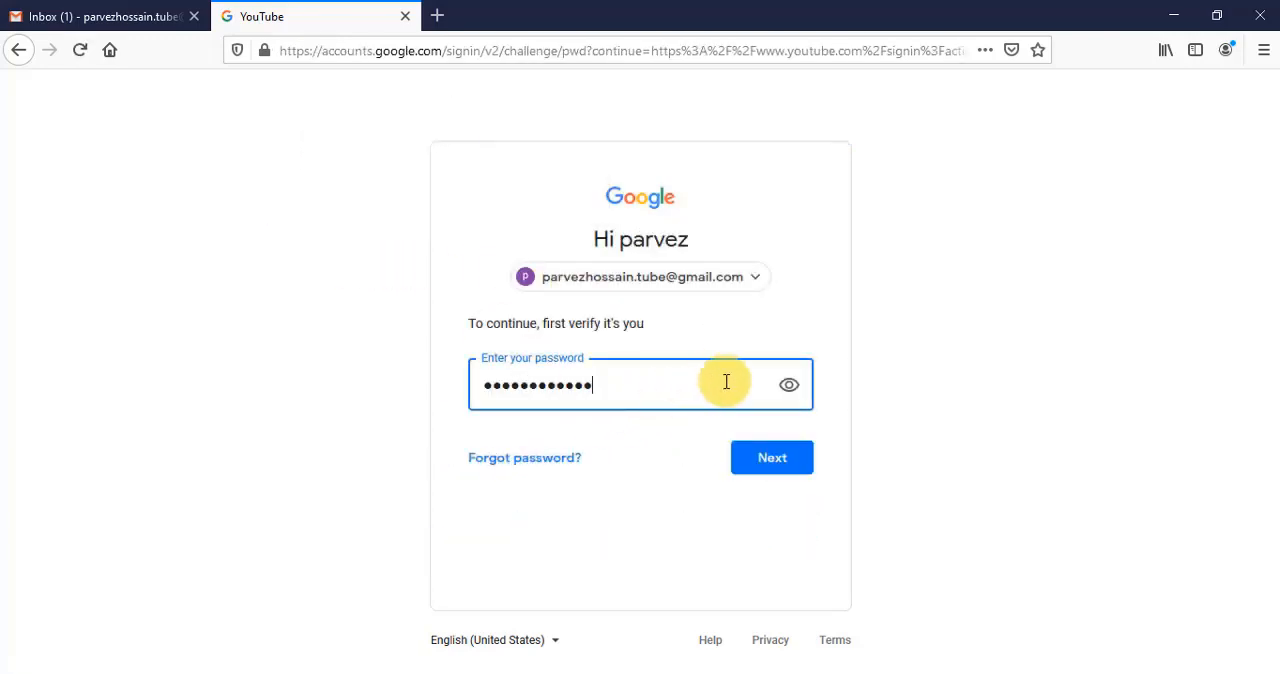
left_click(786, 467)
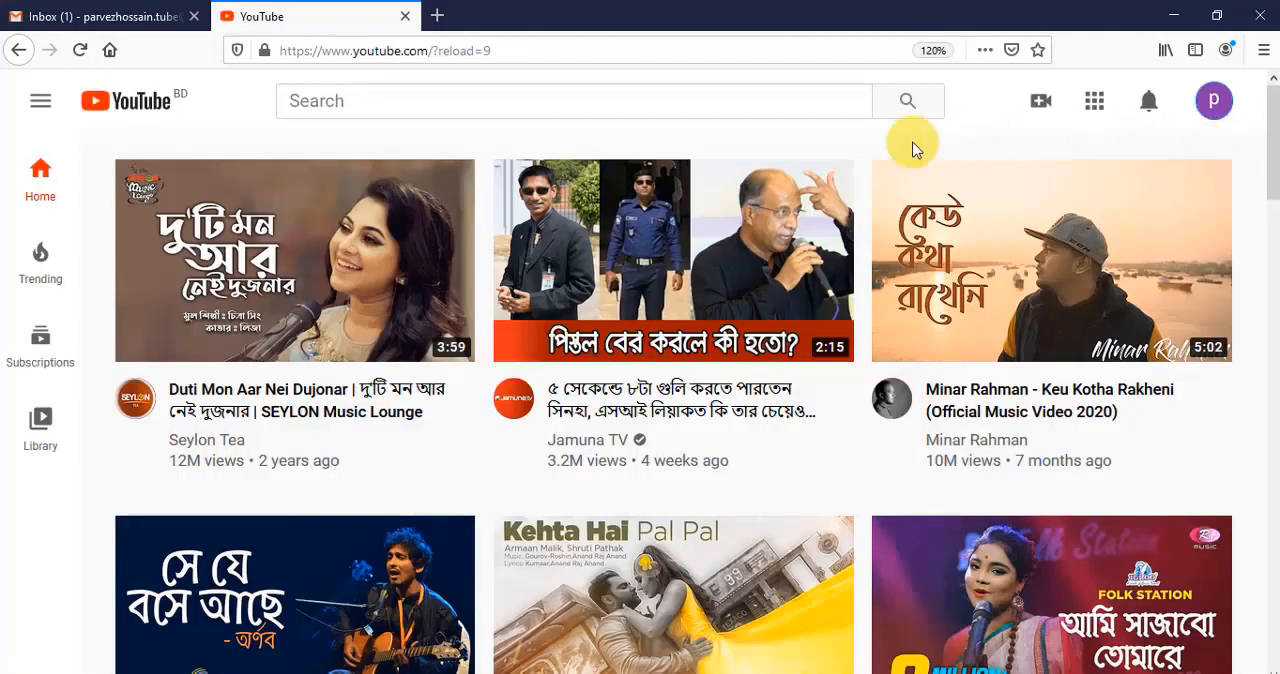
- Create a YouTube channel for the new account with the option to use the Google account's own name
left_click(1215, 110)
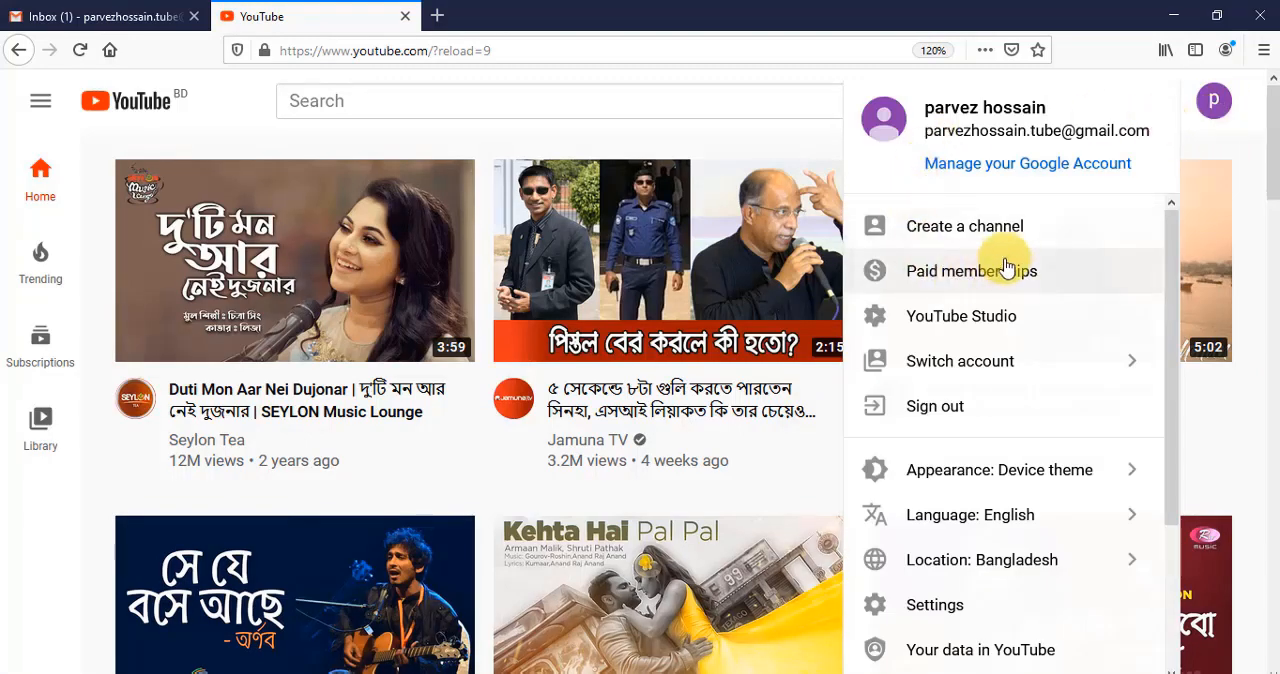
left_click(1033, 241)
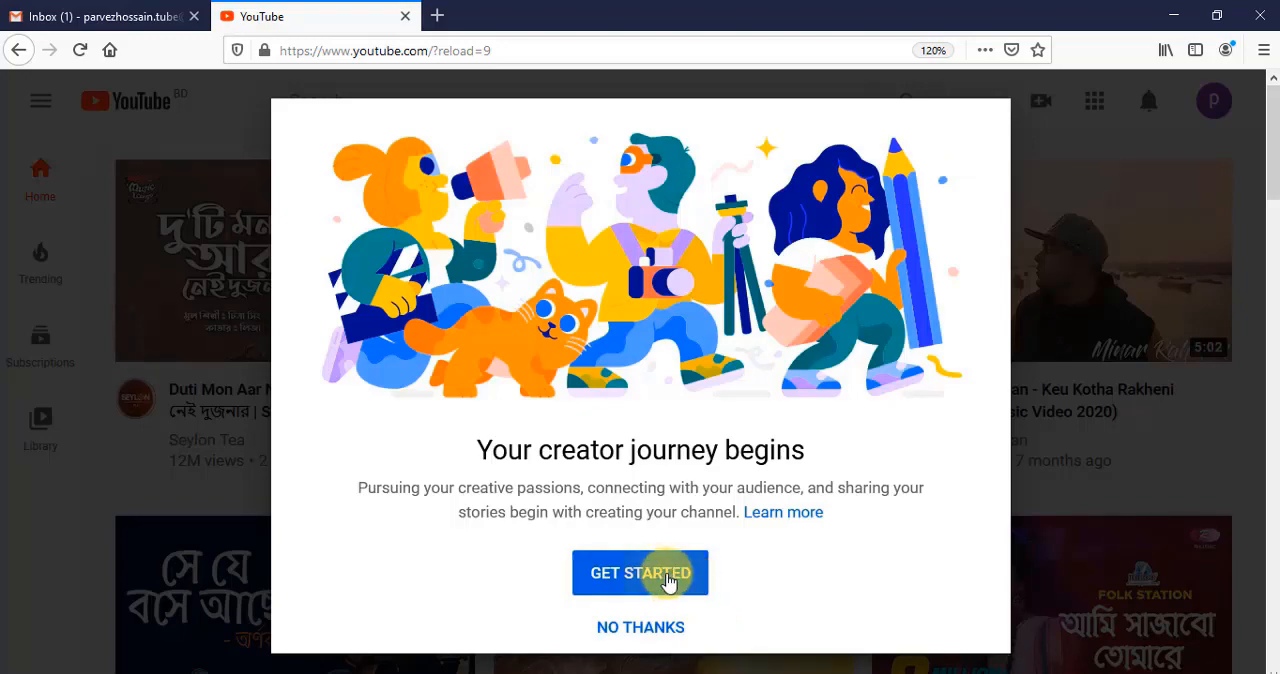
left_click(668, 580)
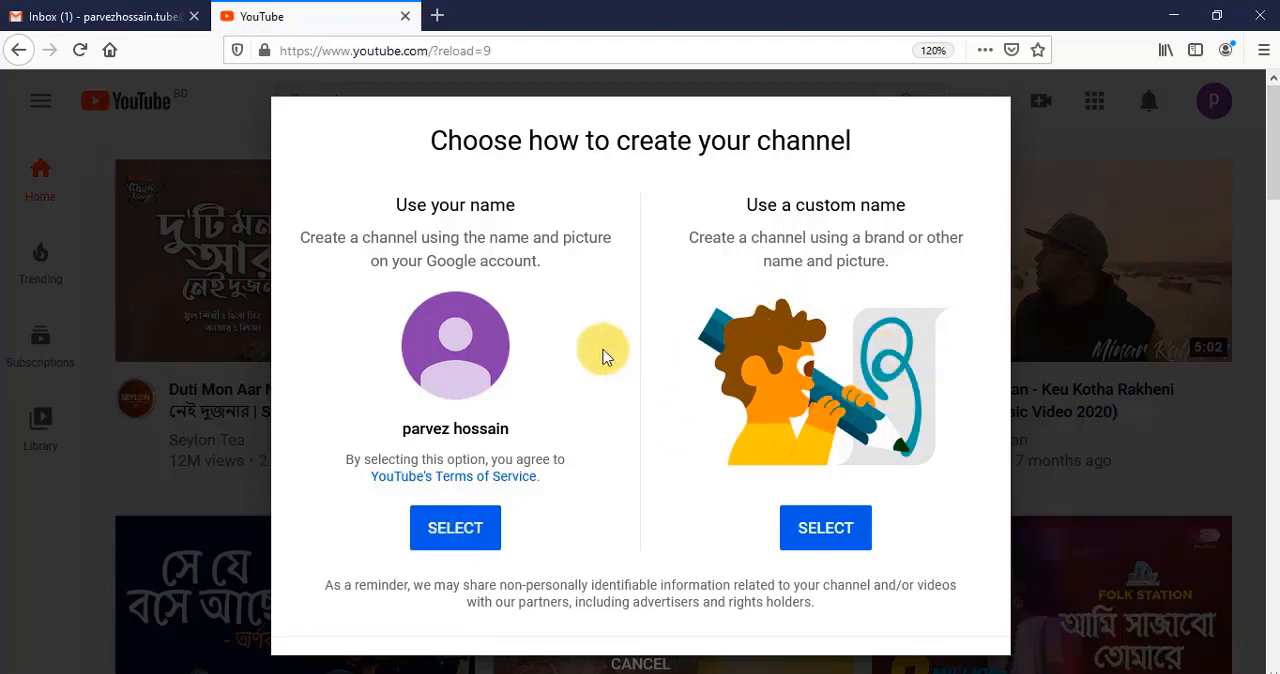
left_click(462, 530)
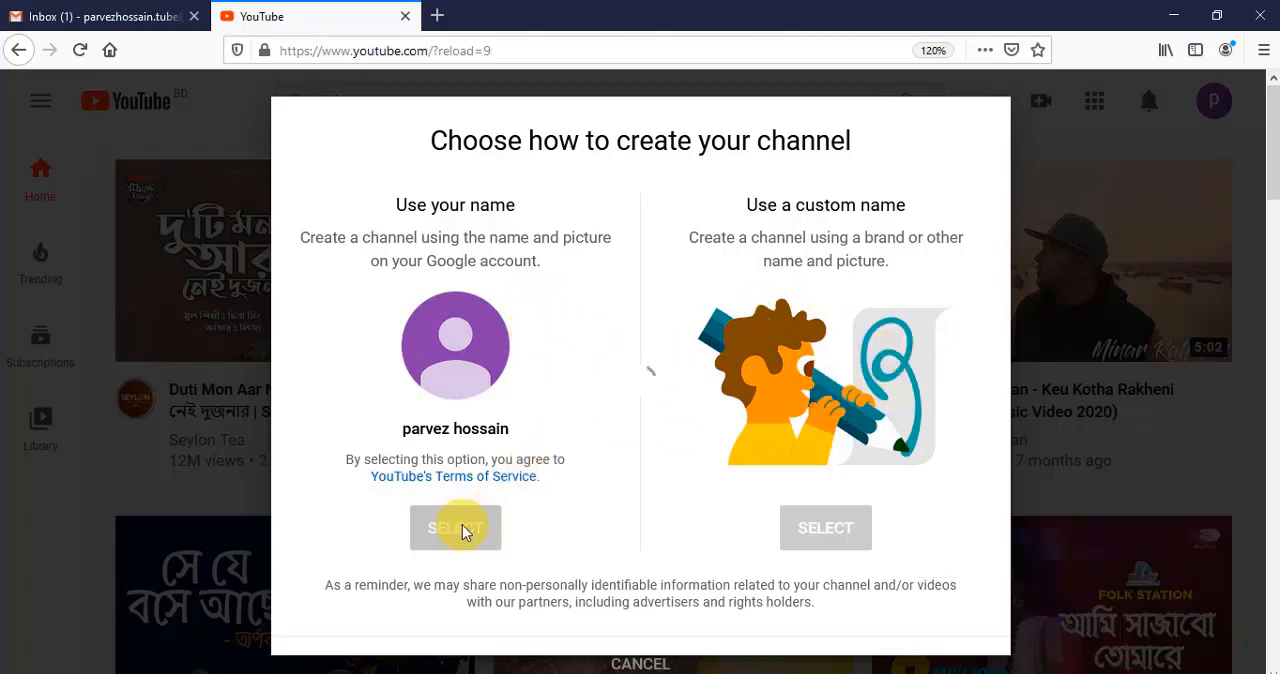
- Skip the optional description and site links in the new channel's setup and go to the channel page
scroll(850, 302, "down", 9)
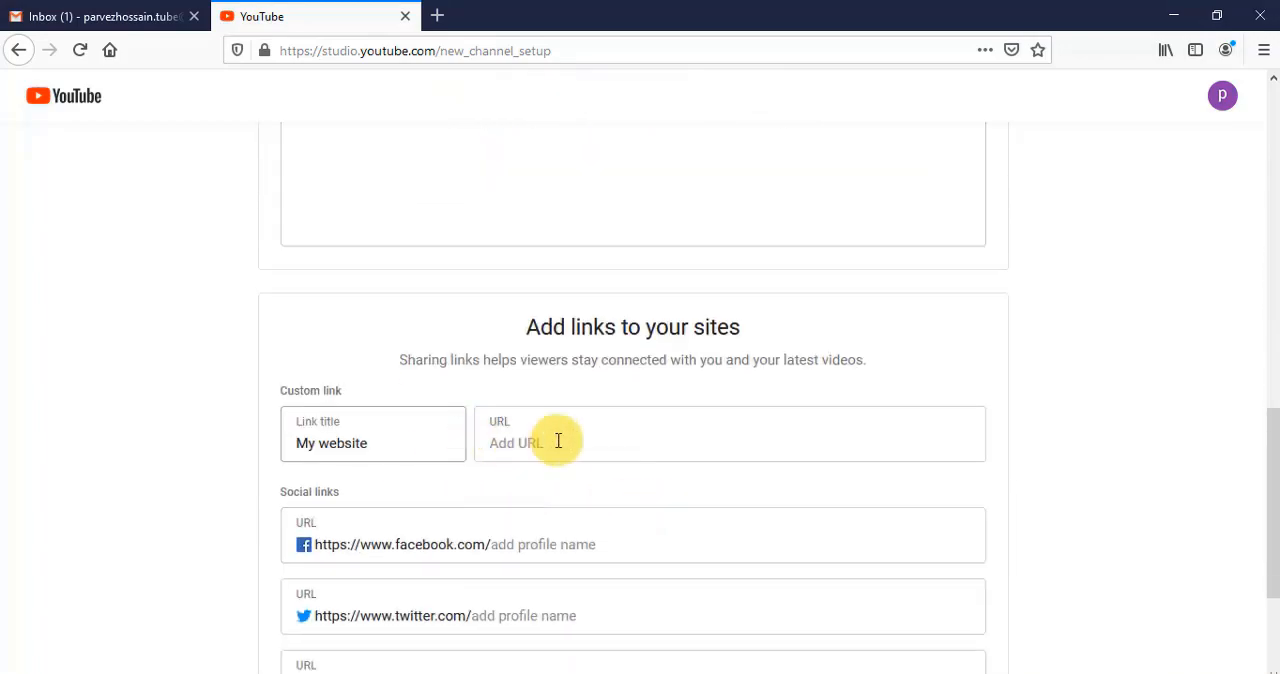
scroll(617, 464, "down", 3)
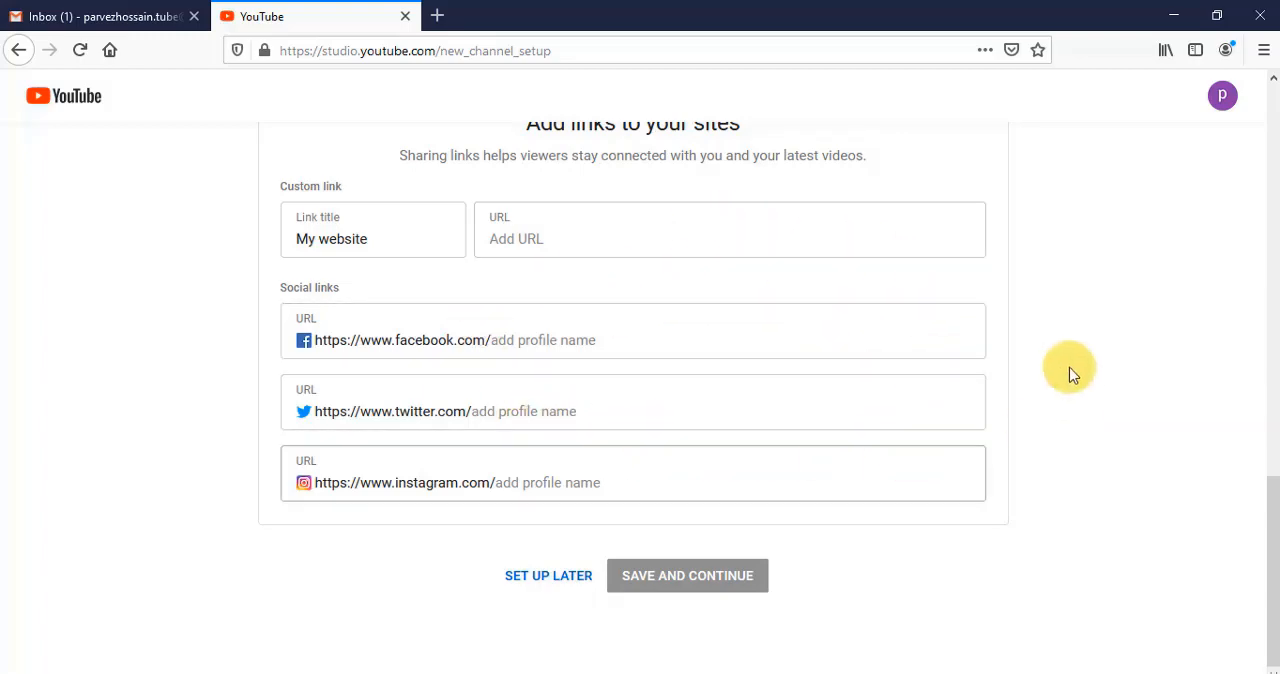
left_click(548, 580)
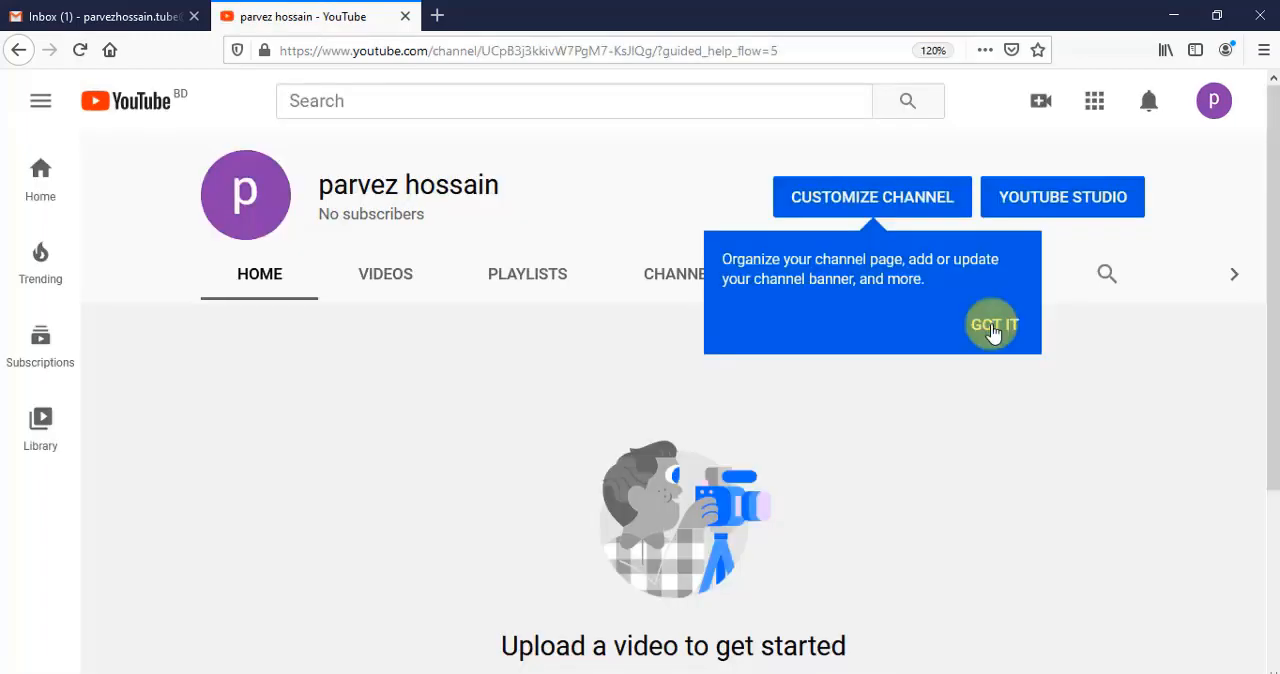
left_click(993, 330)
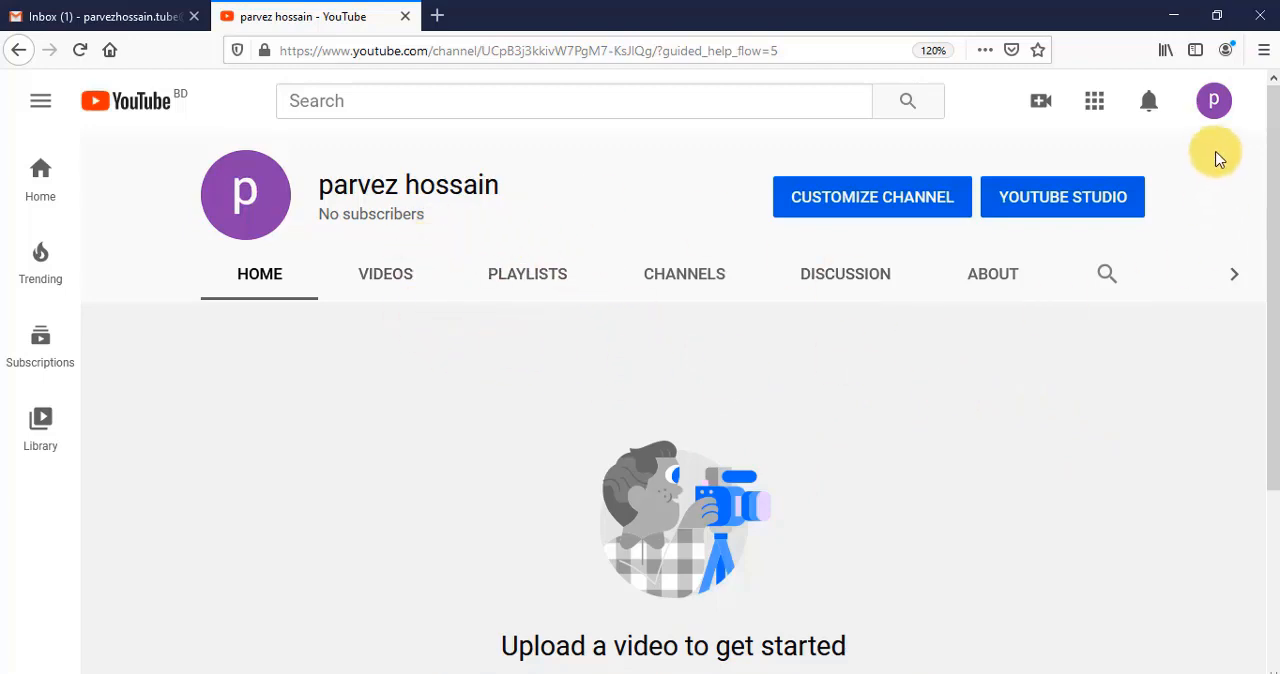
- Open the YouTube account settings and start creating a new channel with a Brand Account
left_click(1214, 100)
left_click(935, 605)
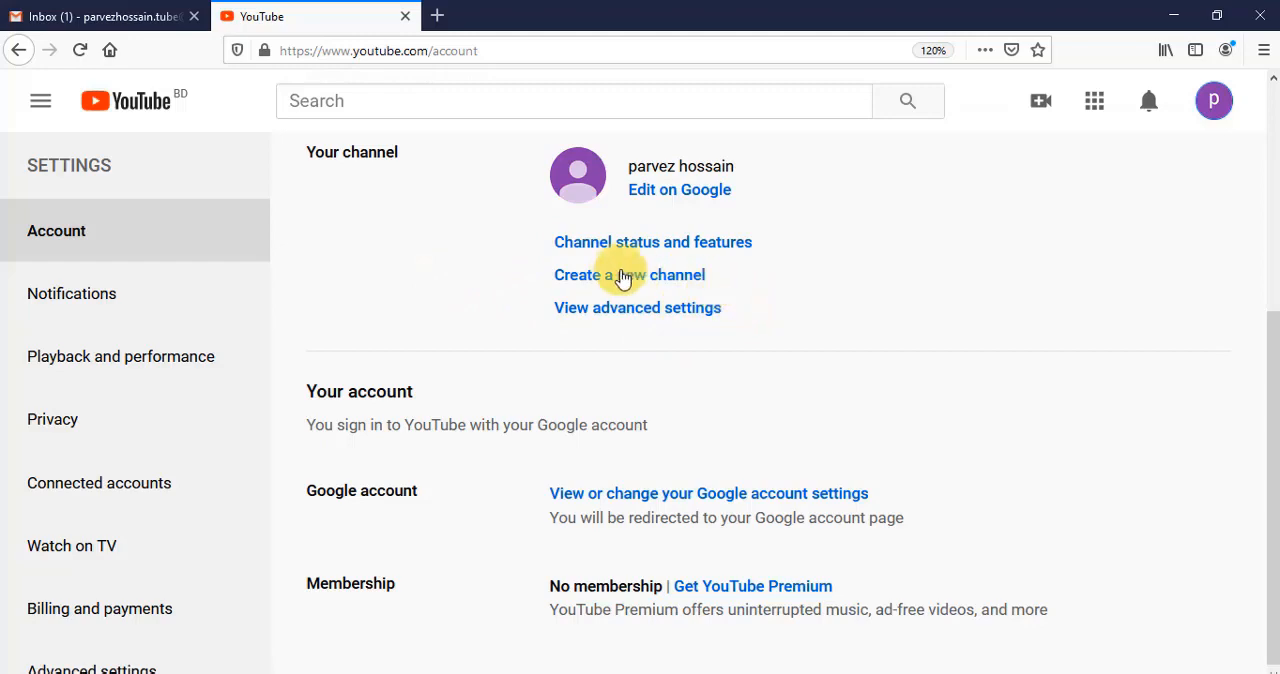
left_click(616, 285)
left_click(378, 420)
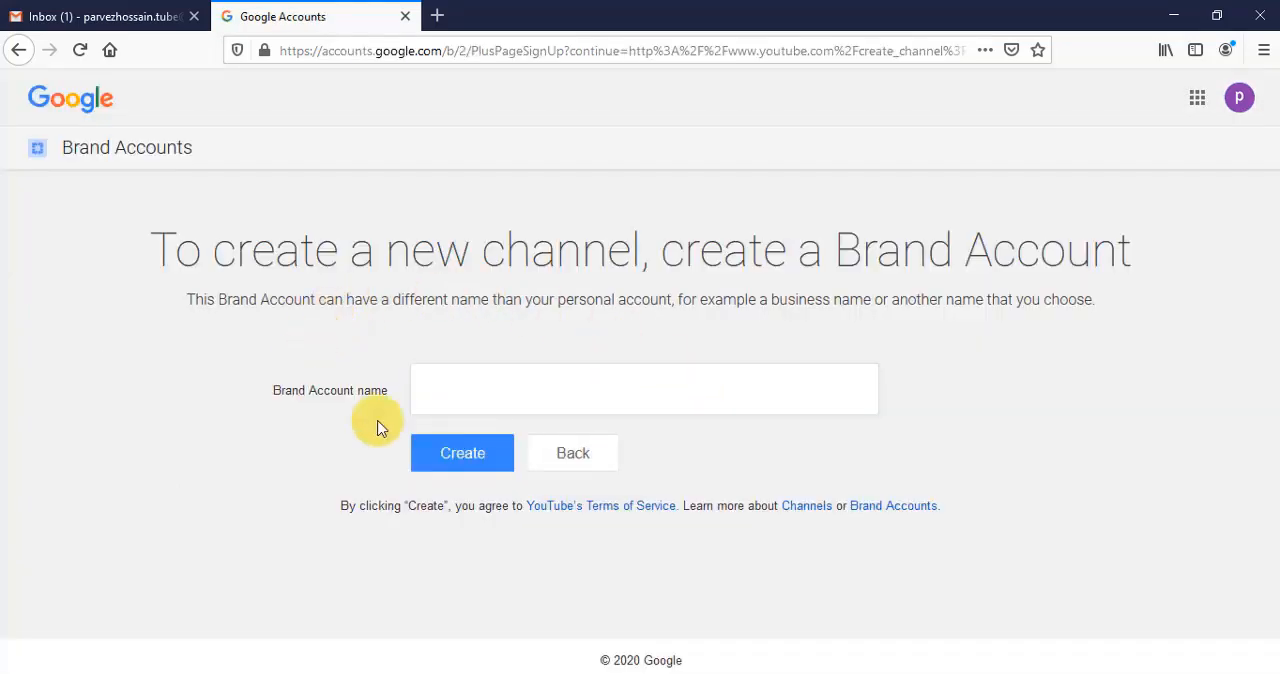
- Enter the channel owner's name as the Brand Account name and create the Brand Account channel
left_click(680, 394)
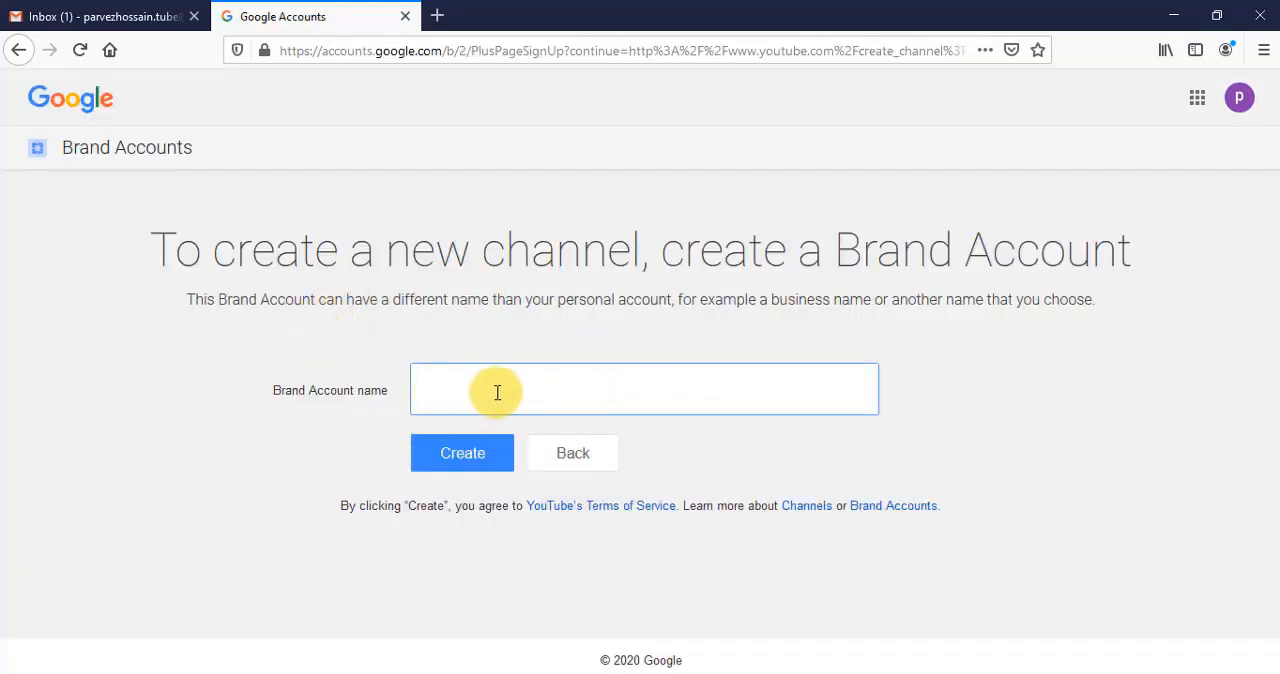
left_click(1025, 455)
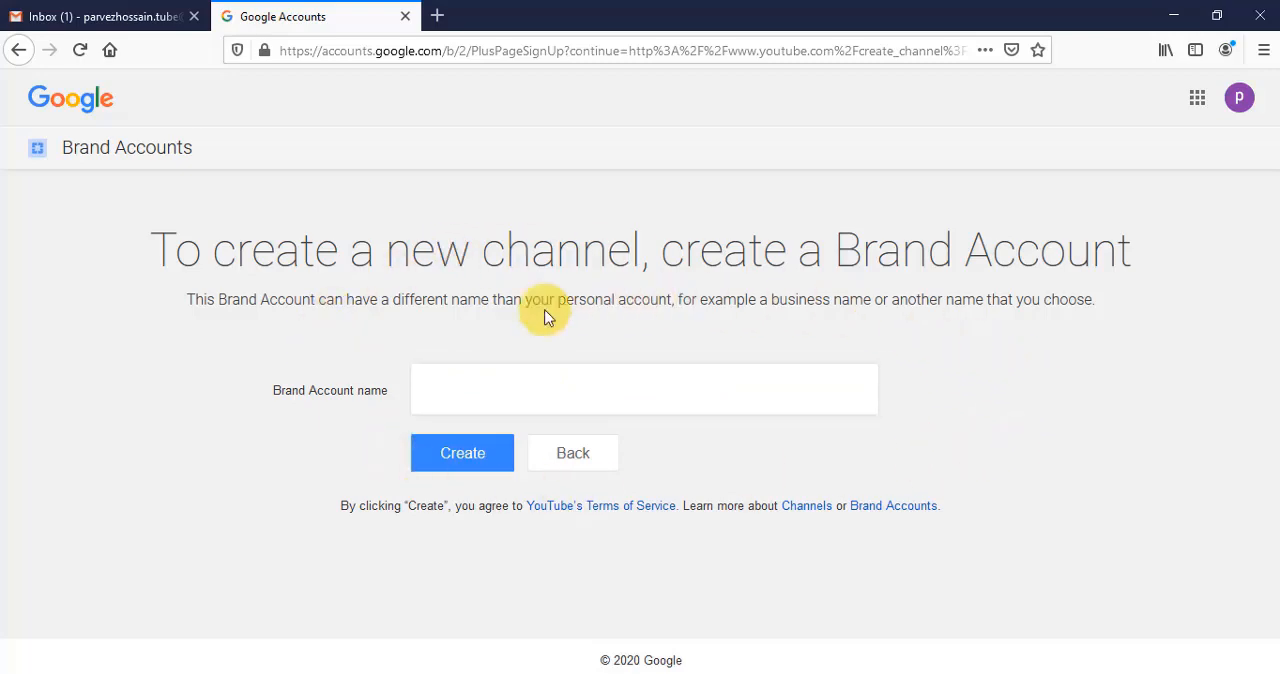
left_click(565, 403)
type("ParvezHossain")
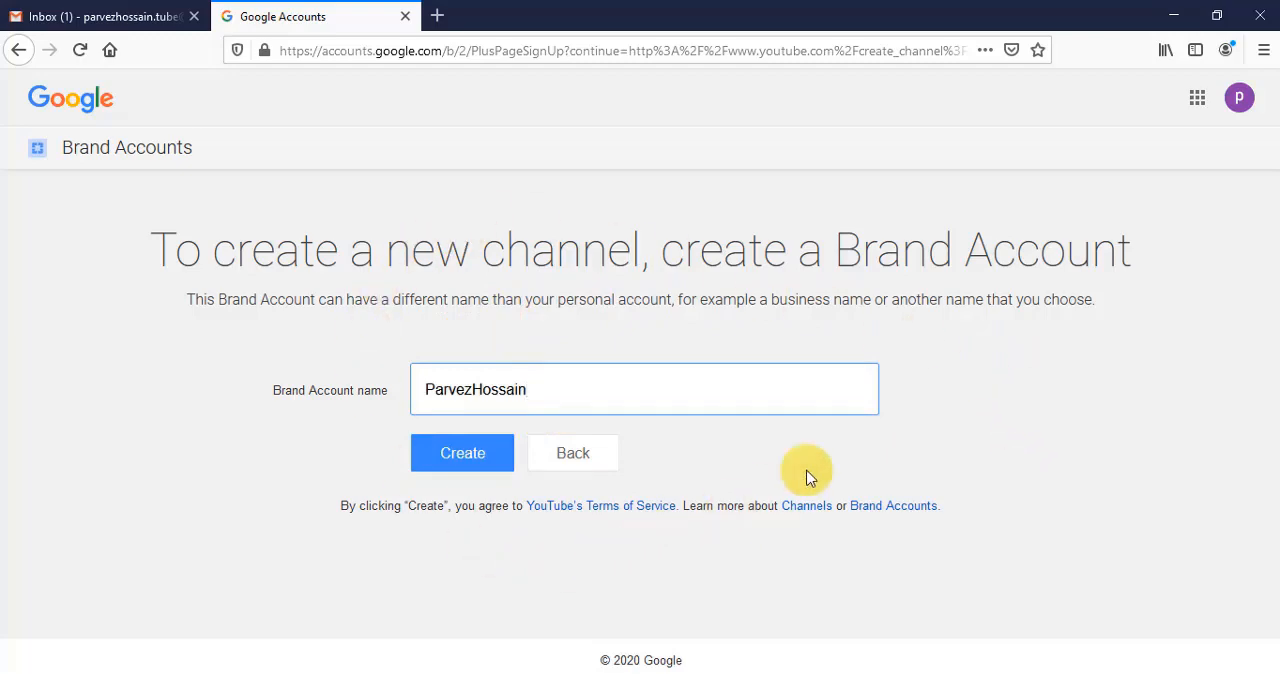
left_click(464, 454)
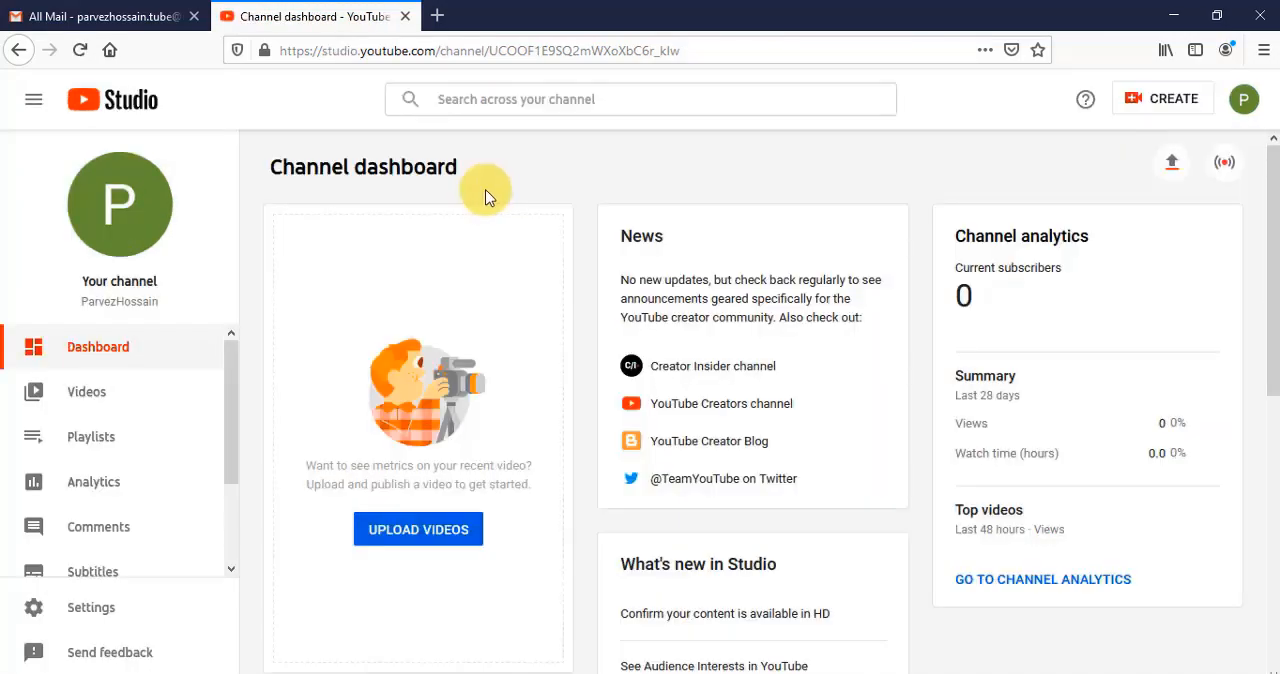
- Paste the web design, WordPress and freelancing keywords into the channel's basic info and set its country to Bangladesh
left_click(88, 609)
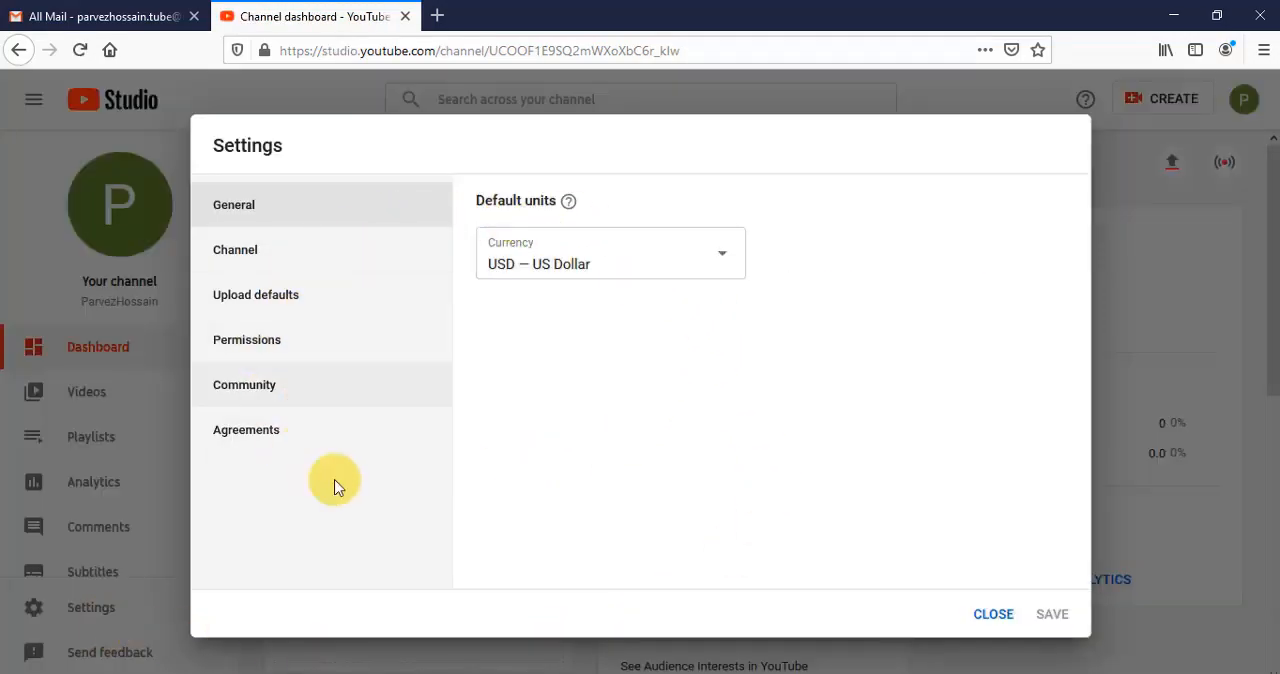
left_click(320, 254)
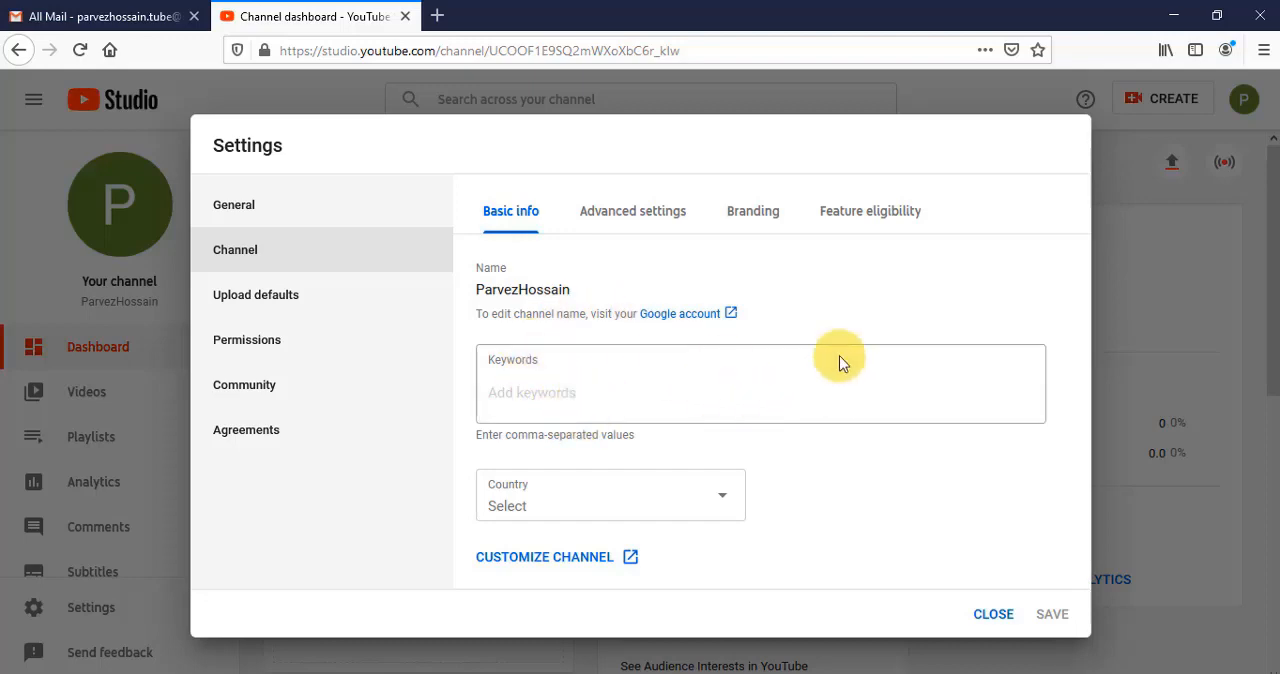
left_click(596, 392)
key("ctrl+v")
left_click(690, 525)
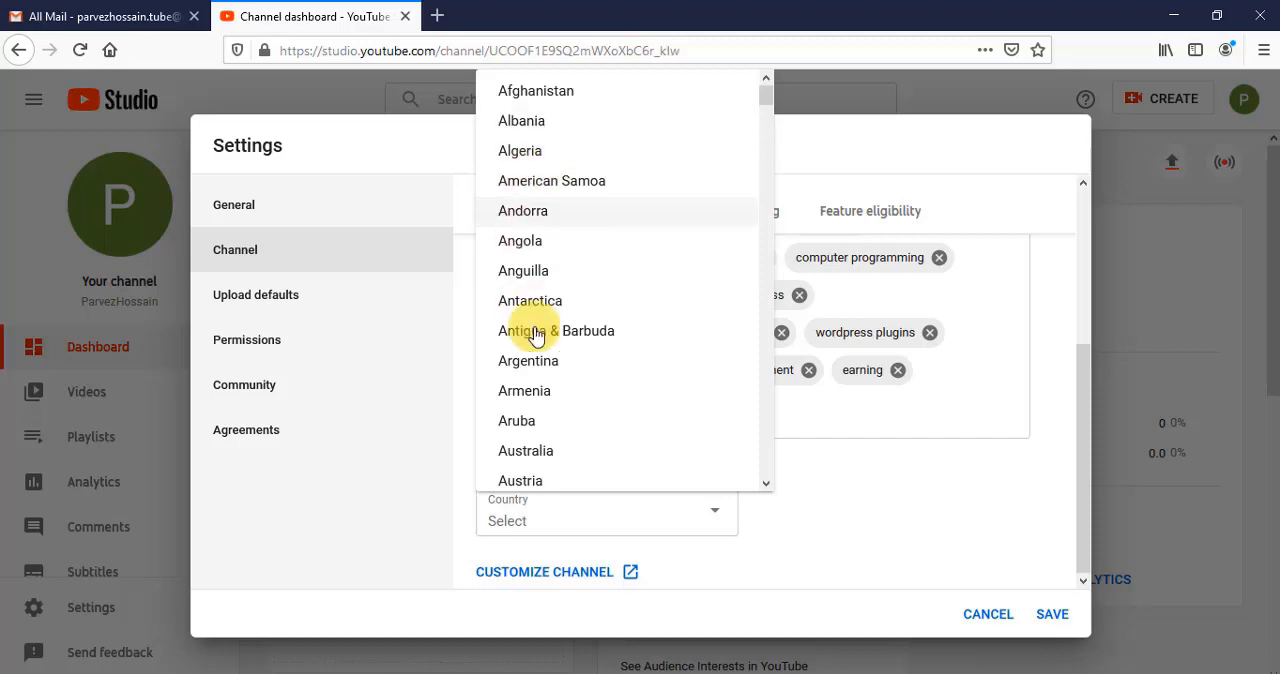
scroll(640, 295, "down", 5)
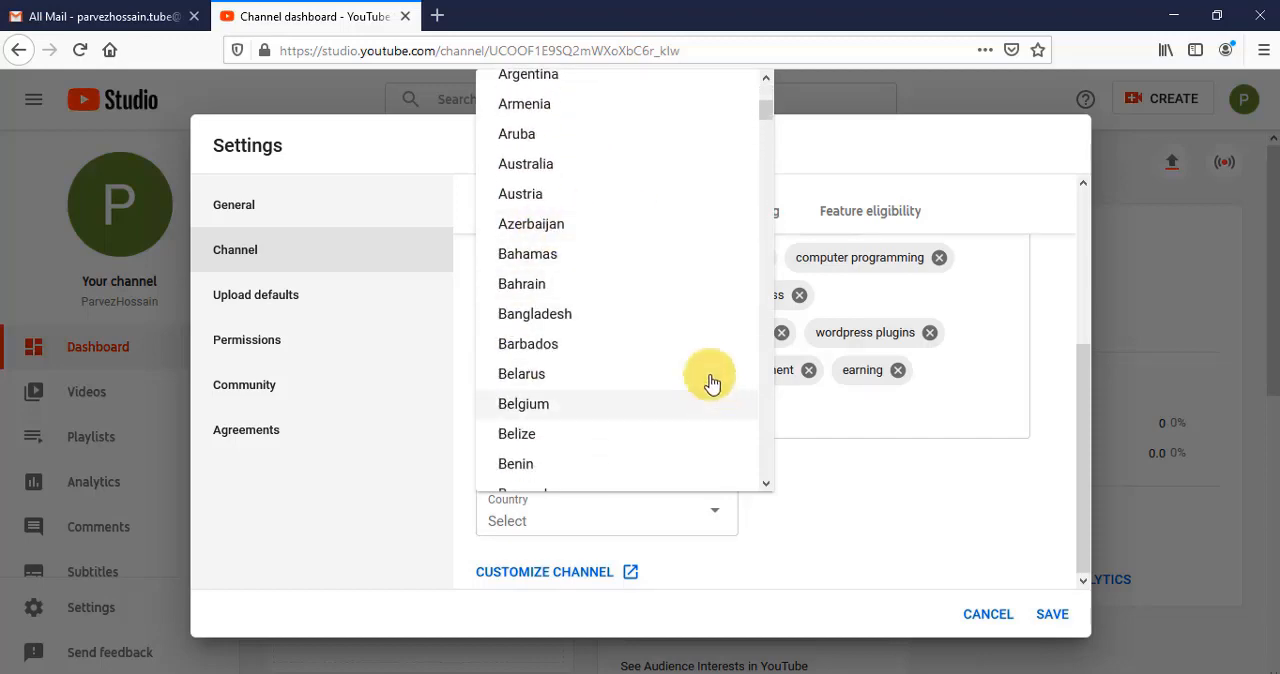
left_click(650, 316)
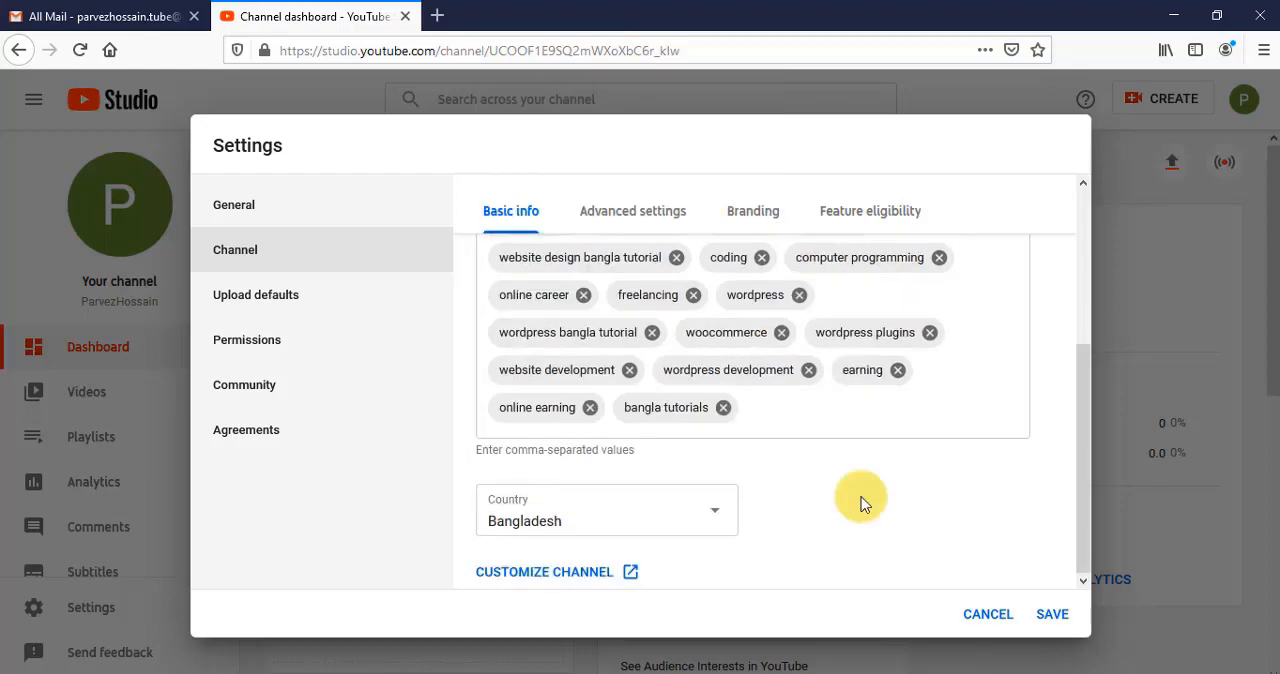
- Set the channel's audience to not made for kids and look over the branding and feature eligibility settings
left_click(625, 205)
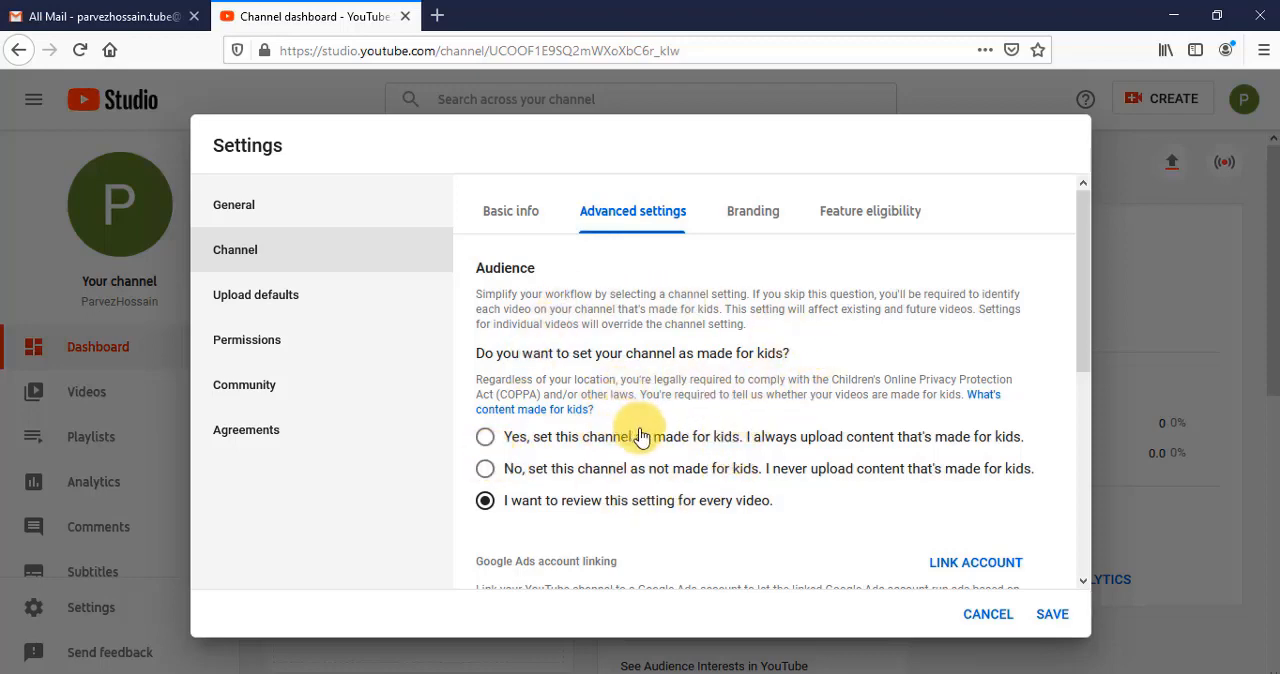
left_click(488, 466)
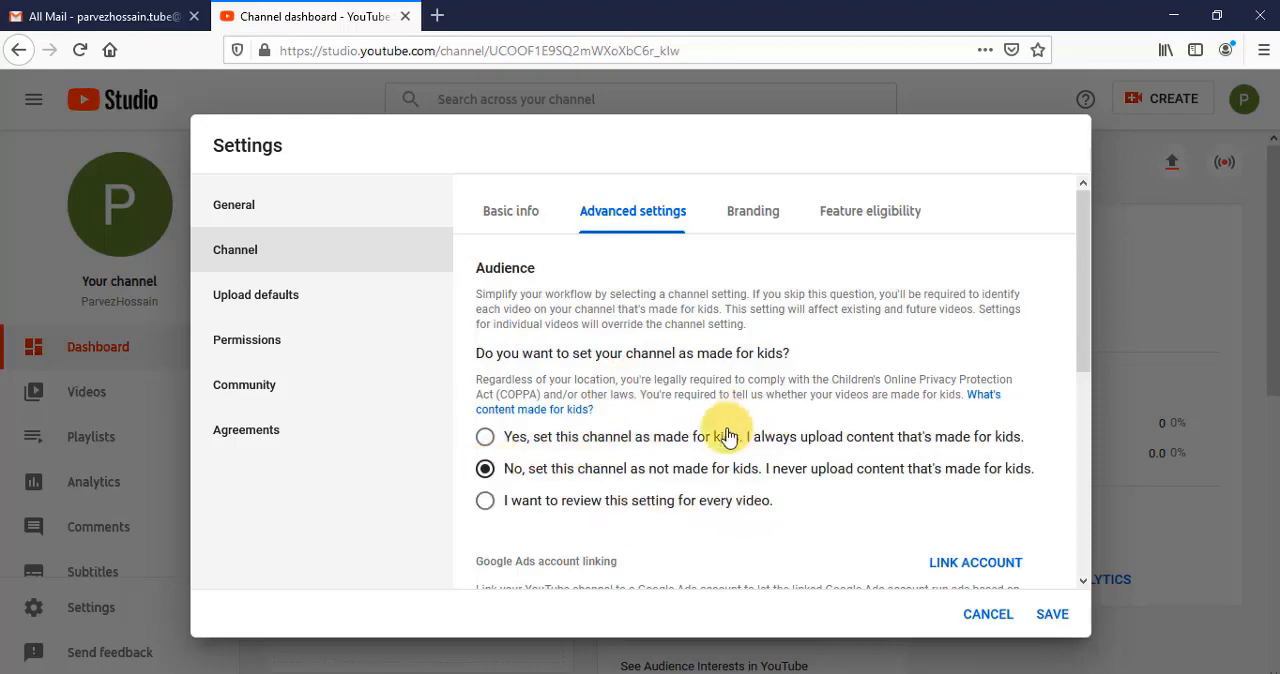
scroll(727, 437, "down", 10)
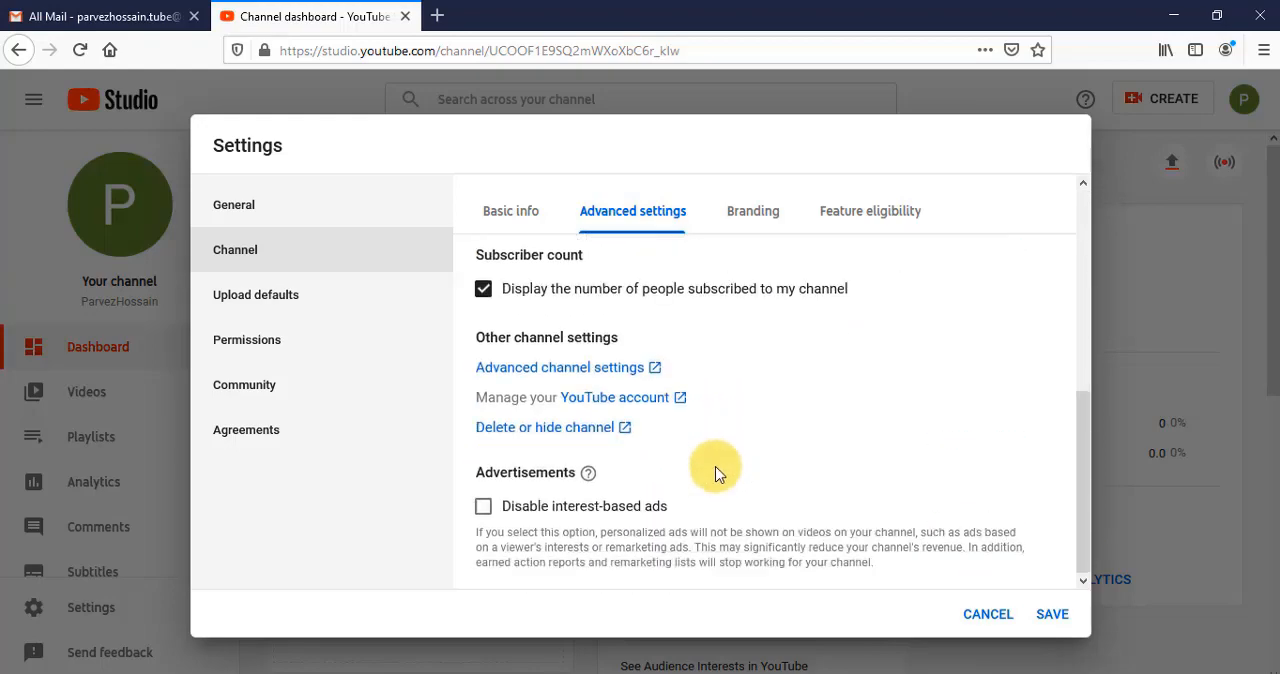
left_click(745, 224)
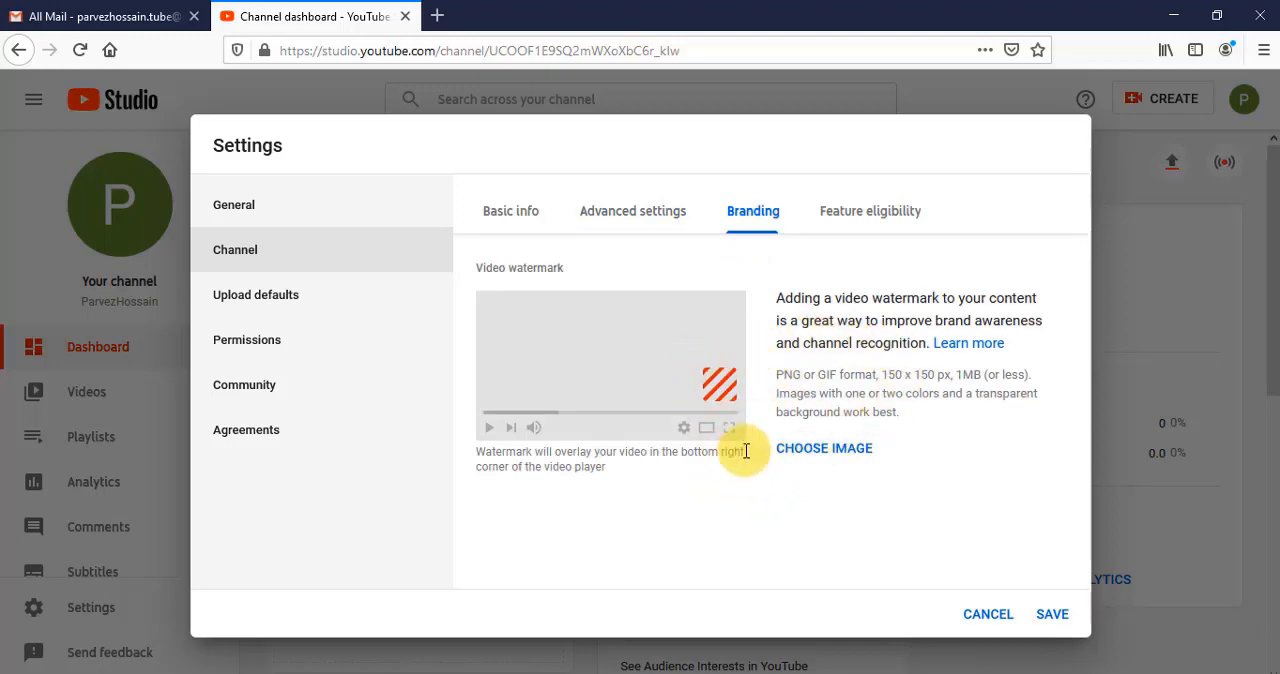
left_click(871, 211)
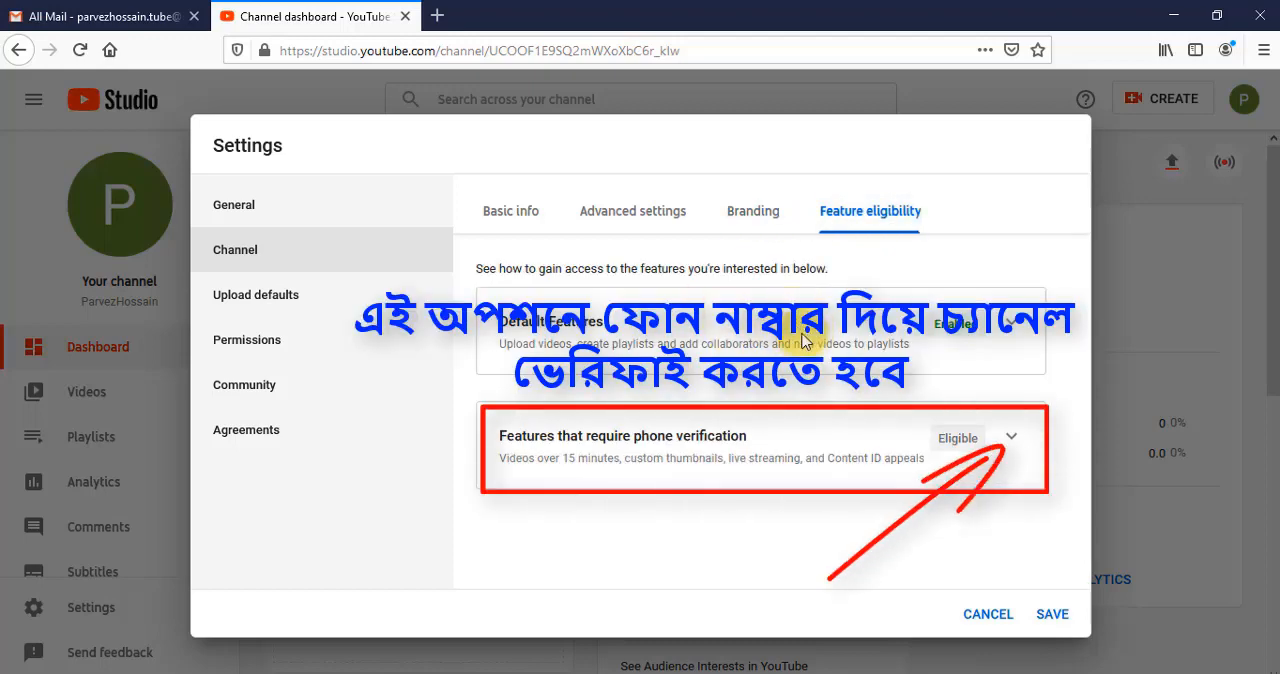
- Set the default category for video uploads to Science & Technology
left_click(323, 300)
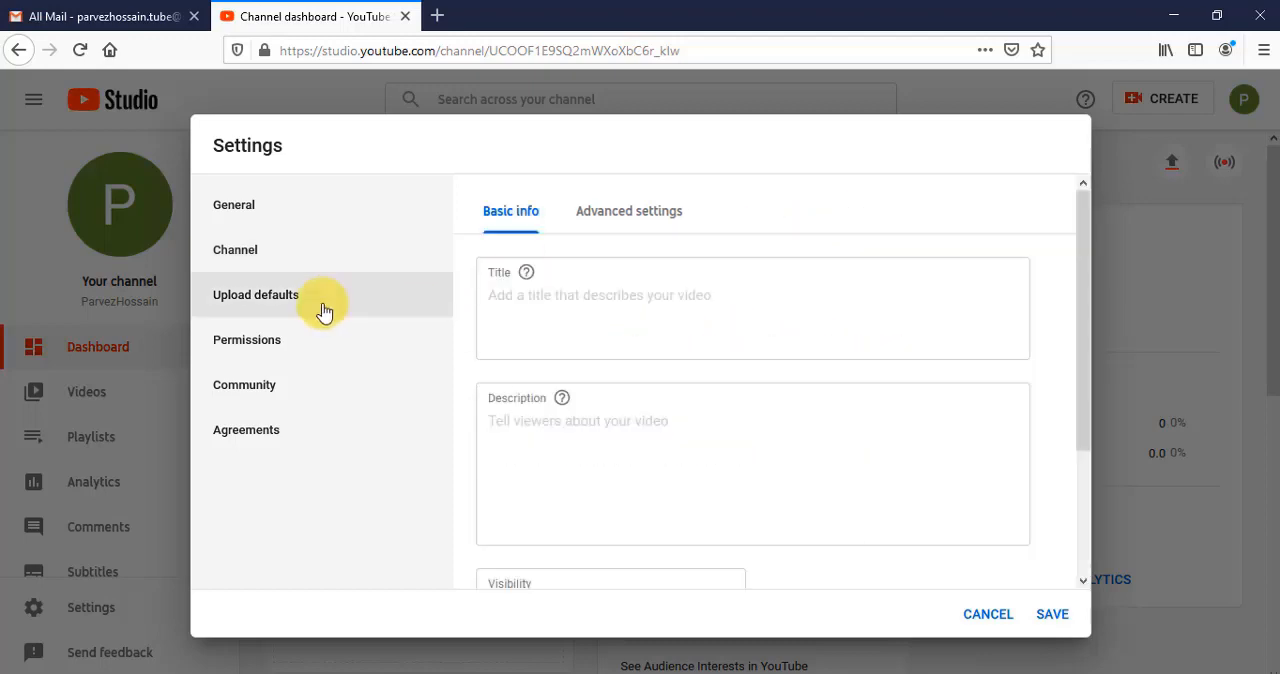
left_click(597, 216)
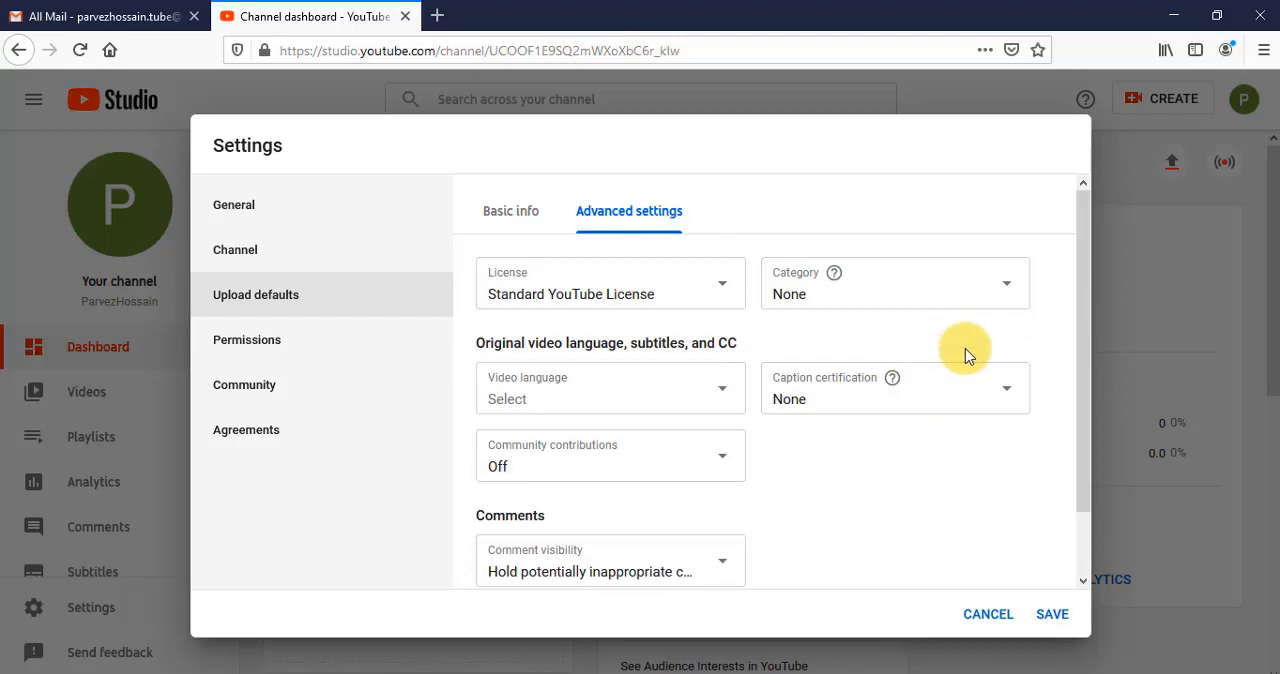
left_click(951, 297)
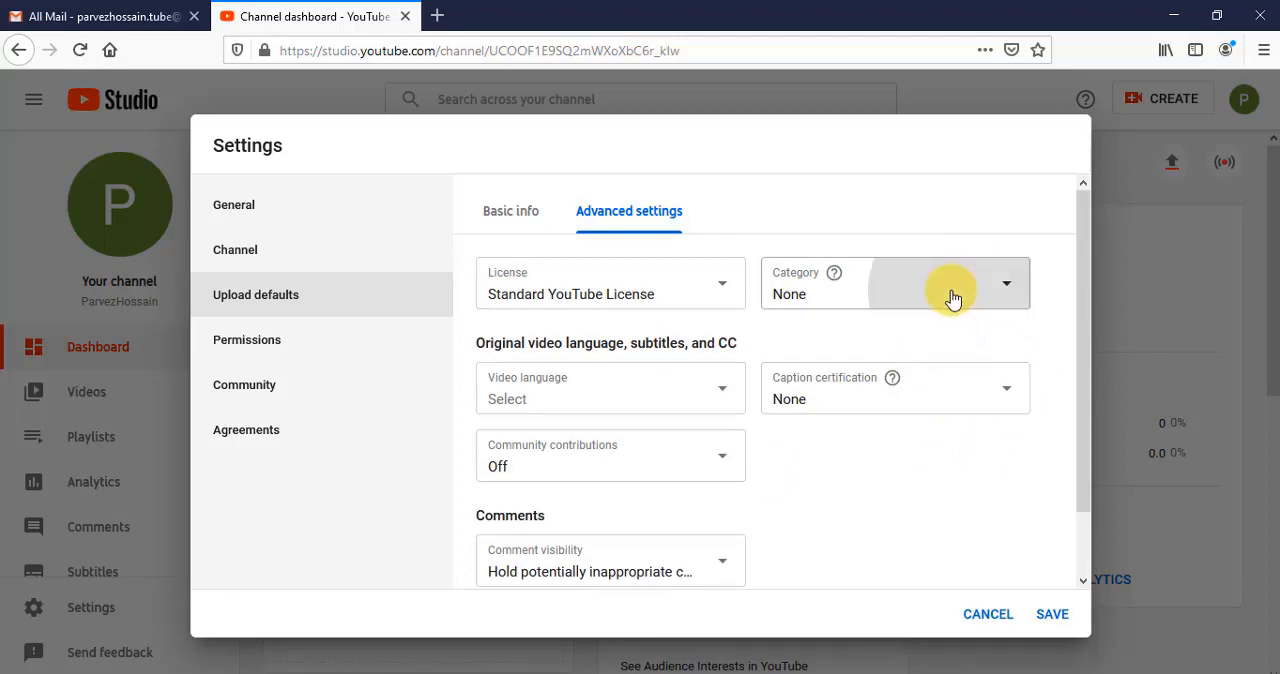
scroll(906, 470, "down", 2)
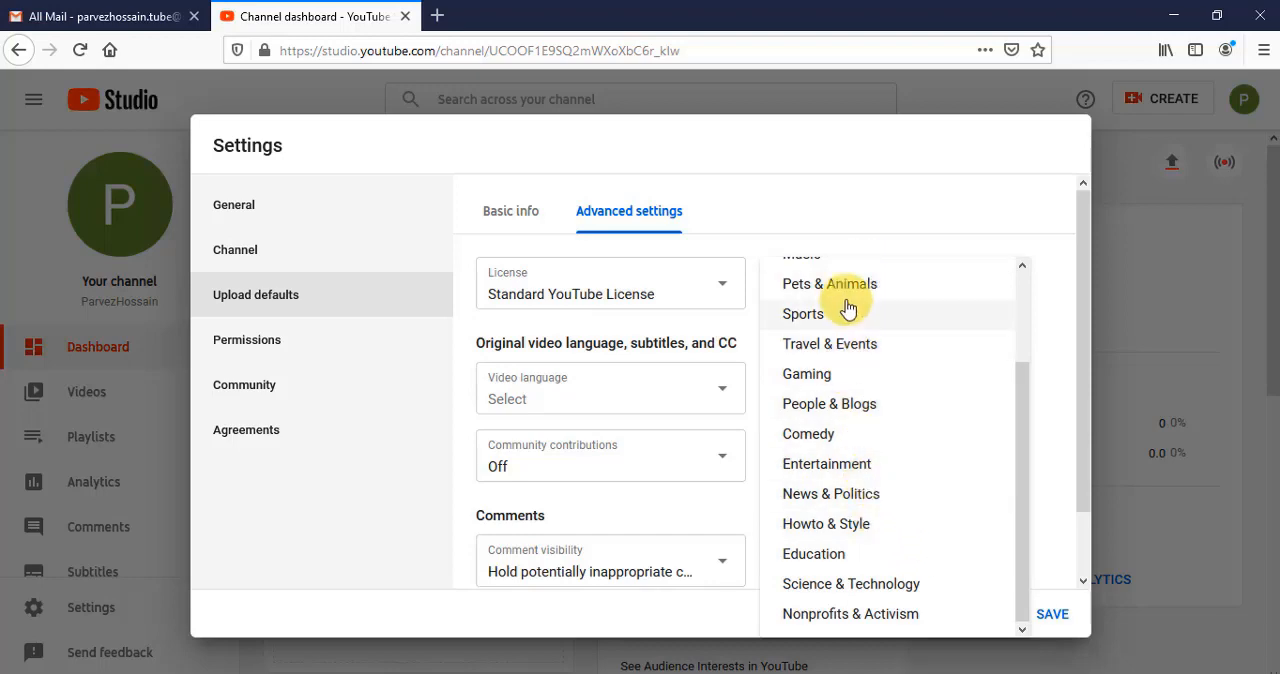
left_click(880, 584)
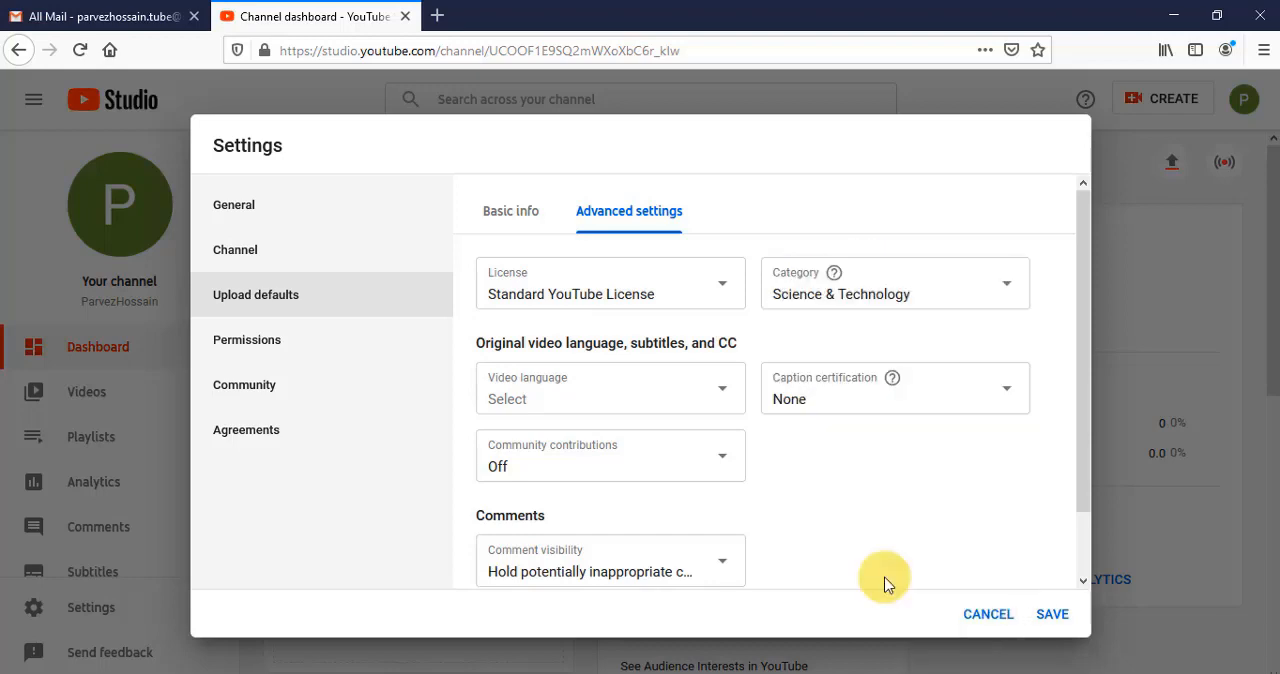
- Set the default video language for uploads to Bangla and save the channel settings
left_click(699, 396)
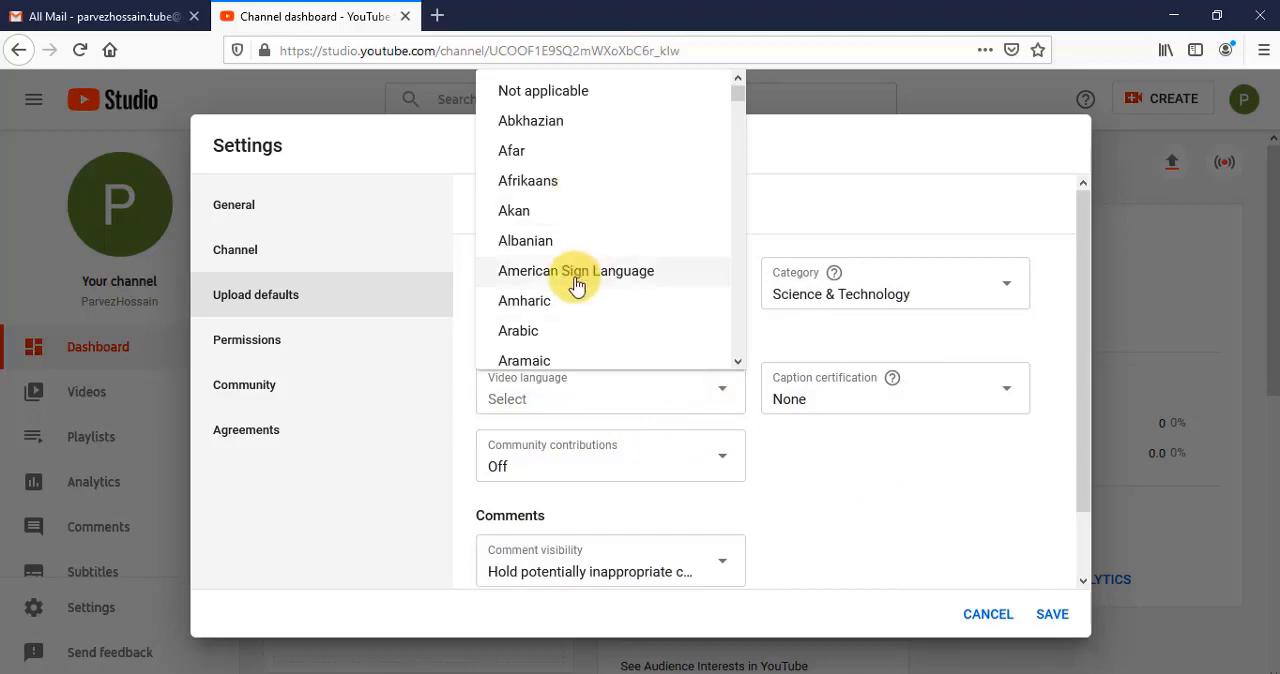
scroll(597, 291, "down", 5)
scroll(597, 294, "up", 2)
left_click(530, 228)
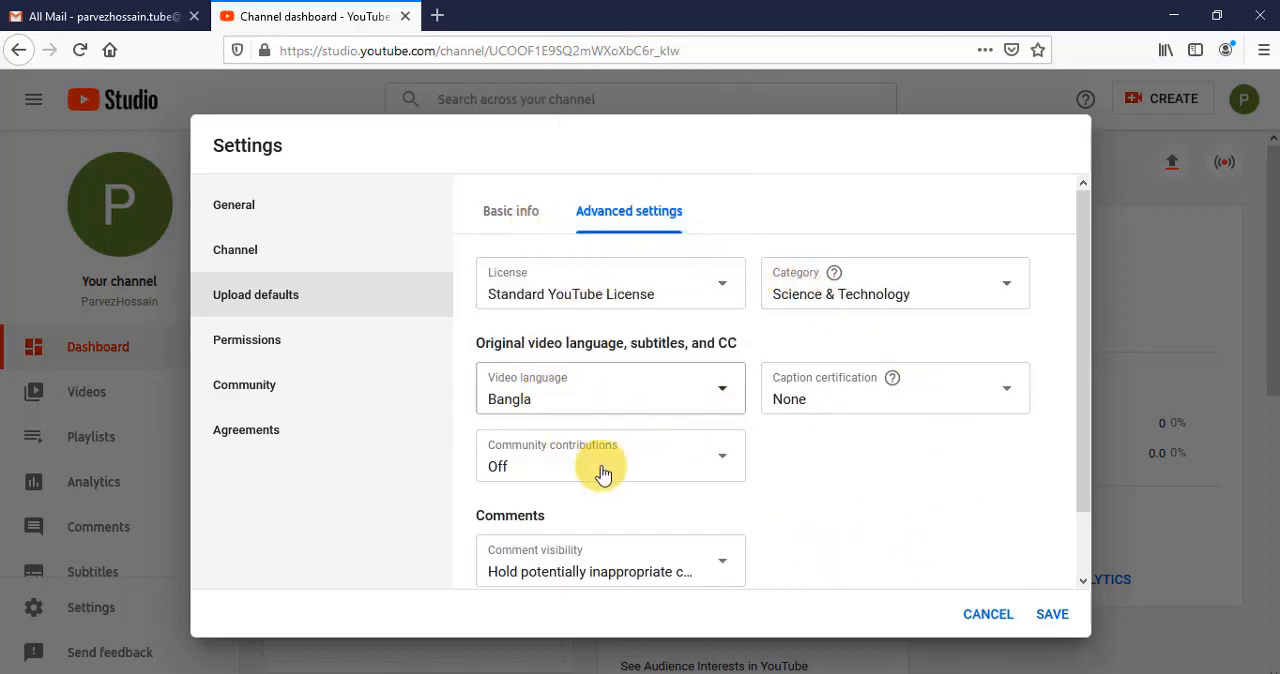
left_click(1052, 617)
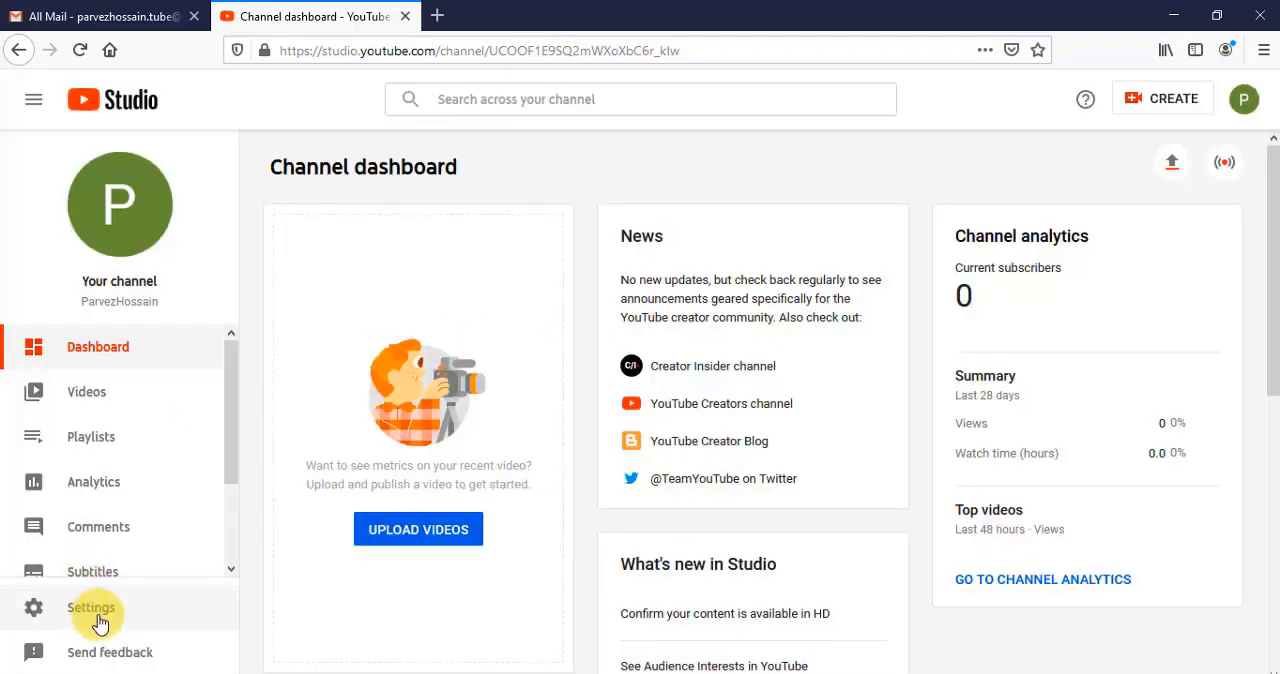
- Go to the channel's customization page and look over its home and discussion sections
left_click(100, 621)
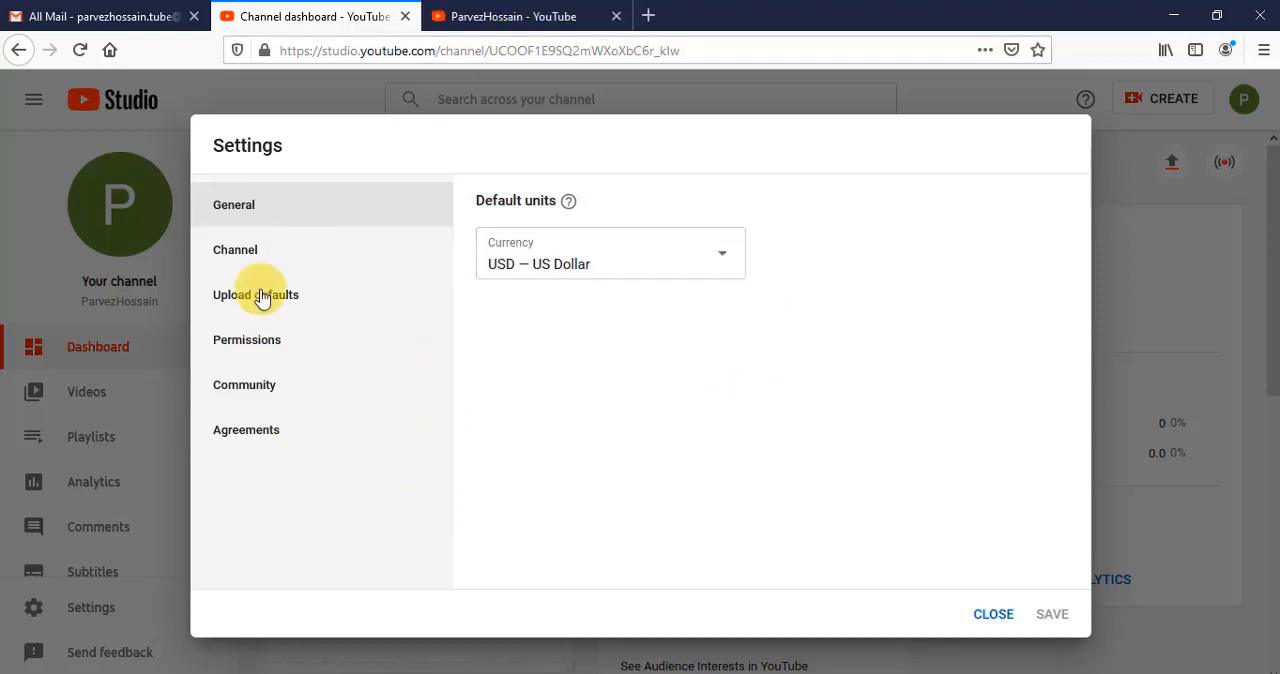
left_click(500, 18)
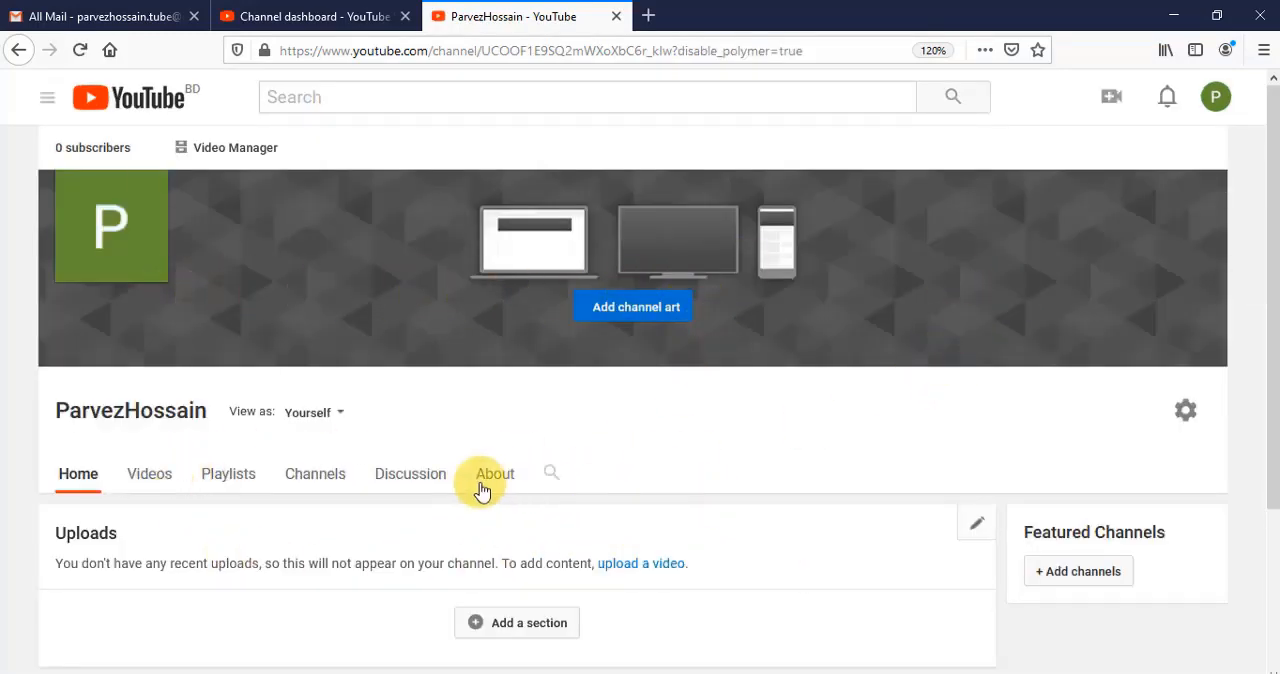
scroll(387, 444, "down", 2)
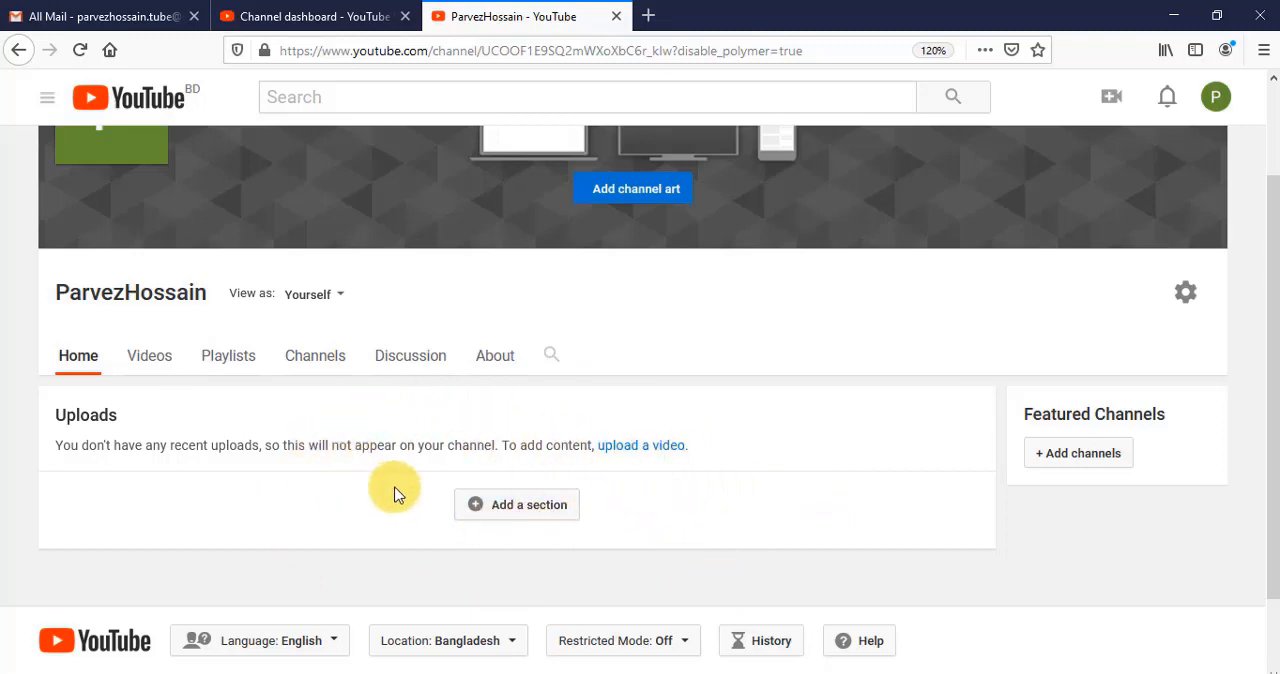
left_click(408, 360)
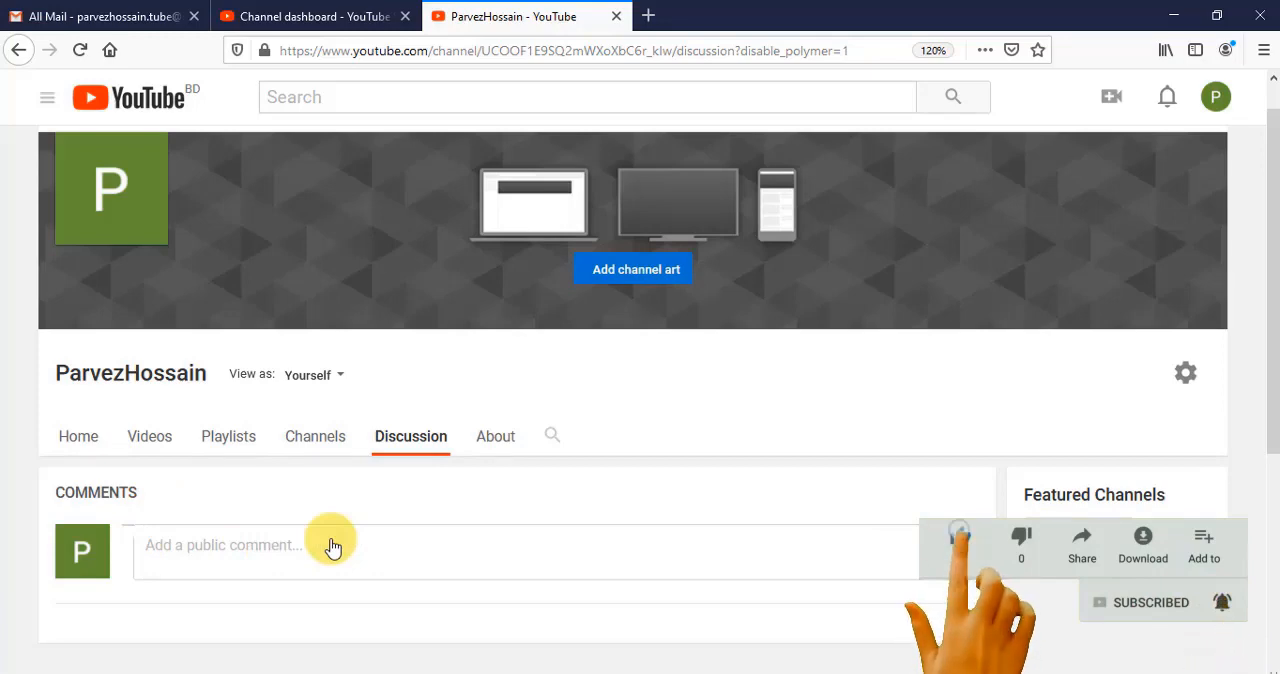
- Add the WordPress web designer and developer description and the business inquiry email to the channel's About section
left_click(490, 446)
scroll(529, 578, "down", 4)
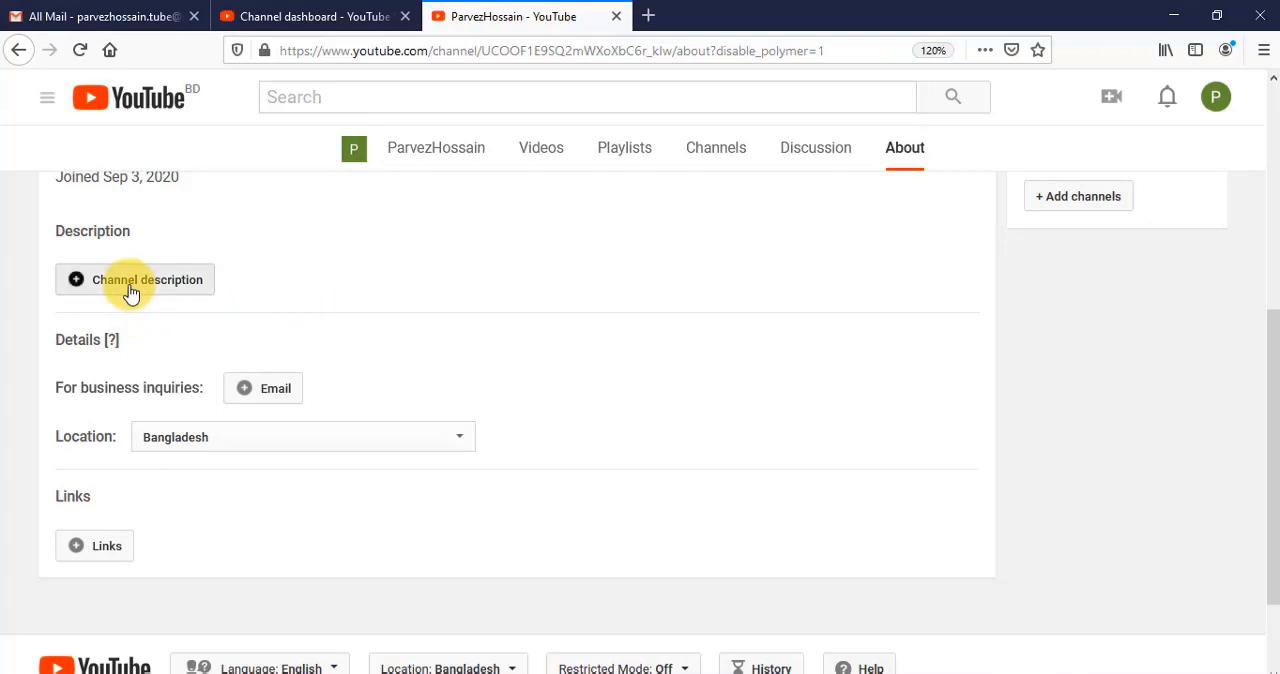
left_click(130, 290)
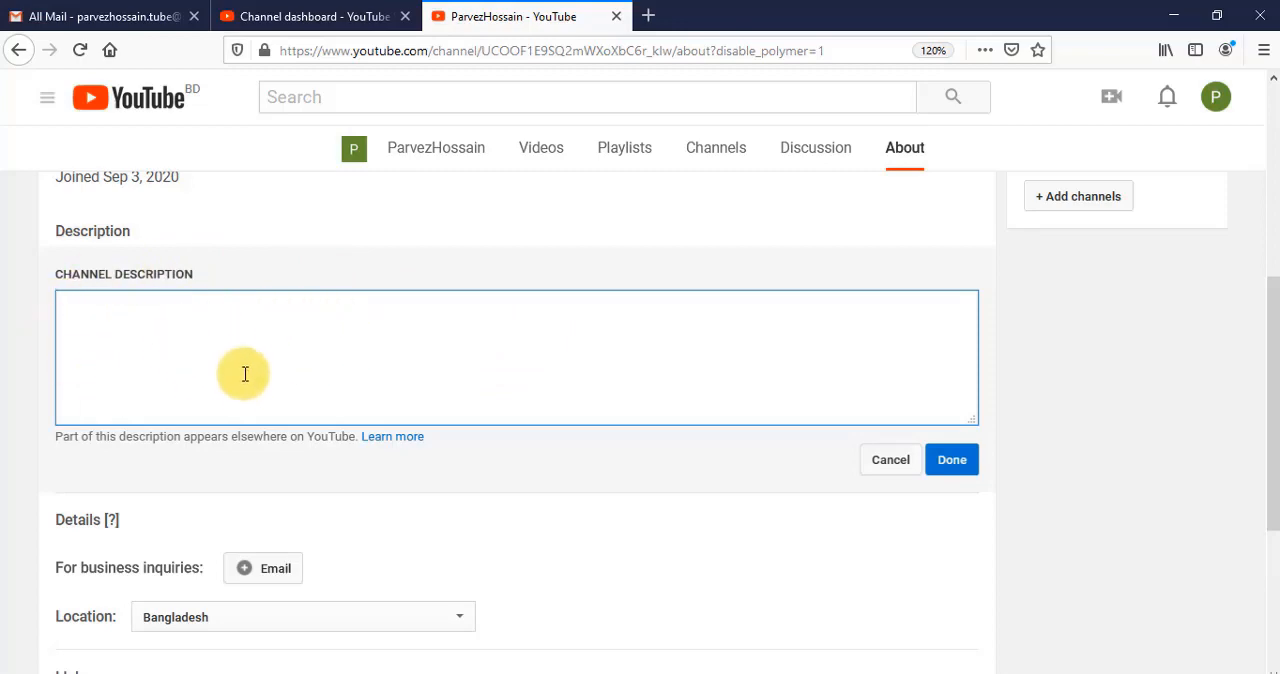
type("I am a WordPress web designer &  web developer with a Graphic designer. skilled in HTML, WORDPRESS CSS3, JAVASCRIPT, JQUERY, BOOTSTRAP, PHP & Adobe Photoshop, Canva, and Snappa Tool, etc as well as template platforms including, Shopify & WordPress. I provide modern high-quality designs. If you need a new website or just want to update the style or functionality of your current site, I'm here to help.")
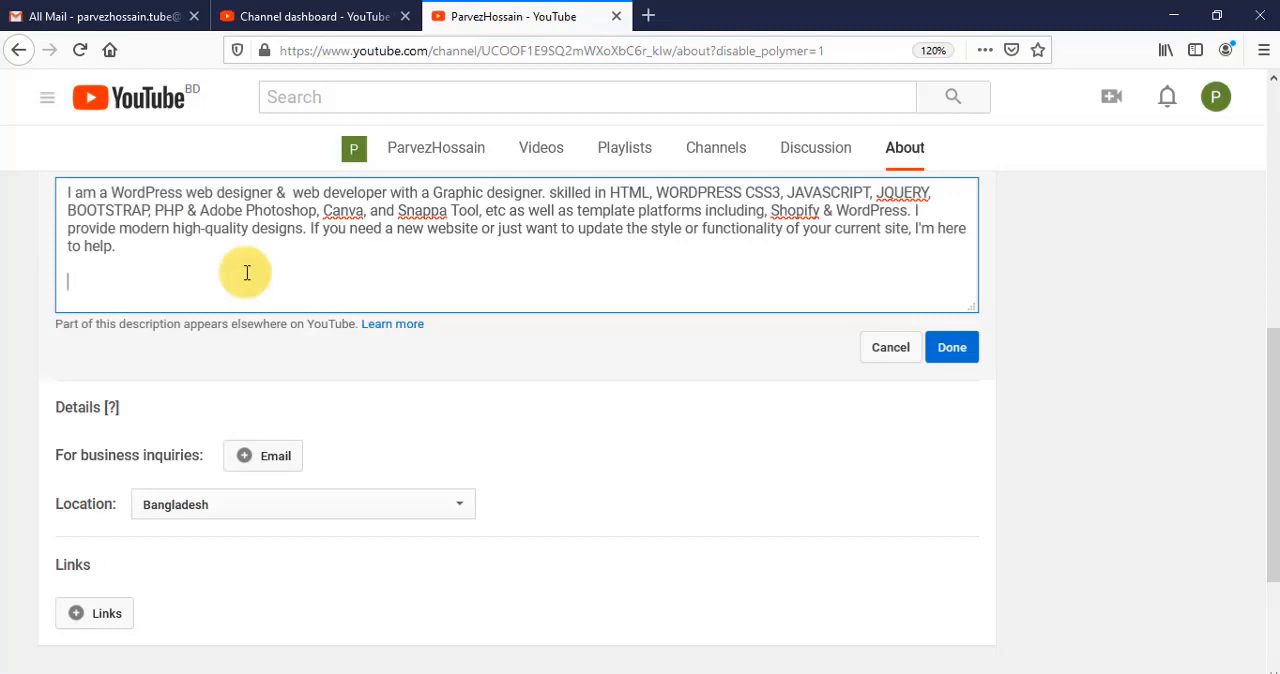
type("#parvezhossain #wordpressbanglatutorial #onlineearning #howtomakemoneyyoutube")
left_click(946, 348)
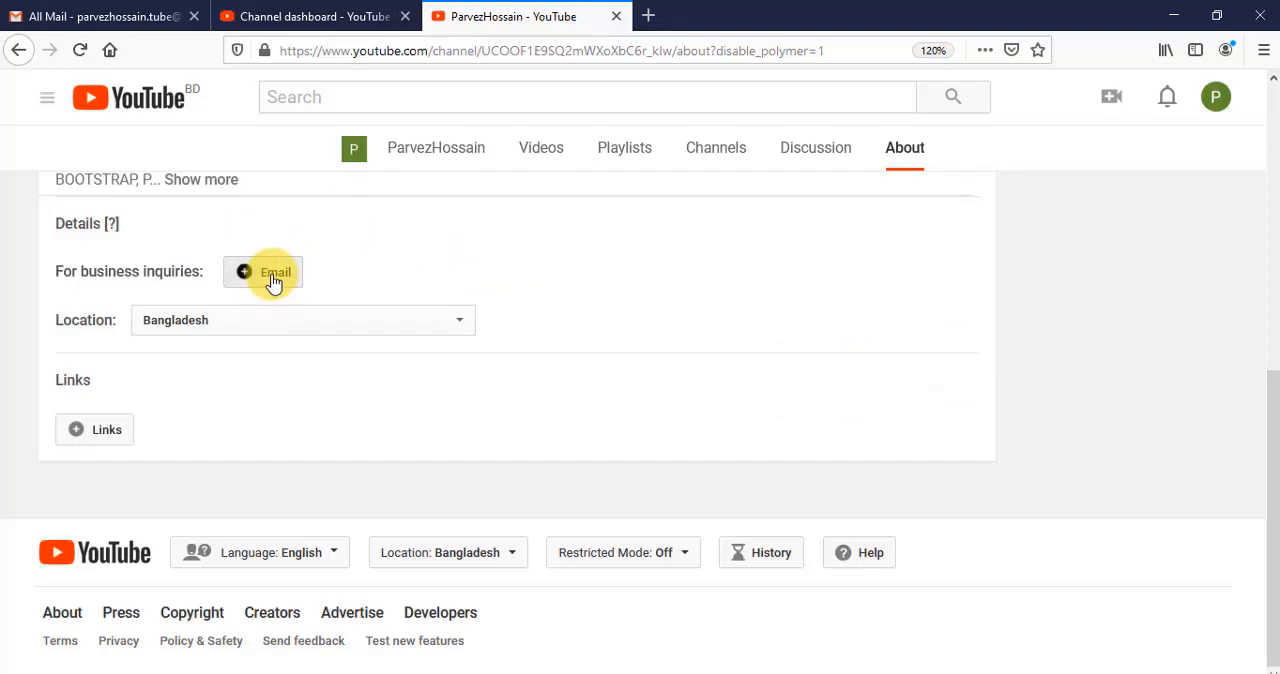
left_click(270, 273)
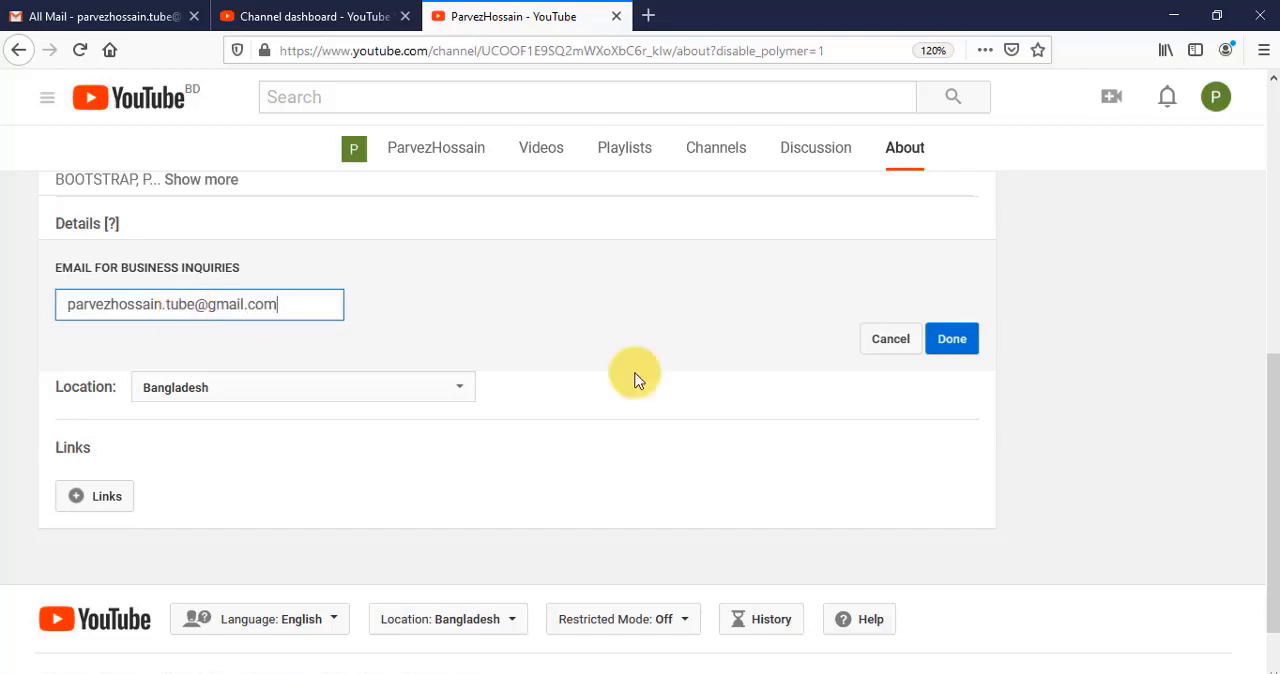
left_click(955, 339)
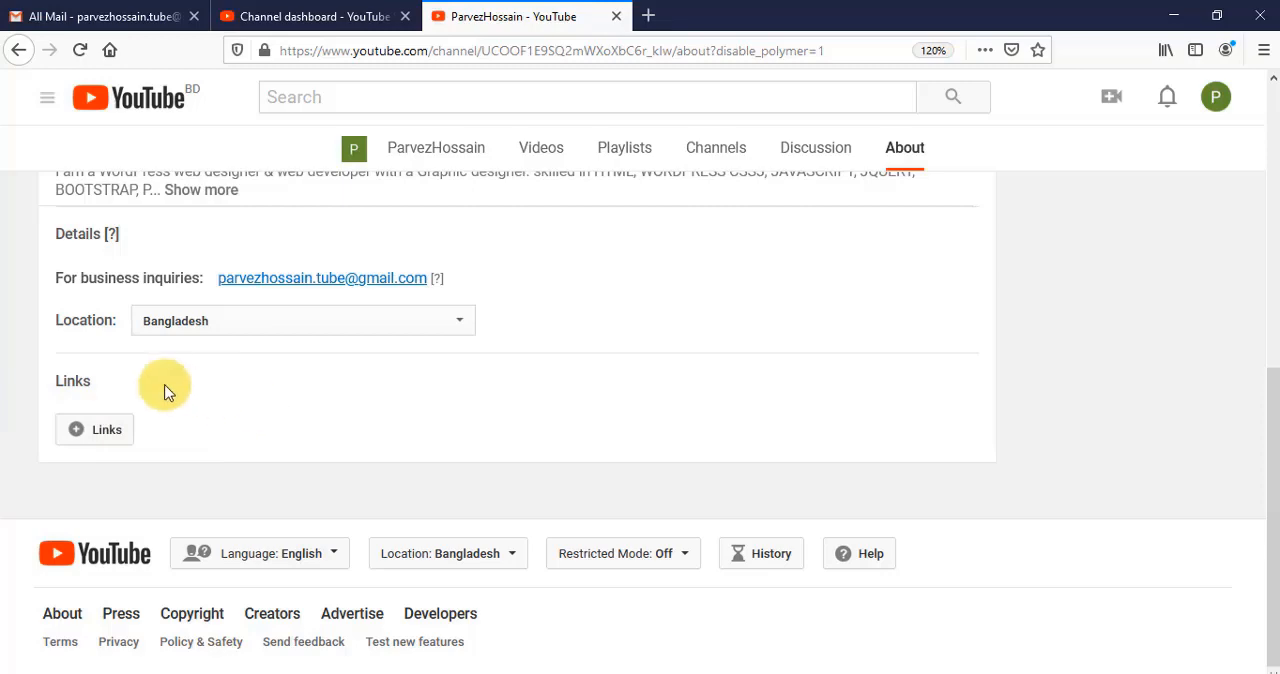
left_click(82, 432)
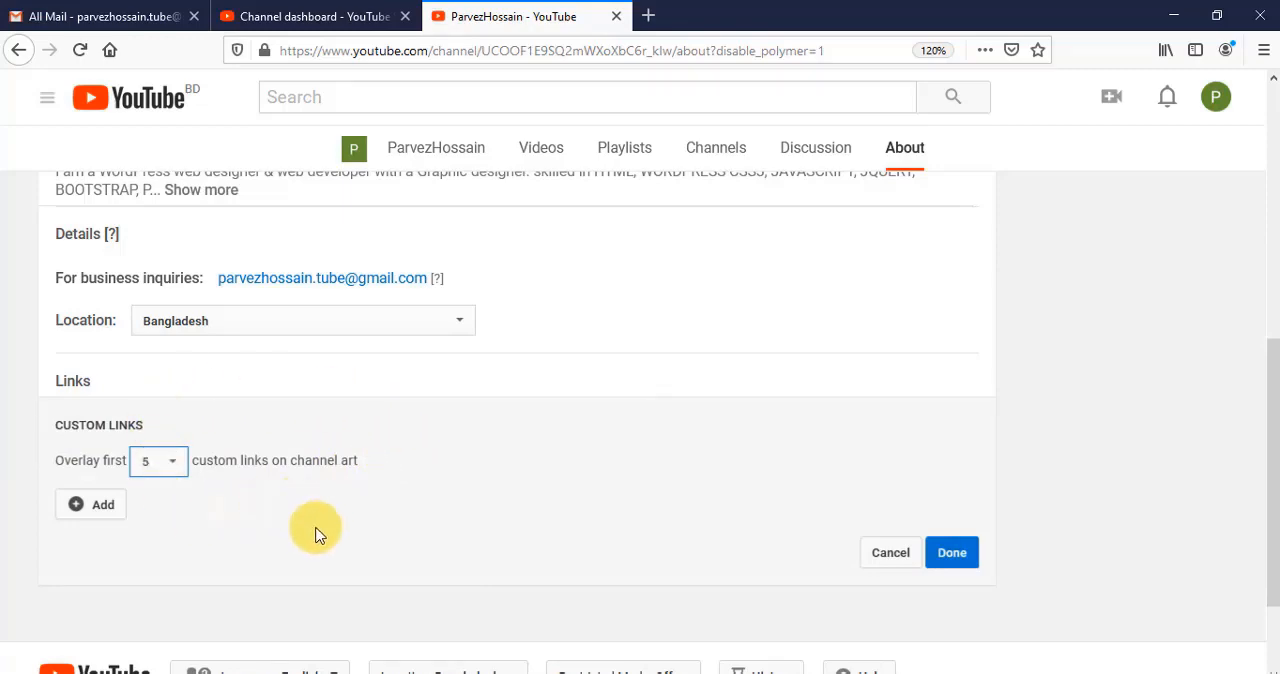
left_click(82, 508)
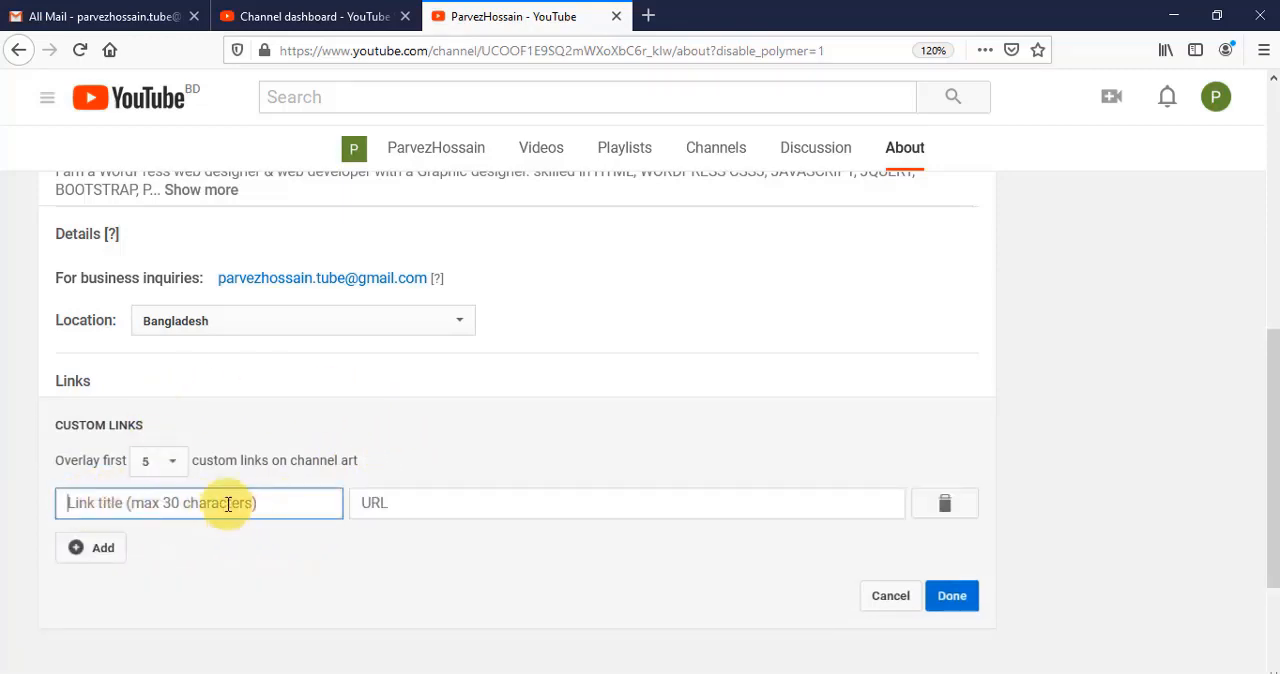
left_click(418, 509)
right_click(428, 503)
left_click(476, 350)
left_click(217, 507)
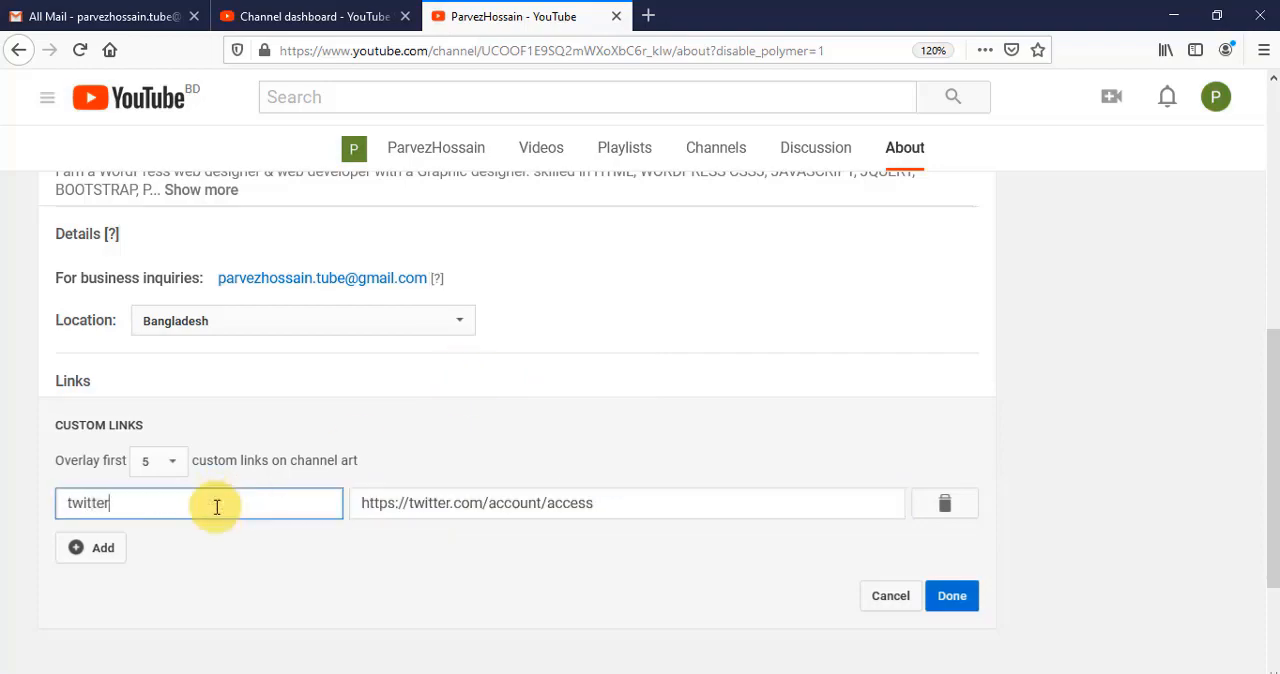
- Save the twitter custom link in the channel's About section
left_click(950, 600)
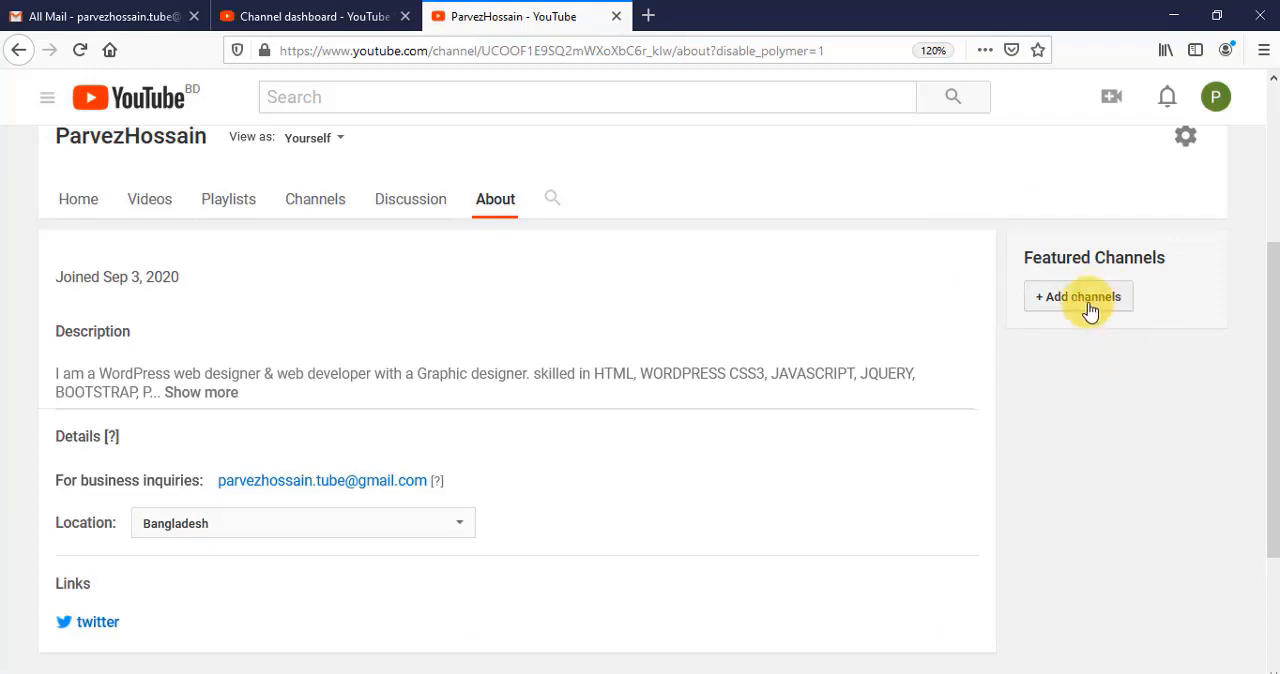
scroll(925, 310, "up", 3)
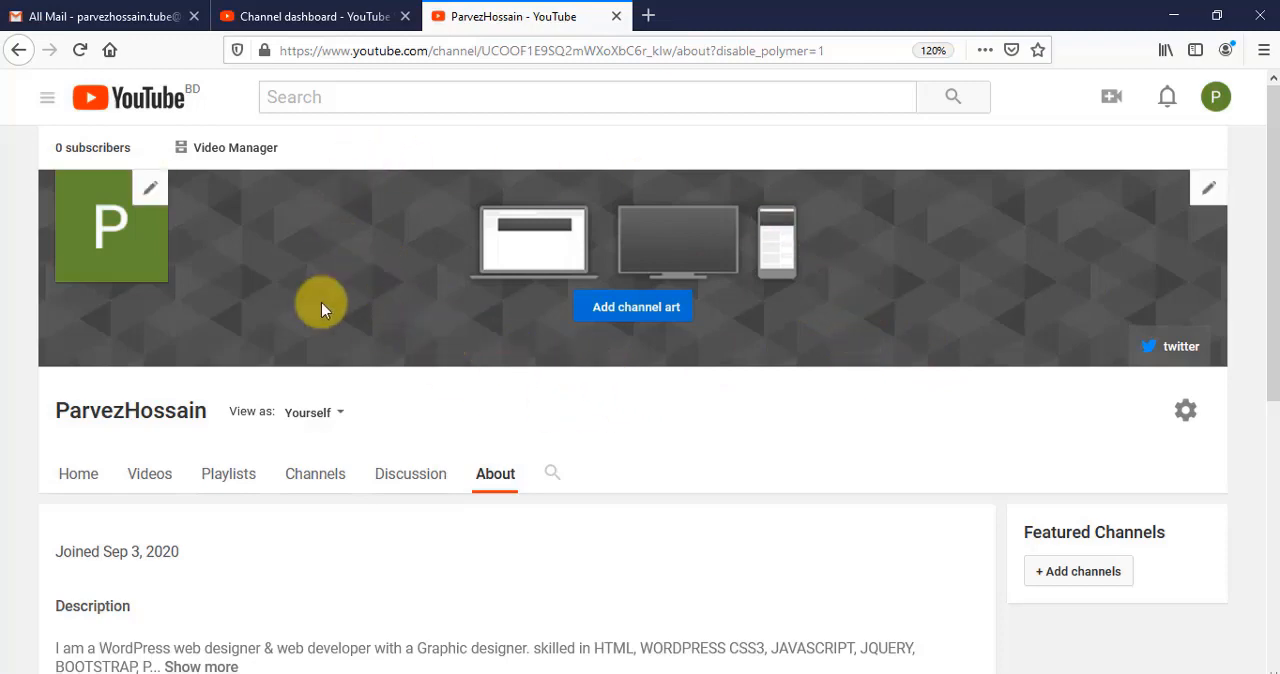
- Search the web for "youtube logo size" on a new browser page
key("ctrl+t")
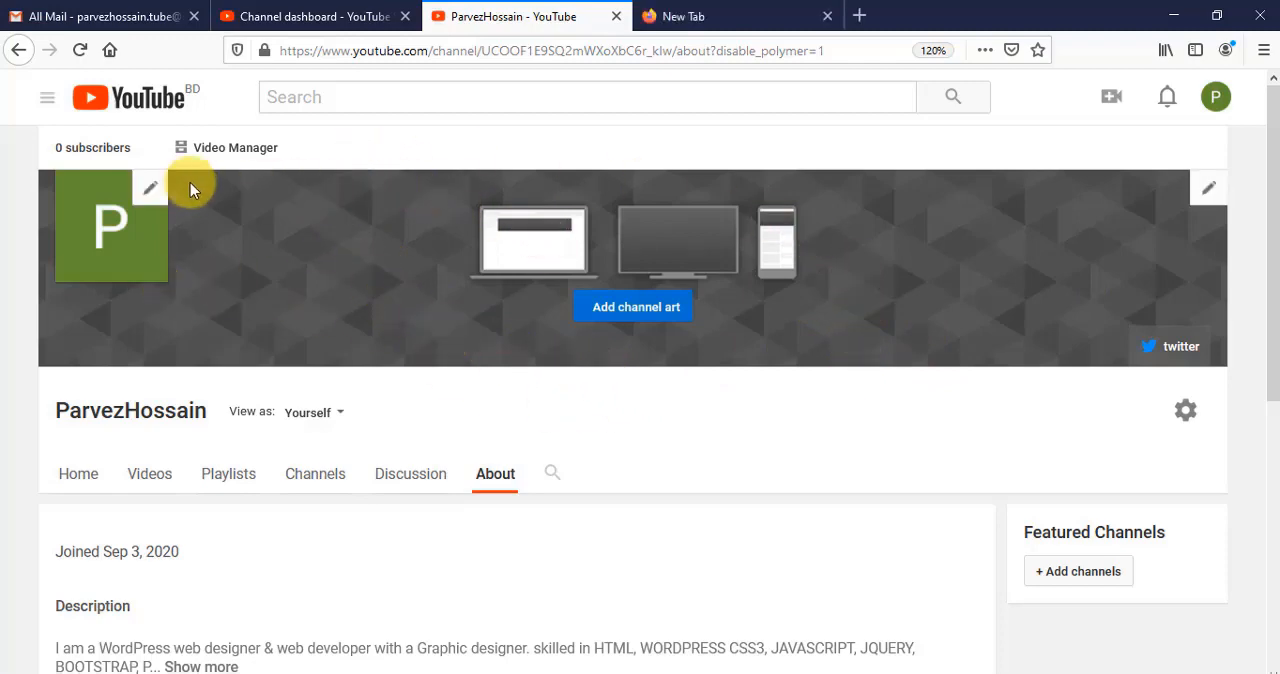
left_click(677, 15)
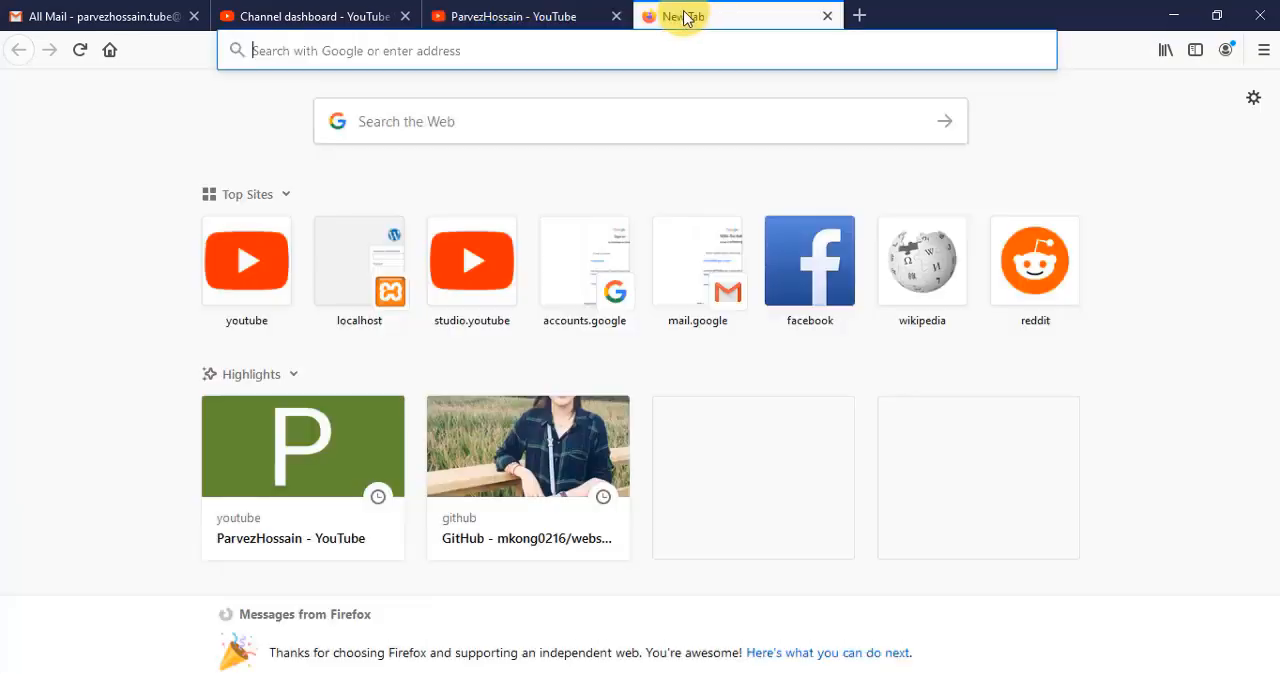
left_click(501, 136)
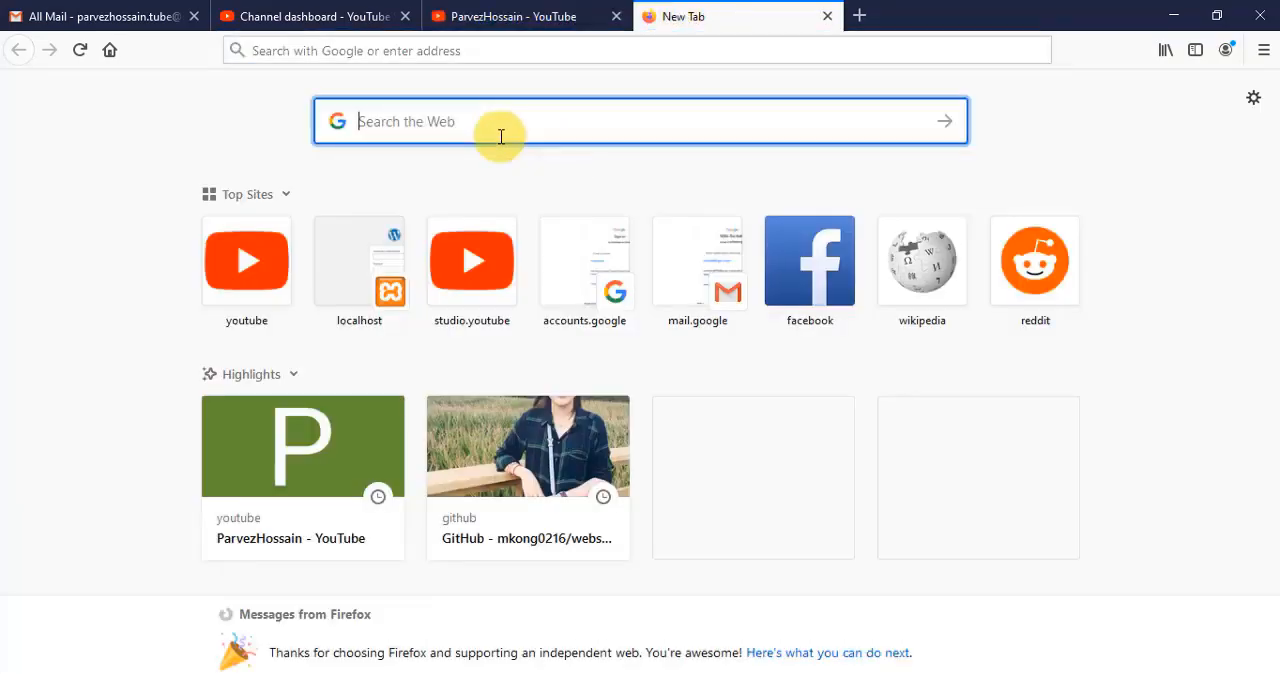
type("youtube logo size")
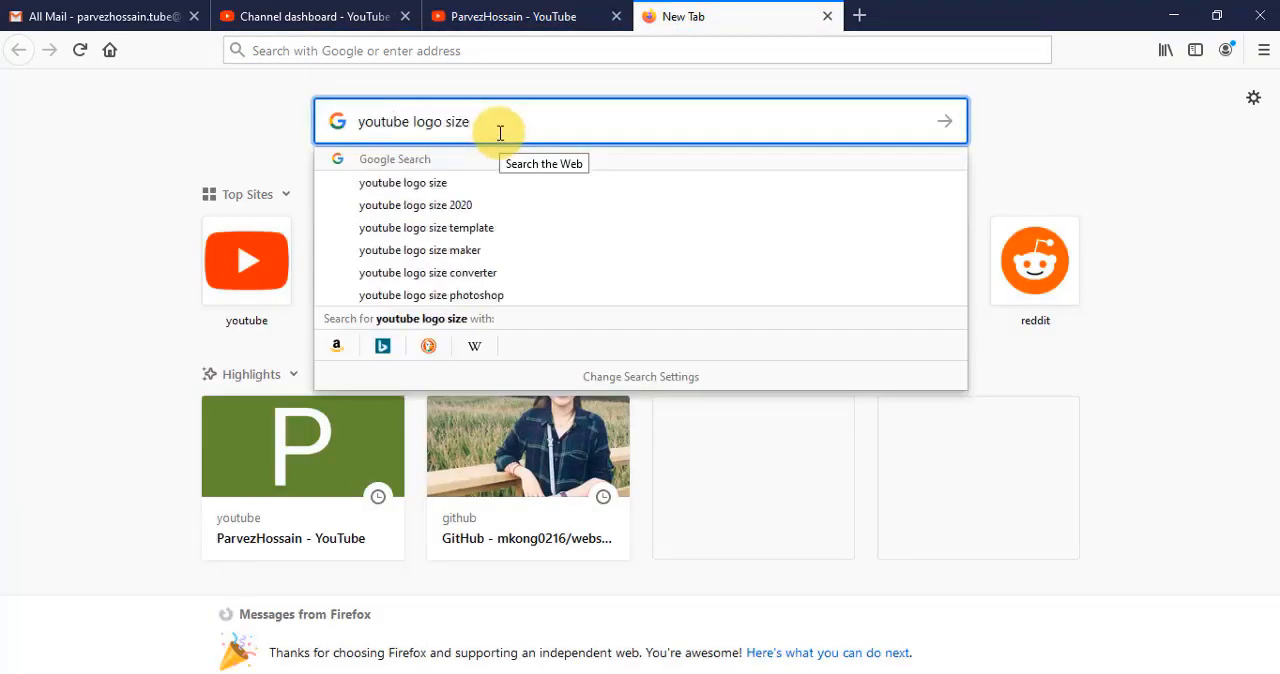
left_click(449, 186)
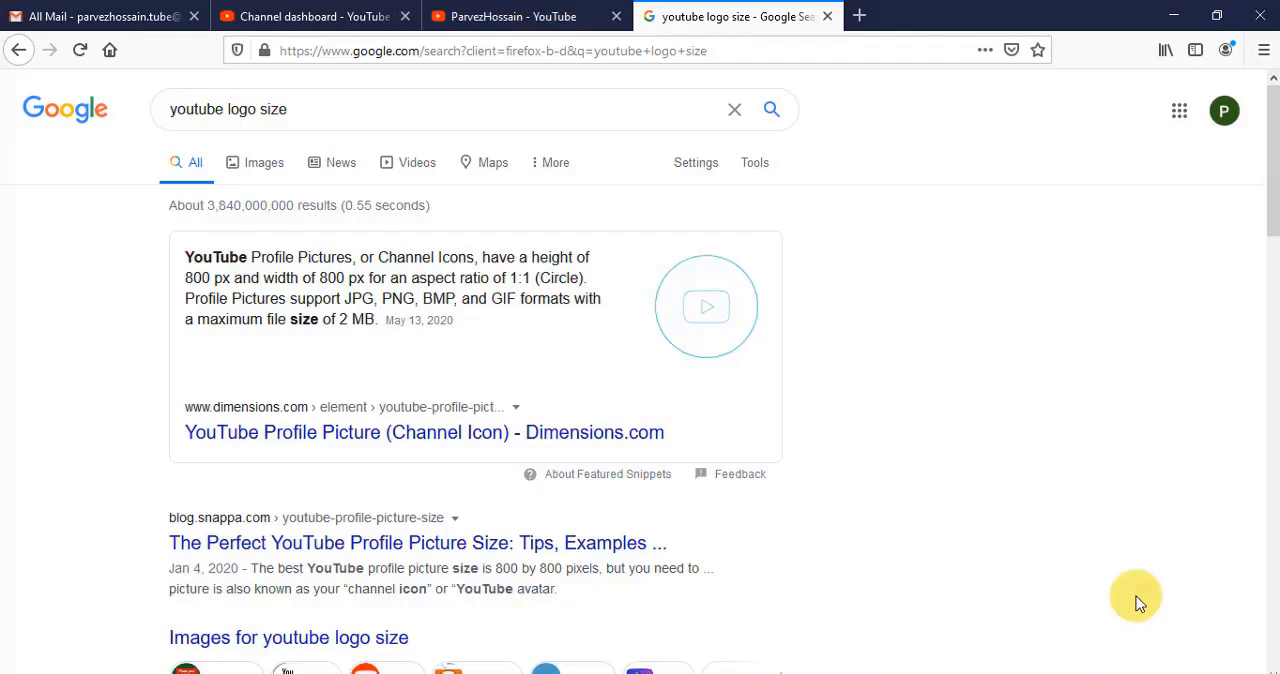
- Search the web for "snappa", go to the Snappa website and open its free account sign-up form
left_click(859, 17)
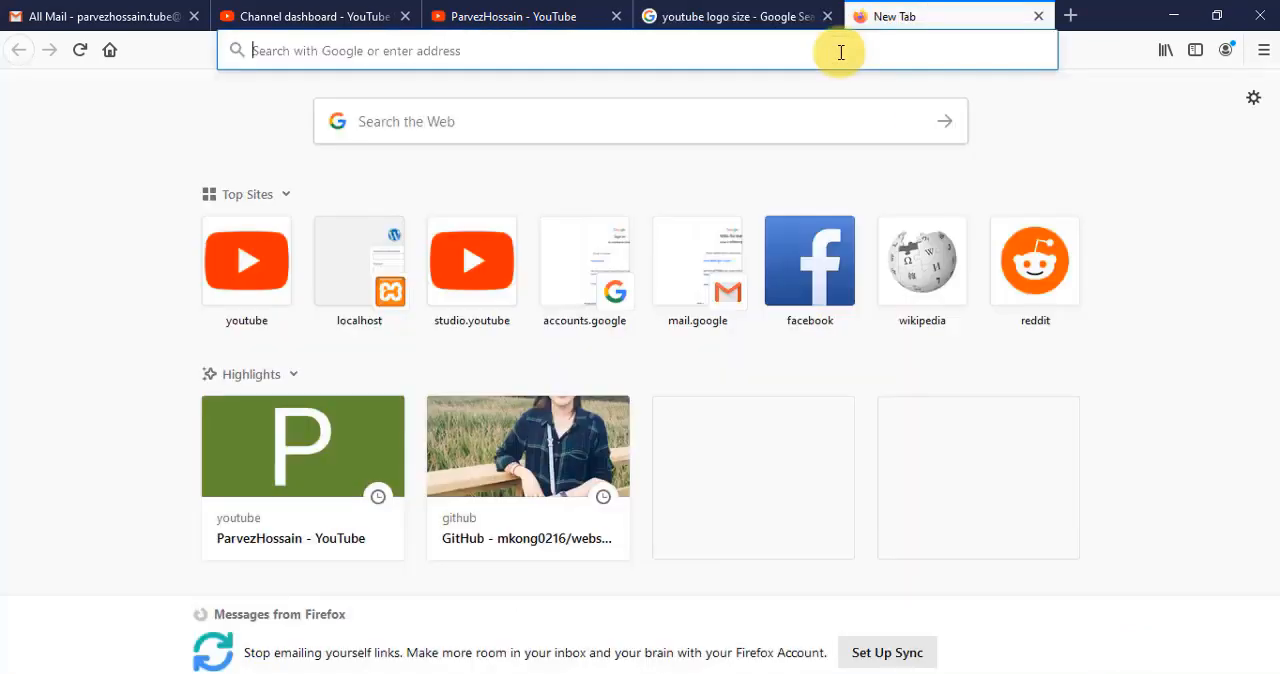
type("snappa")
key("Return")
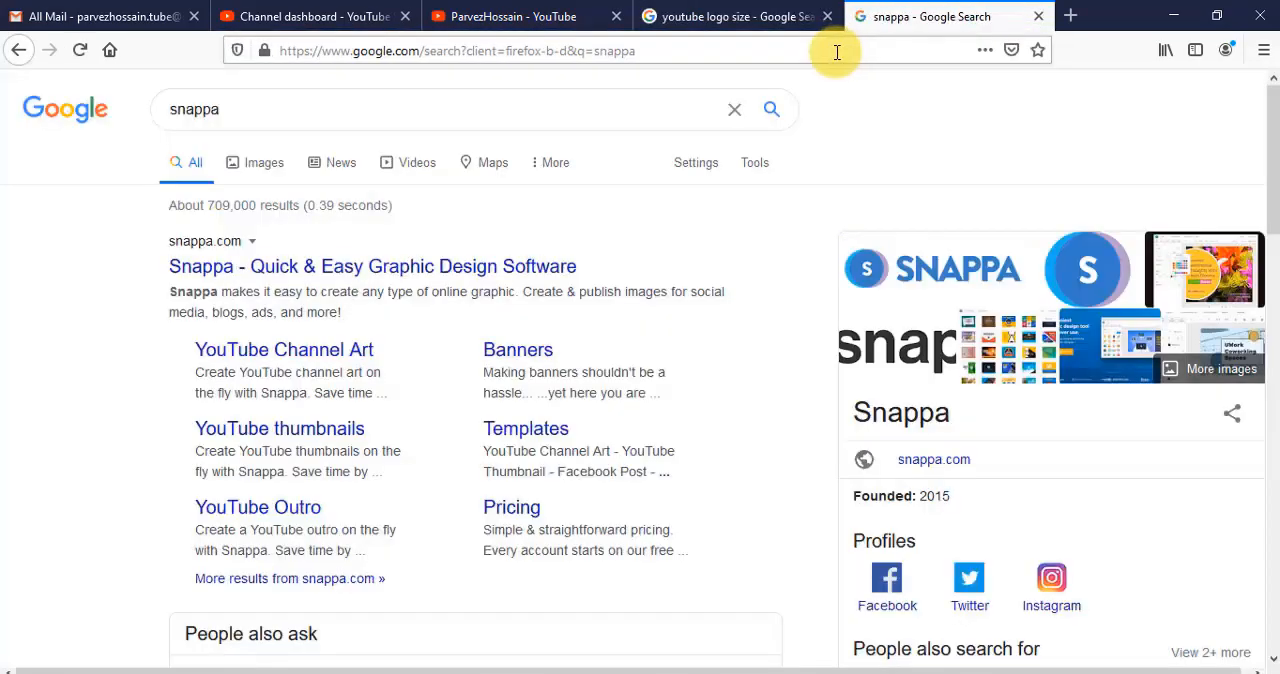
left_click(257, 277)
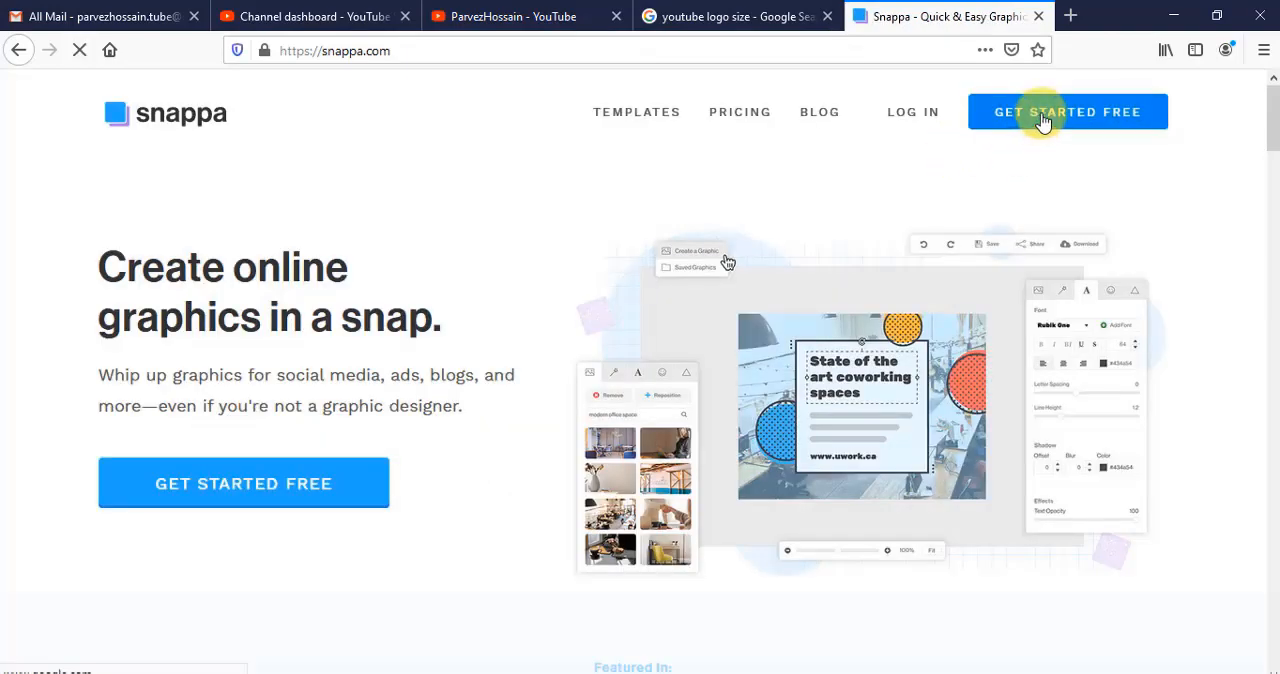
left_click(1042, 118)
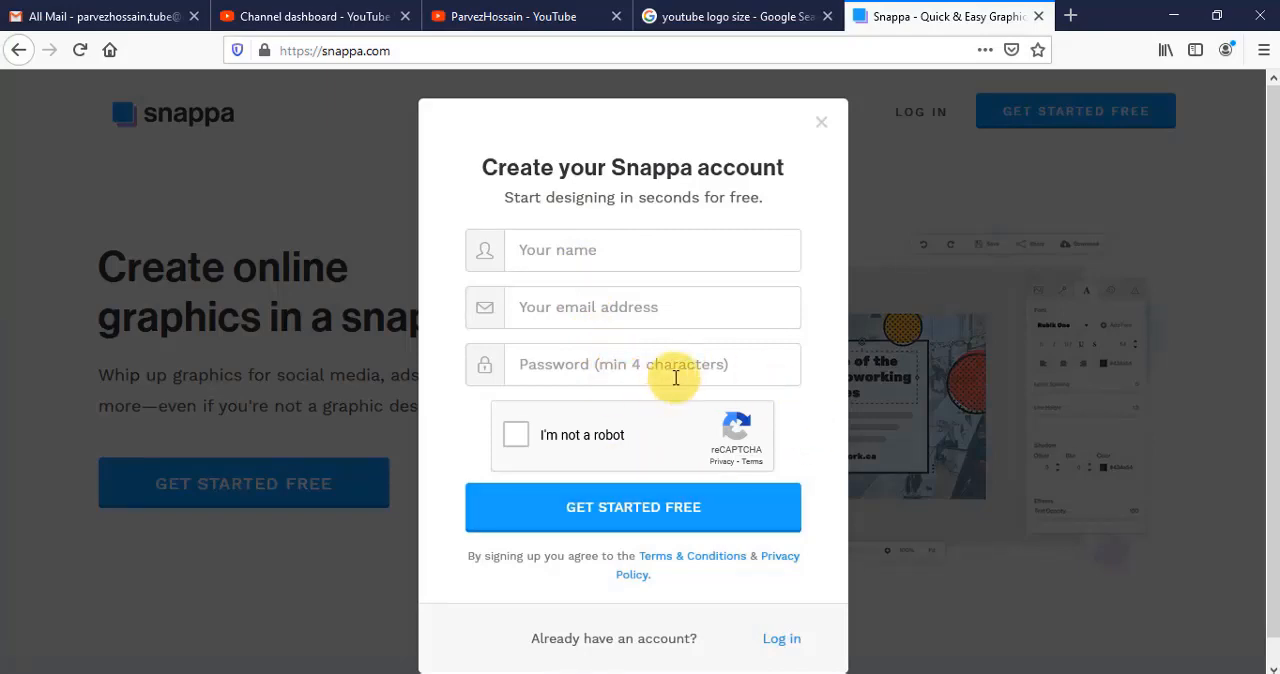
- Fill in the Snappa sign-up form with the name, email address and account password, pass the robot check and create the account
left_click(550, 264)
type("parvez")
left_click(550, 318)
type("l.com")
left_click(588, 367)
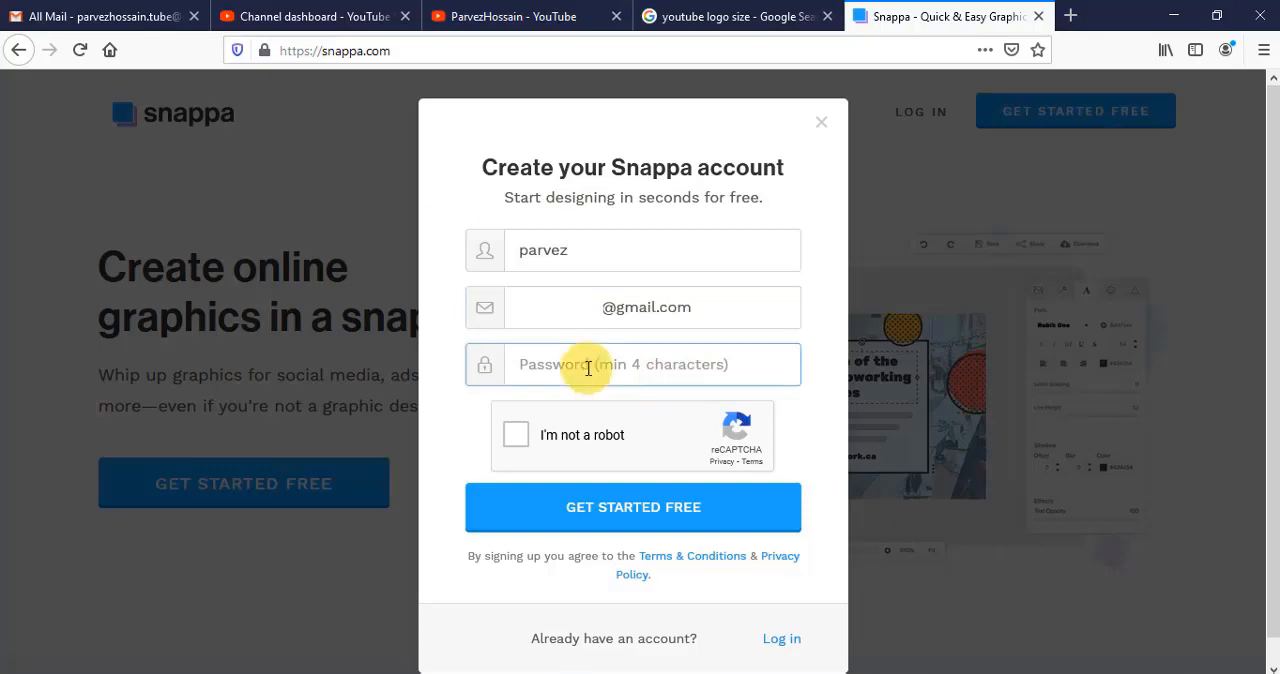
left_click(524, 447)
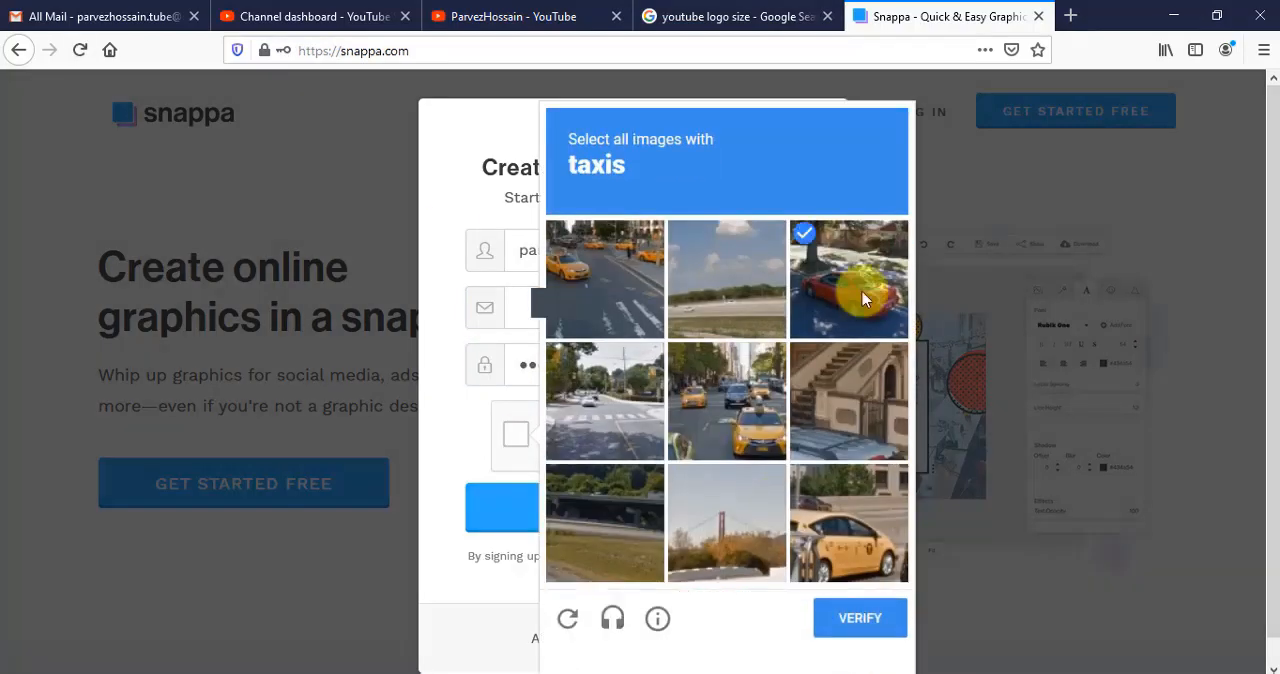
left_click(857, 614)
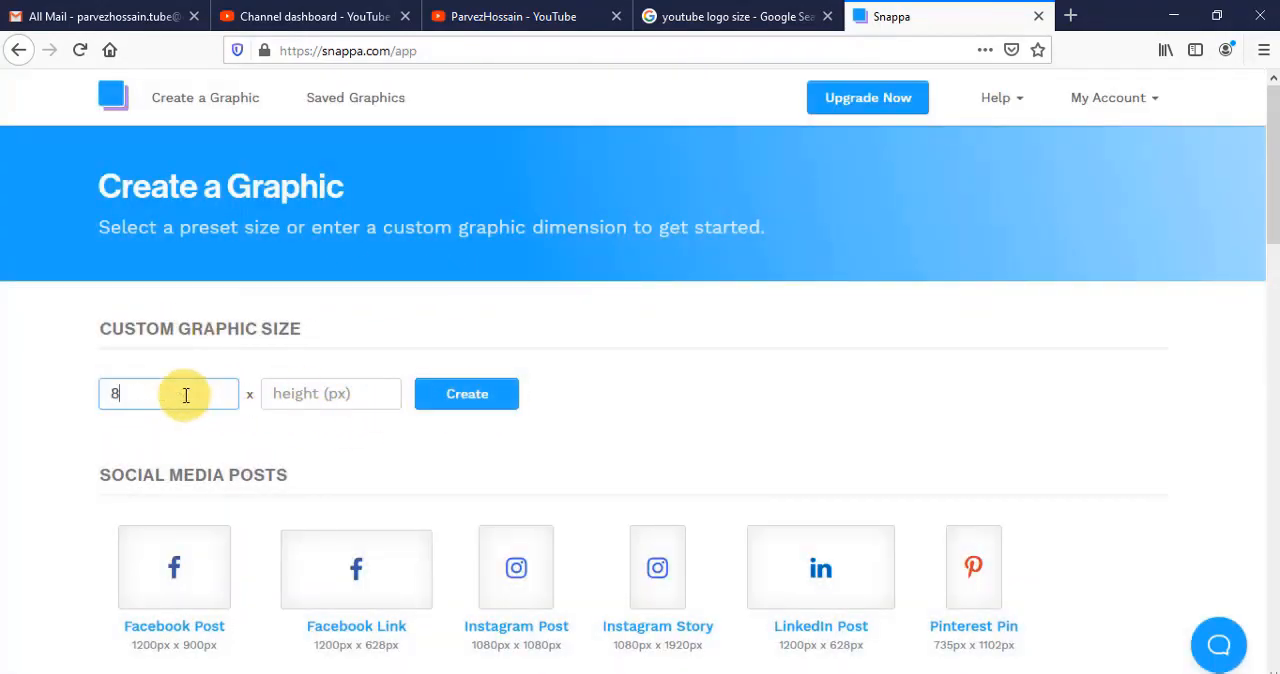
- Create a custom graphic of 800 by 800 px
left_click(347, 406)
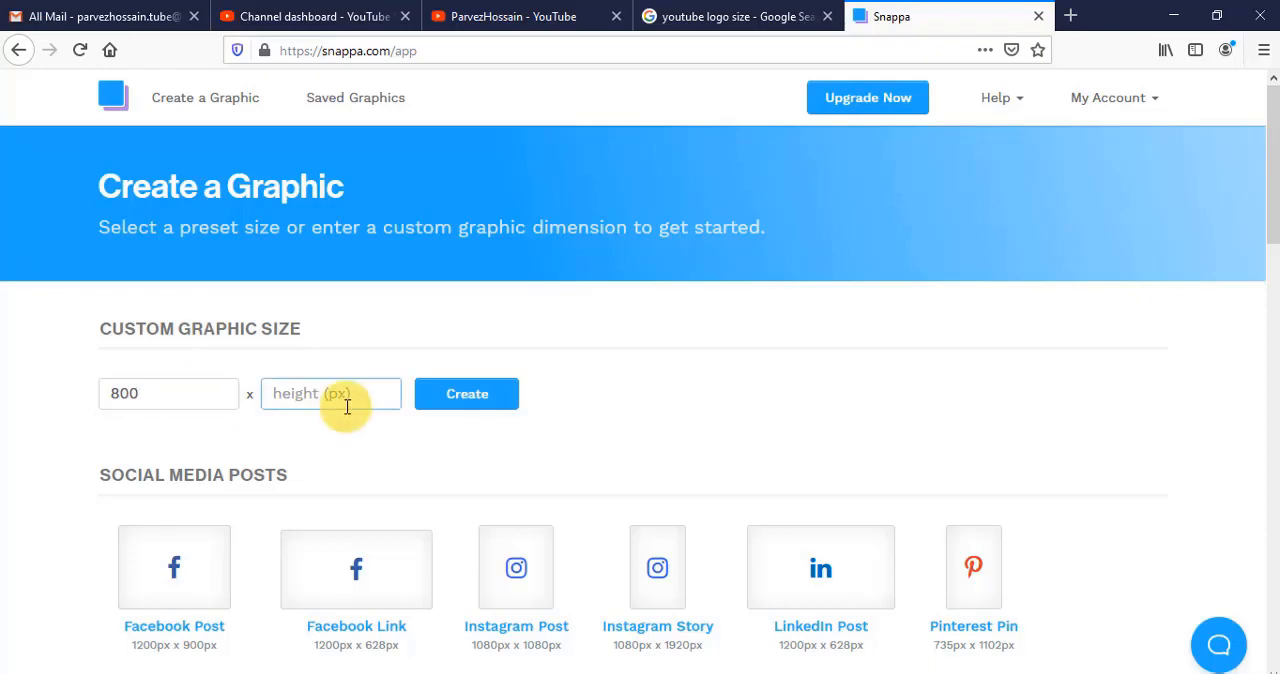
left_click(488, 402)
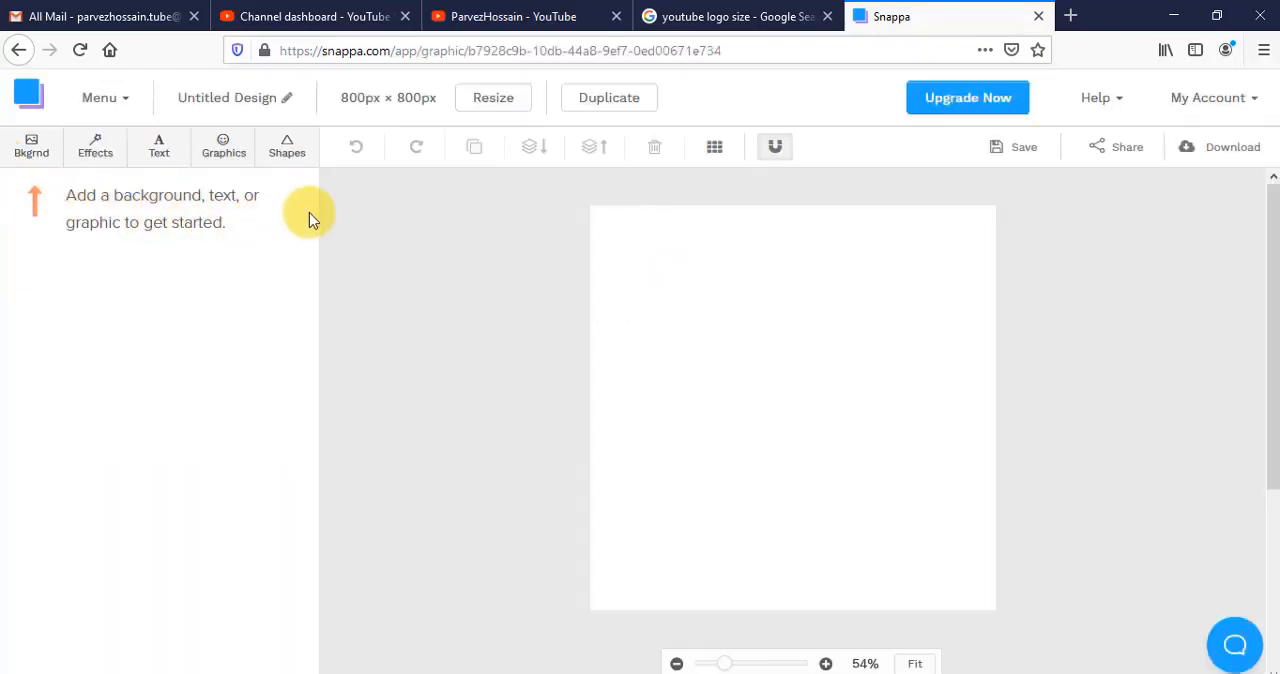
- Look over the shapes, graphics, effects, background and text options available for the blank design
left_click(277, 163)
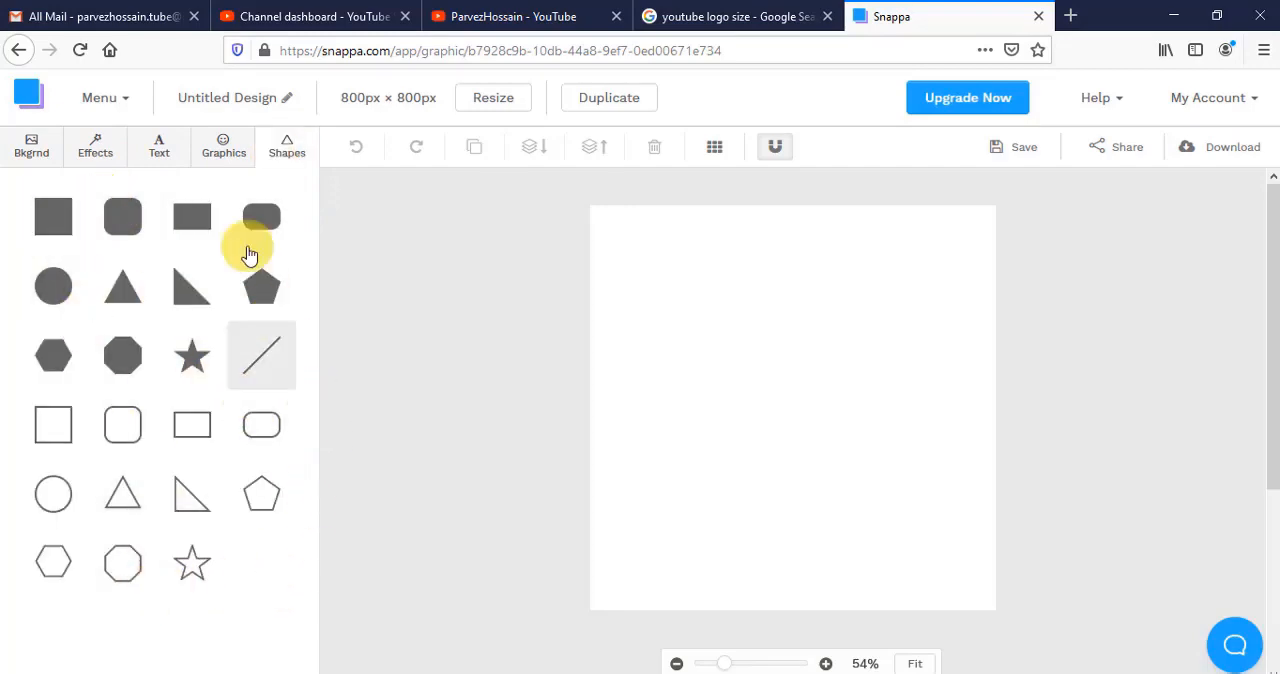
left_click(224, 150)
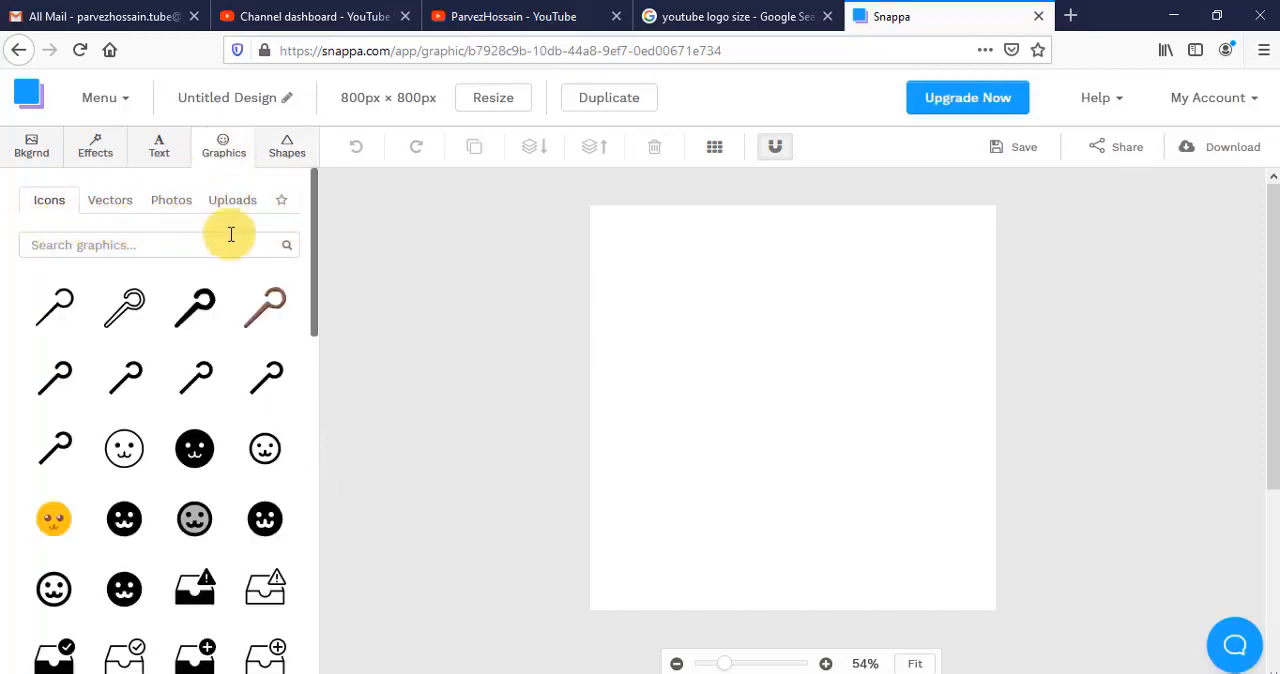
left_click(158, 150)
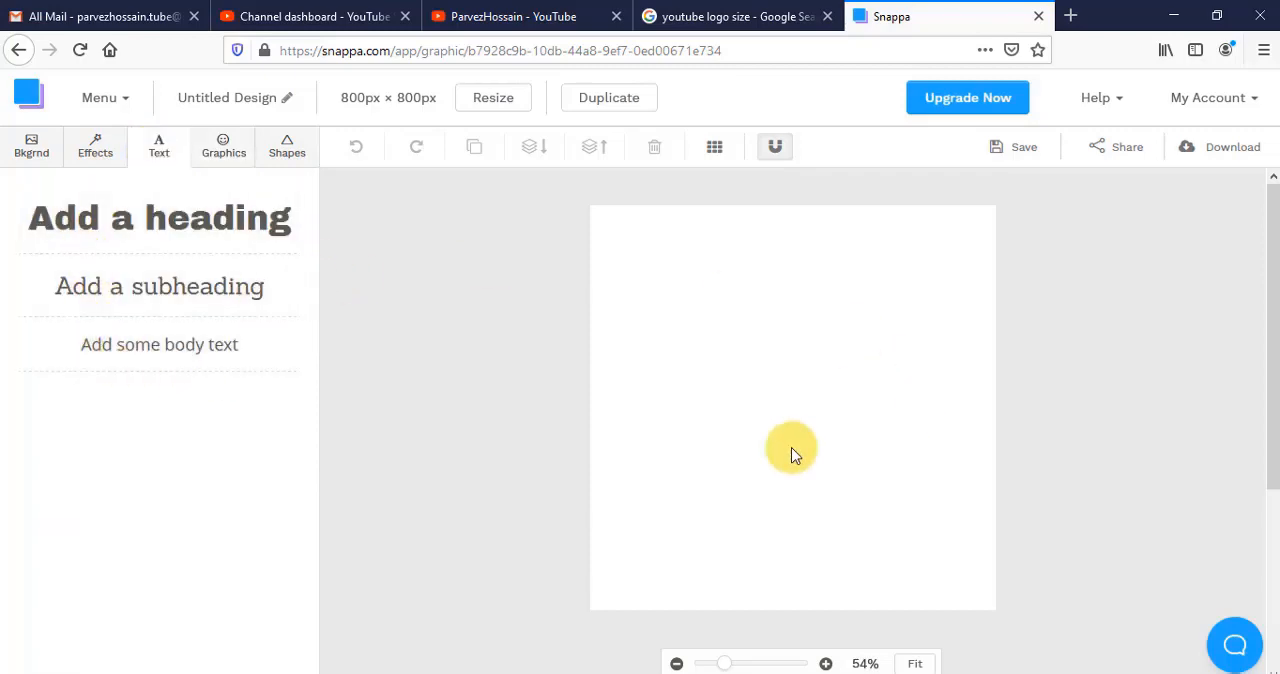
left_click(87, 163)
left_click(29, 155)
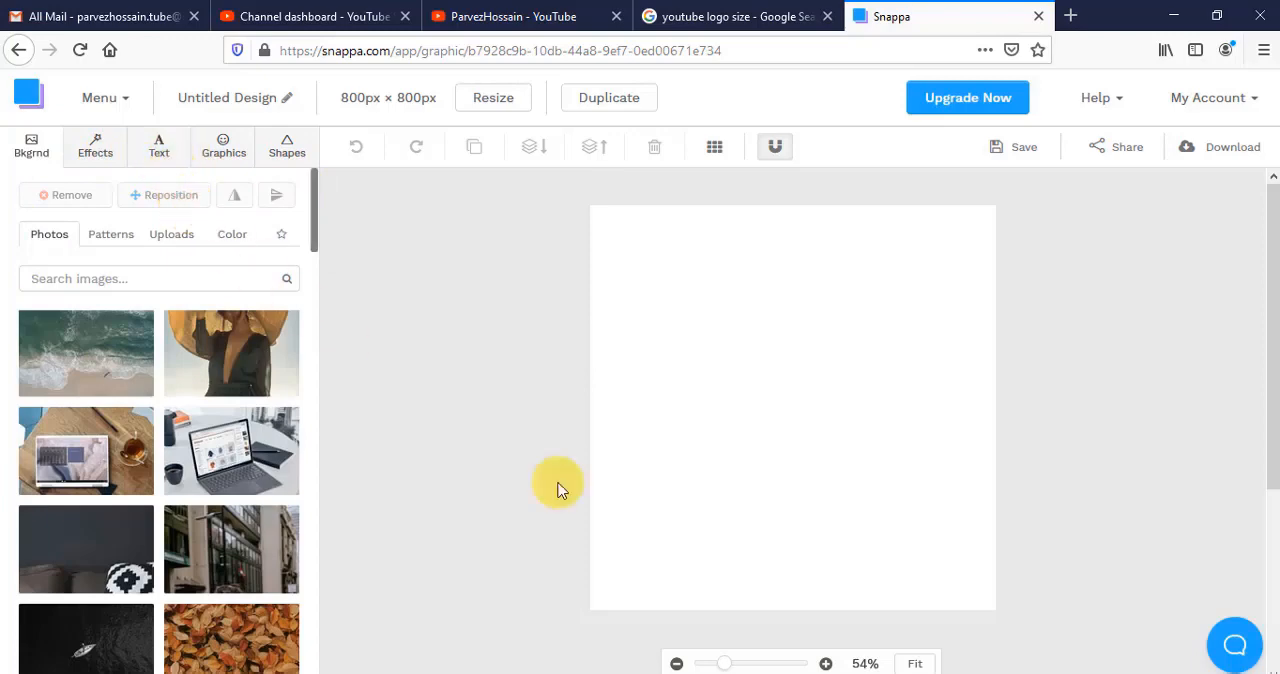
left_click(159, 148)
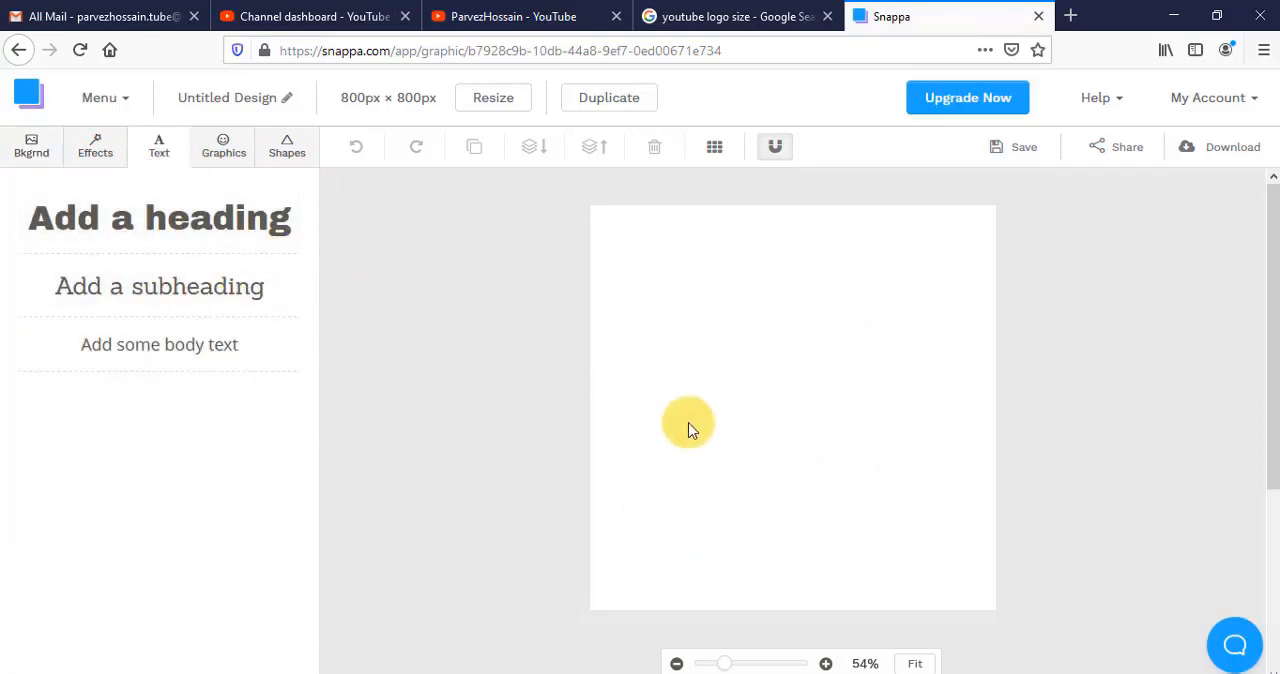
- Show the canvas grid, add a solid hexagon and place it in the upper middle of the canvas
left_click(714, 147)
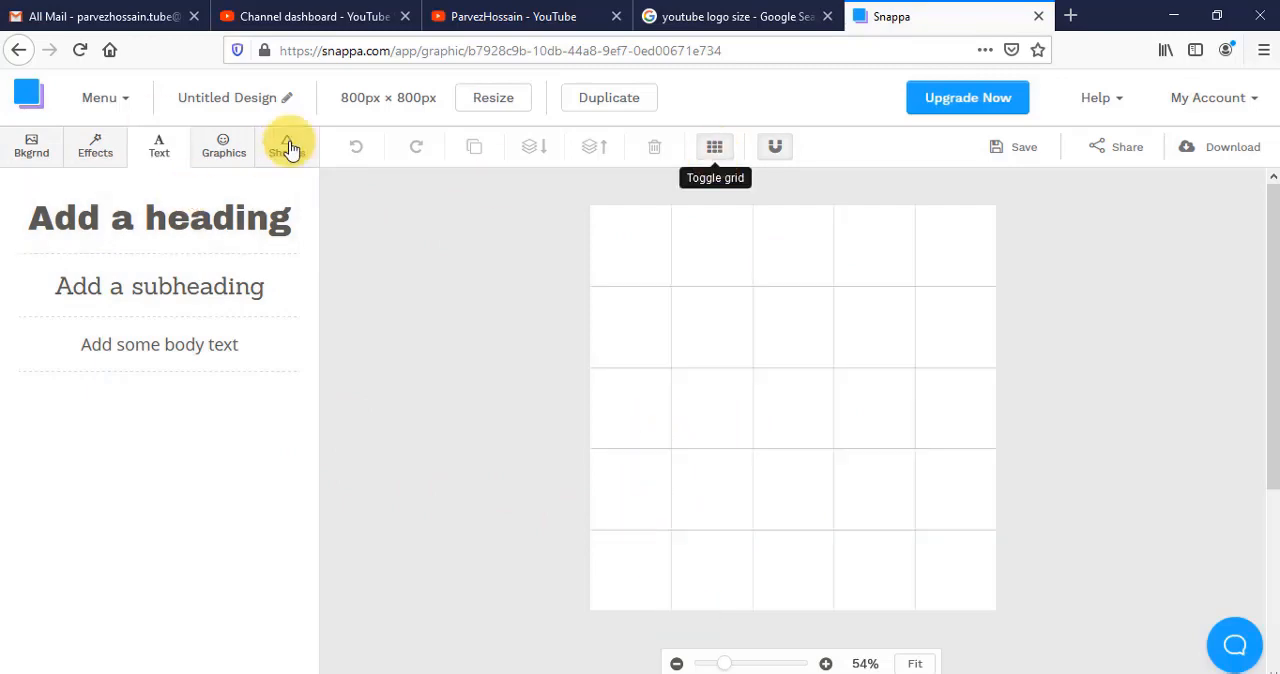
left_click(286, 148)
left_click(126, 363)
left_click_drag(812, 386, 820, 385)
left_click_drag(908, 258, 891, 270)
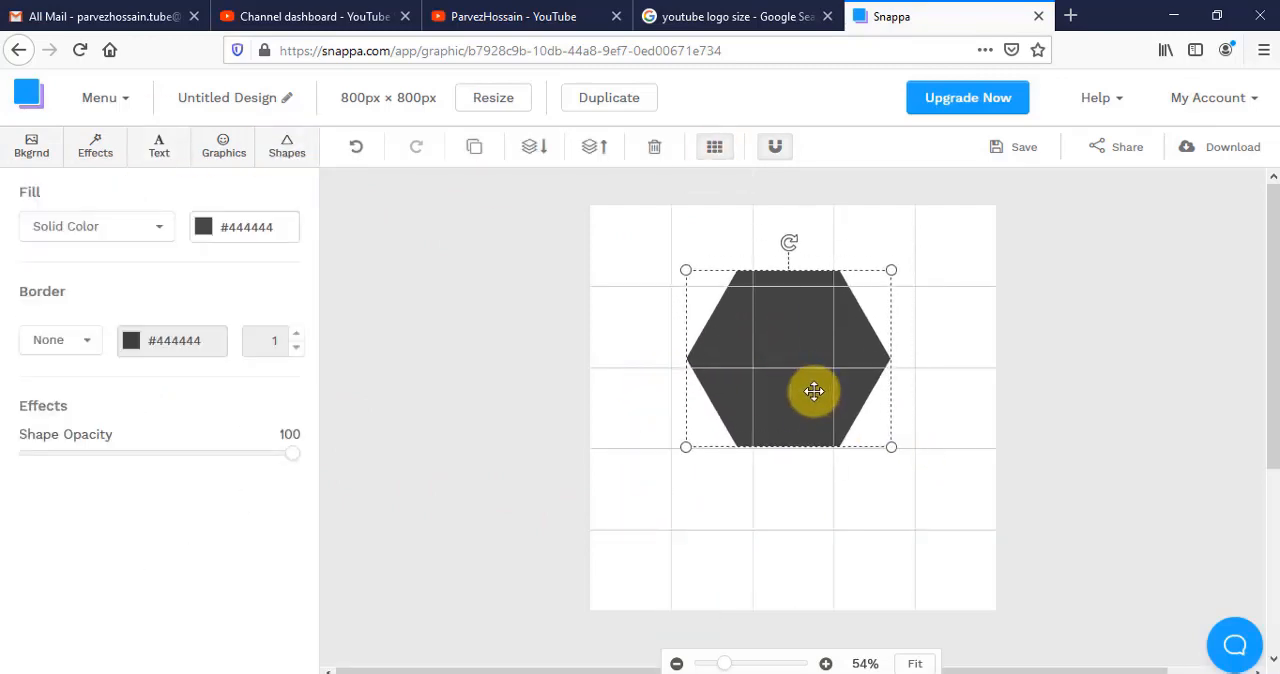
left_click_drag(814, 391, 819, 393)
- Set the hexagon's solid fill to yellow #ffee00
left_click(240, 227)
left_click(248, 377)
left_click(330, 286)
left_click_drag(304, 360, 359, 313)
mouse_move(367, 431)
left_mouse_down()
mouse_move(371, 442)
mouse_move(370, 431)
left_mouse_up()
left_click(482, 385)
- Add a subheading with the letter "p" over the hexagon and enlarge it to font size 200
left_click(159, 147)
left_click(150, 325)
left_click_drag(679, 409, 768, 360)
left_click(290, 266)
left_click_drag(774, 412, 744, 415)
left_click(767, 446)
left_click_drag(743, 398, 681, 398)
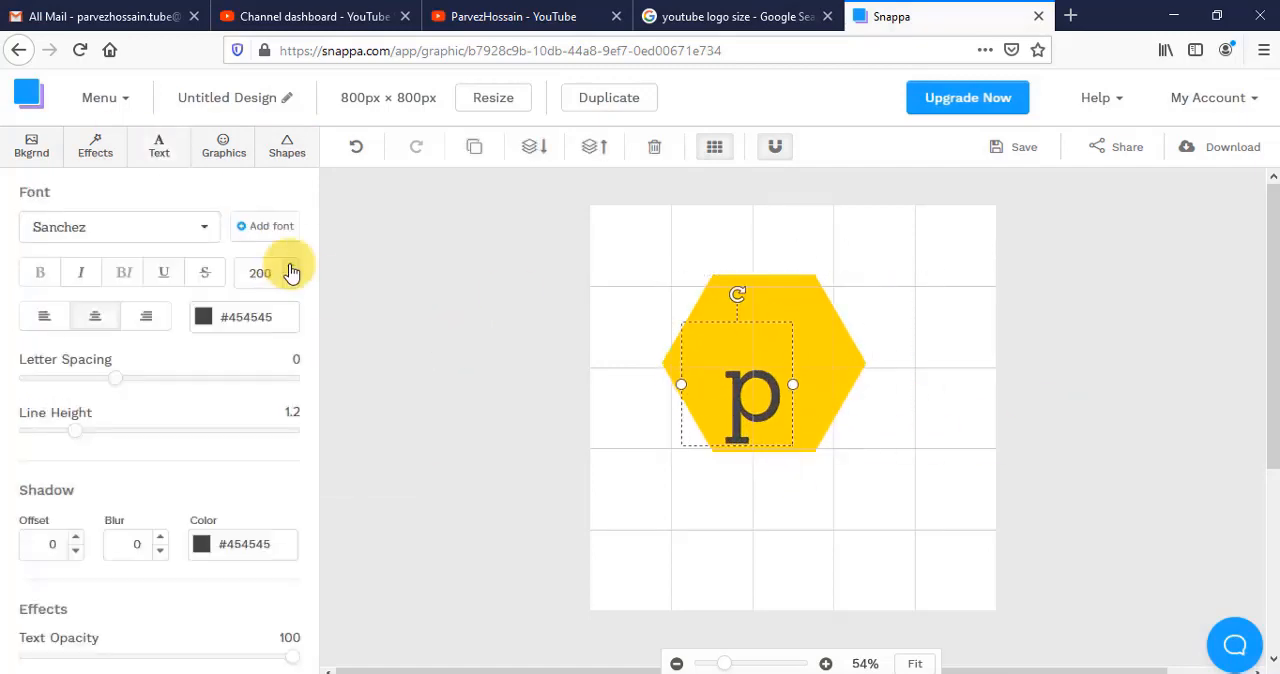
- Set the font of the letter "p" to Carter One
left_click(115, 227)
scroll(70, 325, "up", 3)
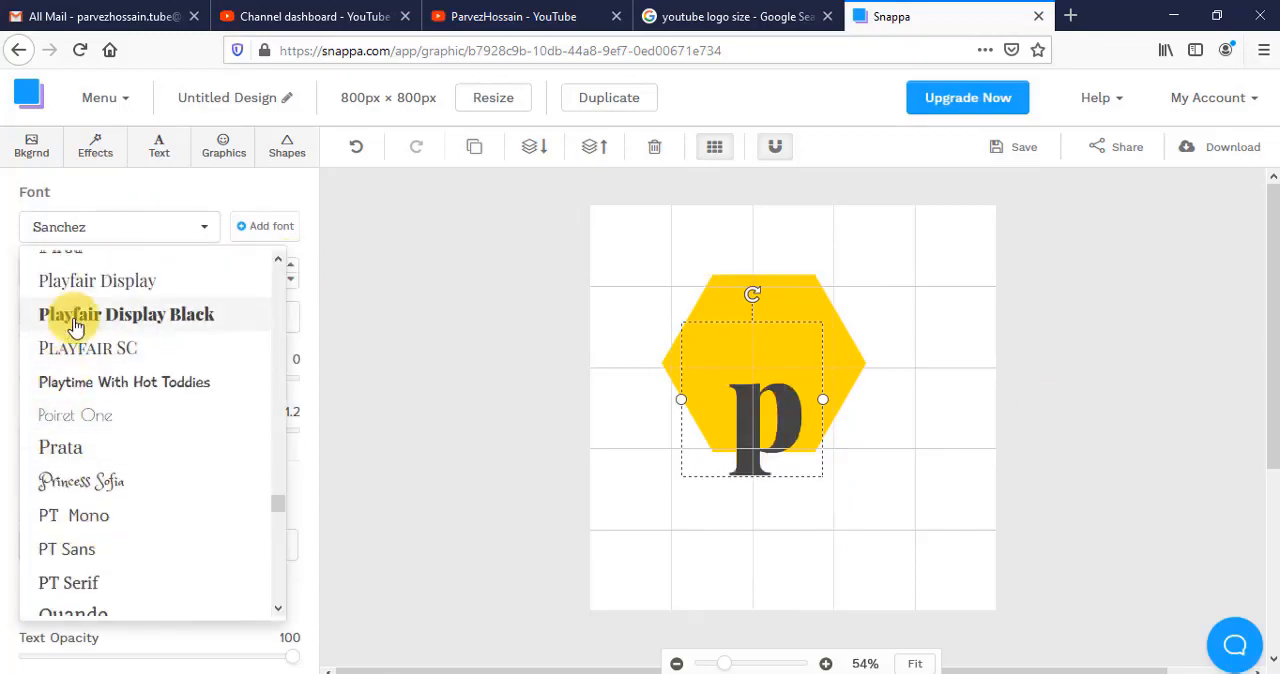
scroll(75, 326, "up", 15)
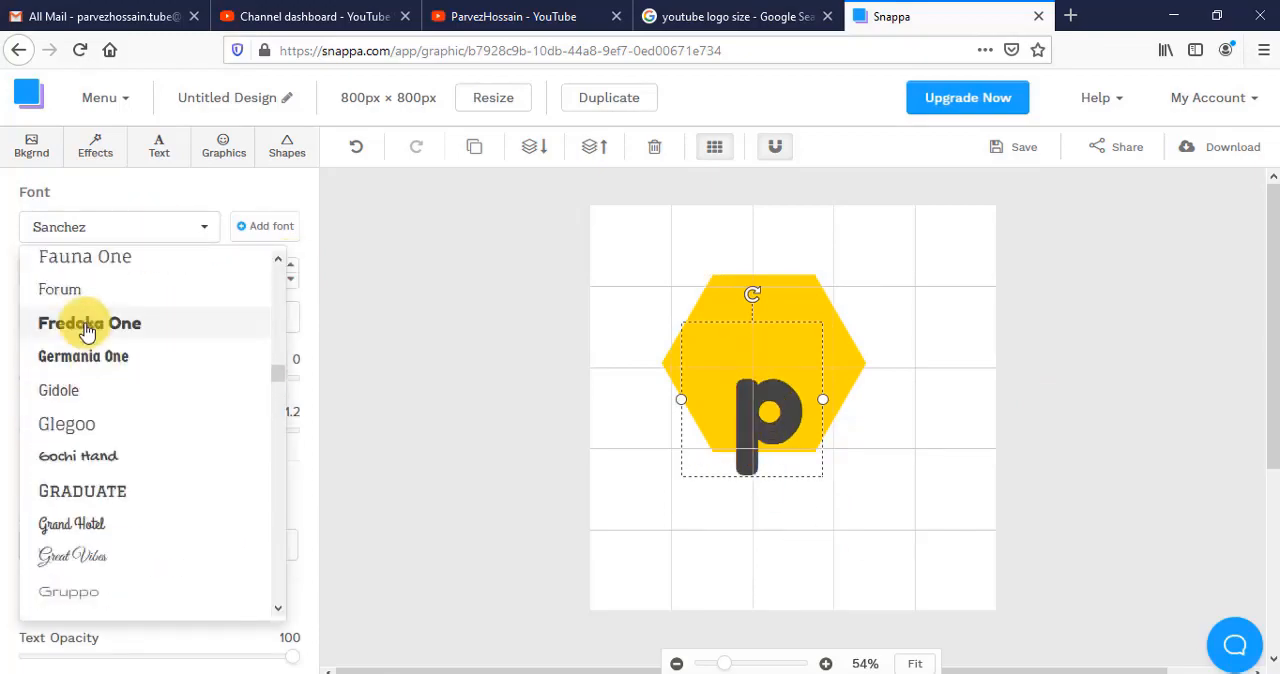
scroll(88, 330, "up", 10)
left_click(78, 362)
- Duplicate the letter into an "h" and arrange both as blue #0000ff letters on the hexagon
left_click_drag(754, 423, 806, 384)
left_click(474, 146)
left_click(720, 311)
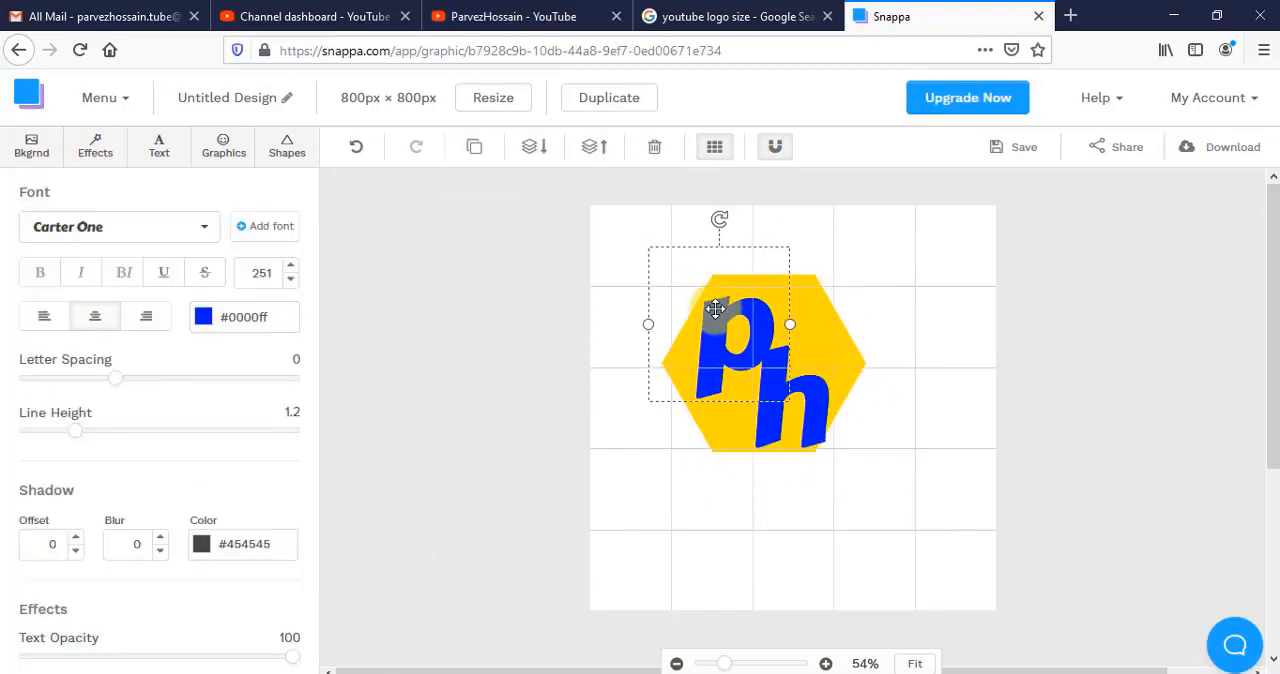
- Shrink the hexagon slightly and place the letters "p" and "h" side by side on it at font size 220
left_click_drag(813, 283, 845, 286)
left_click_drag(898, 454, 878, 437)
mouse_move(841, 383)
left_mouse_down()
mouse_move(837, 369)
mouse_move(841, 391)
left_mouse_up()
left_click_drag(832, 316, 835, 310)
mouse_move(743, 307)
left_mouse_down()
mouse_move(767, 300)
mouse_move(752, 295)
left_mouse_up()
left_click(983, 374)
left_click_drag(794, 396, 824, 350)
left_click_drag(746, 302, 738, 325)
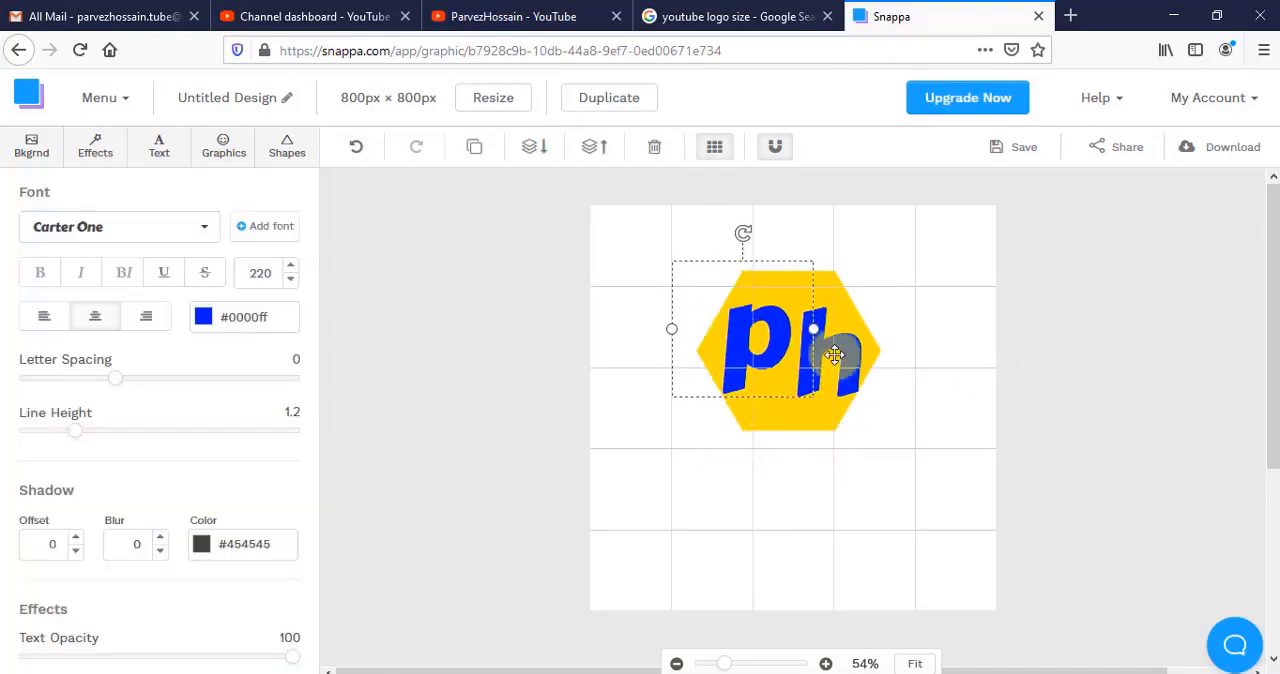
- Add a thick brush-stroke vector and enlarge it into a wide banner below the hexagon
left_click(223, 147)
left_click(108, 203)
scroll(187, 462, "down", 15)
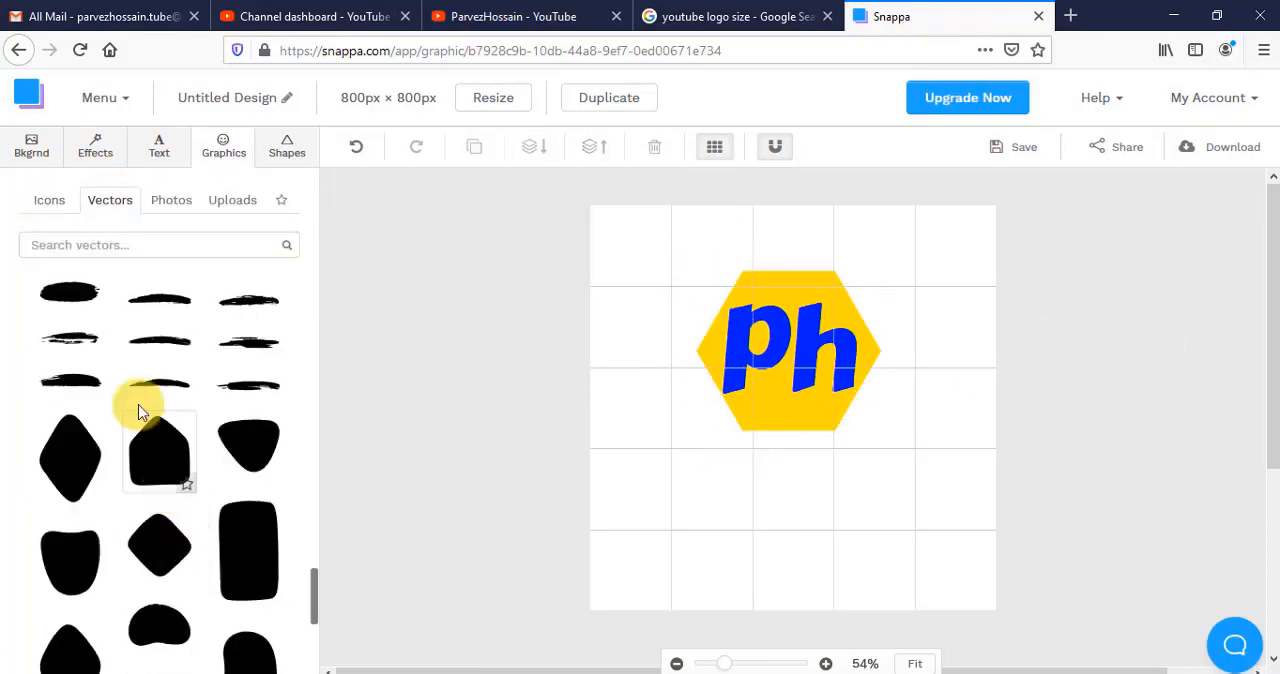
scroll(212, 432, "down", 10)
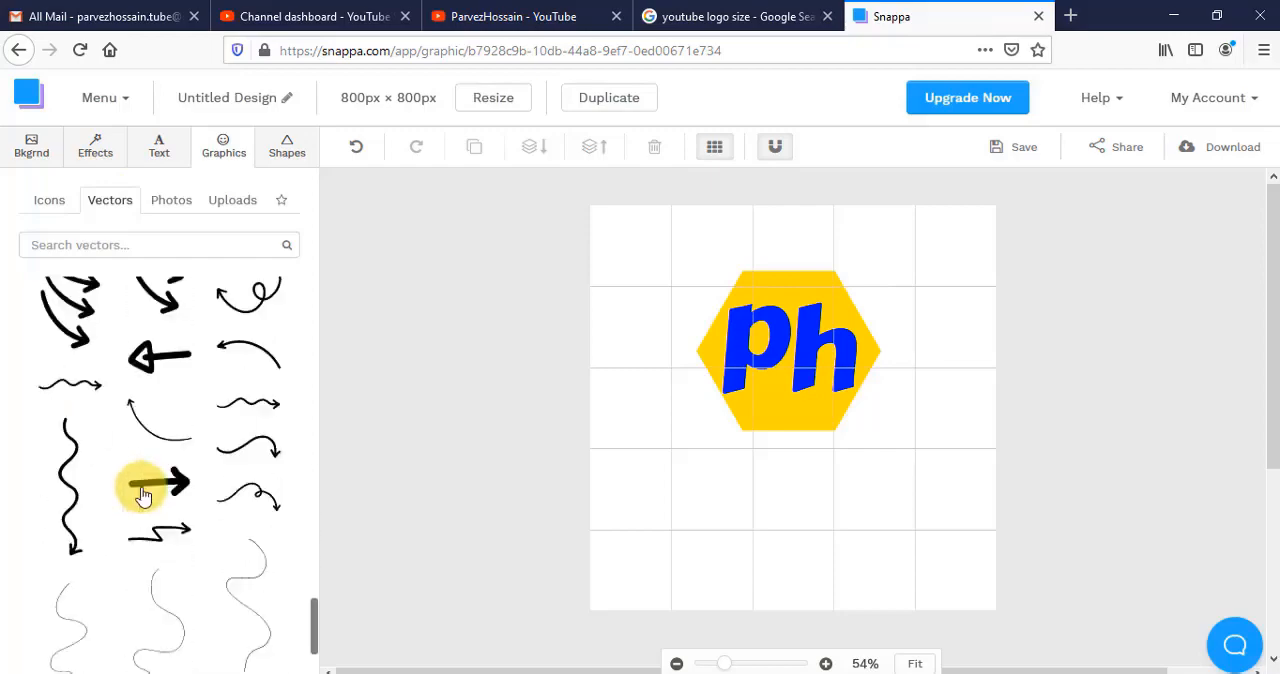
scroll(100, 405, "up", 1)
left_click(248, 434)
left_click_drag(792, 408, 792, 472)
left_click_drag(714, 448, 551, 387)
left_click_drag(639, 446, 714, 491)
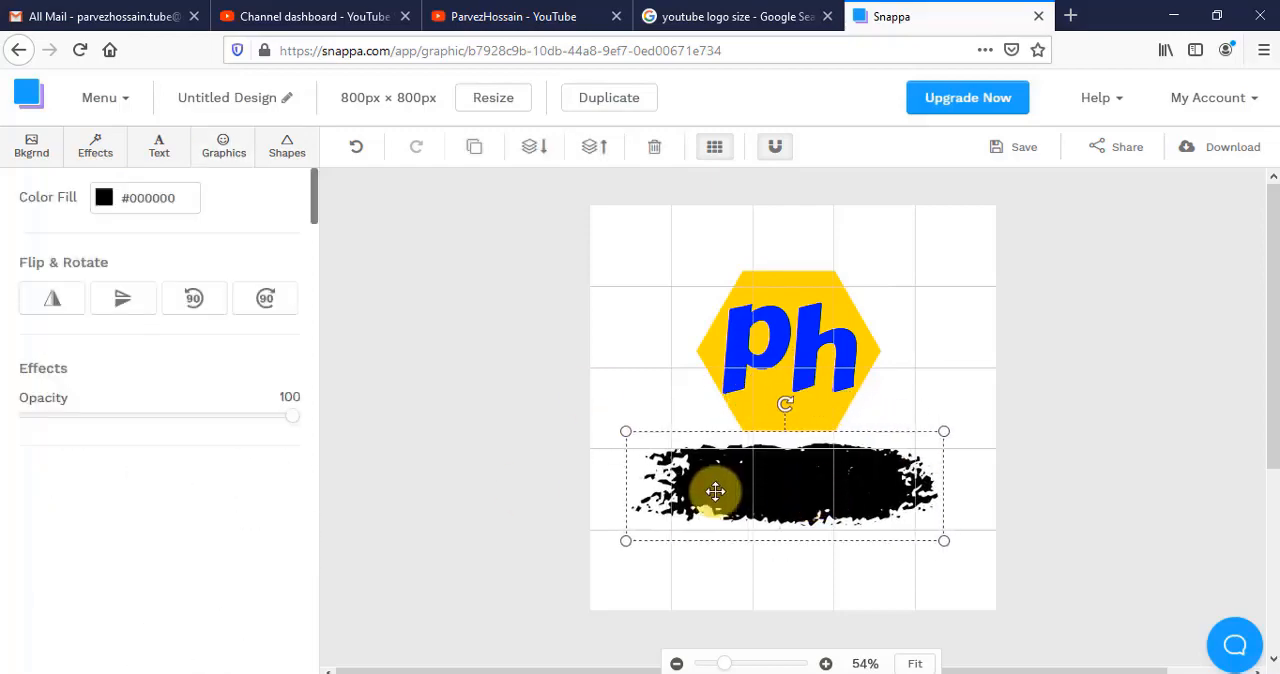
- Set the brush stroke's colour to yellow #fff70f and move the letter "h" slightly down
left_click(104, 198)
left_click(270, 401)
left_click(252, 285)
left_click(812, 350)
left_click(776, 484)
left_click_drag(822, 348, 819, 365)
- Set the hexagon's fill to a light greyish pink
left_click(714, 350)
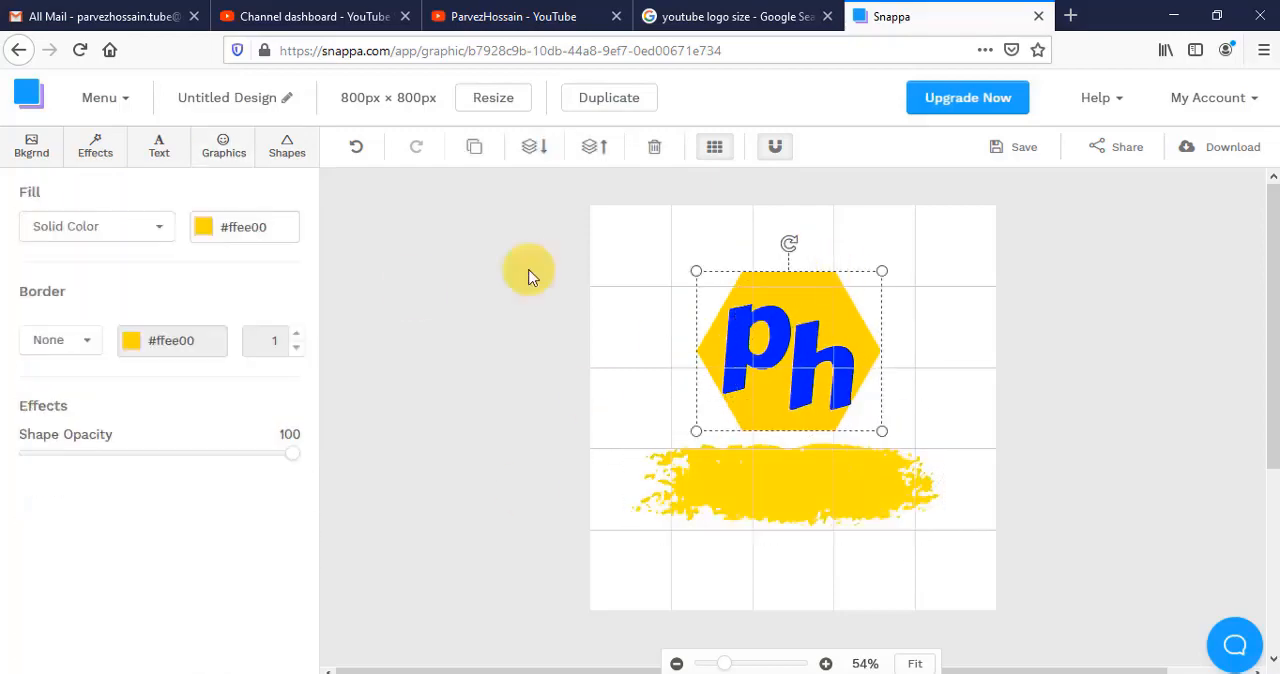
left_click(204, 227)
left_click(369, 401)
left_click(370, 446)
left_click(220, 329)
left_click(797, 286)
- Slightly enlarge the brush stroke and add the channel name as text, sized and centred on it
left_click(795, 486)
left_click_drag(628, 433, 624, 429)
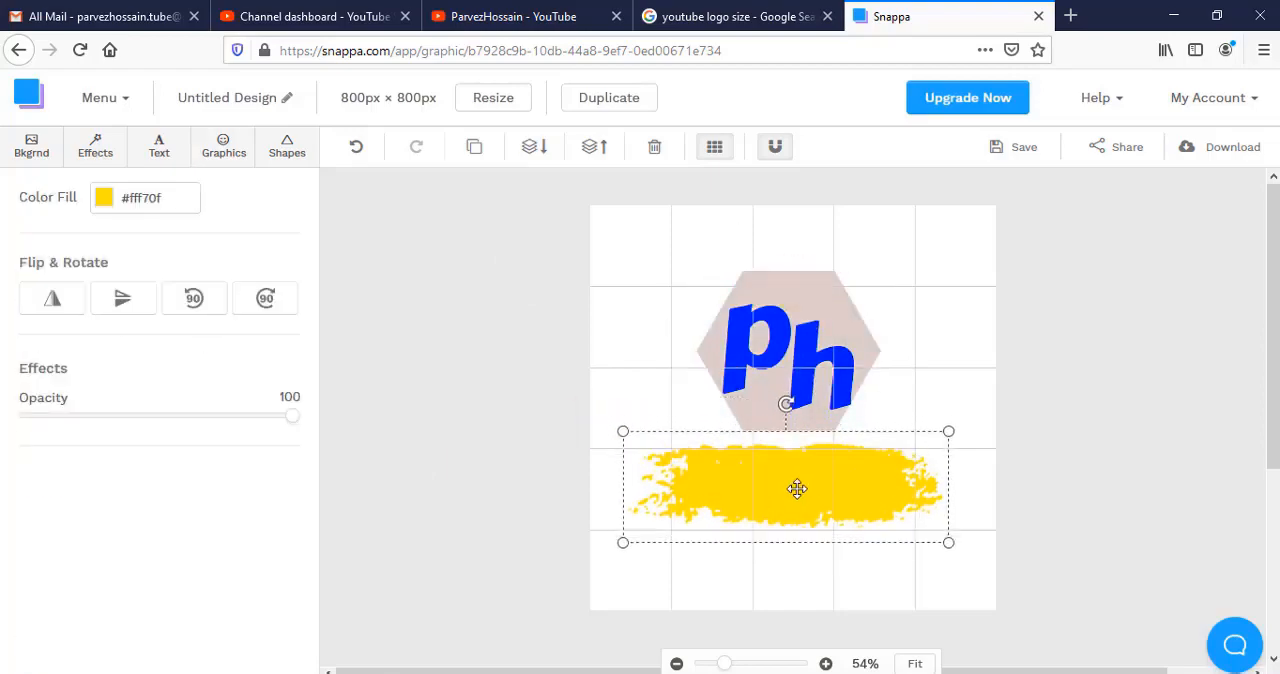
left_click(159, 147)
left_click(158, 240)
left_click_drag(771, 421, 764, 485)
type("ParvezHossain")
left_click(290, 265)
left_click(290, 265)
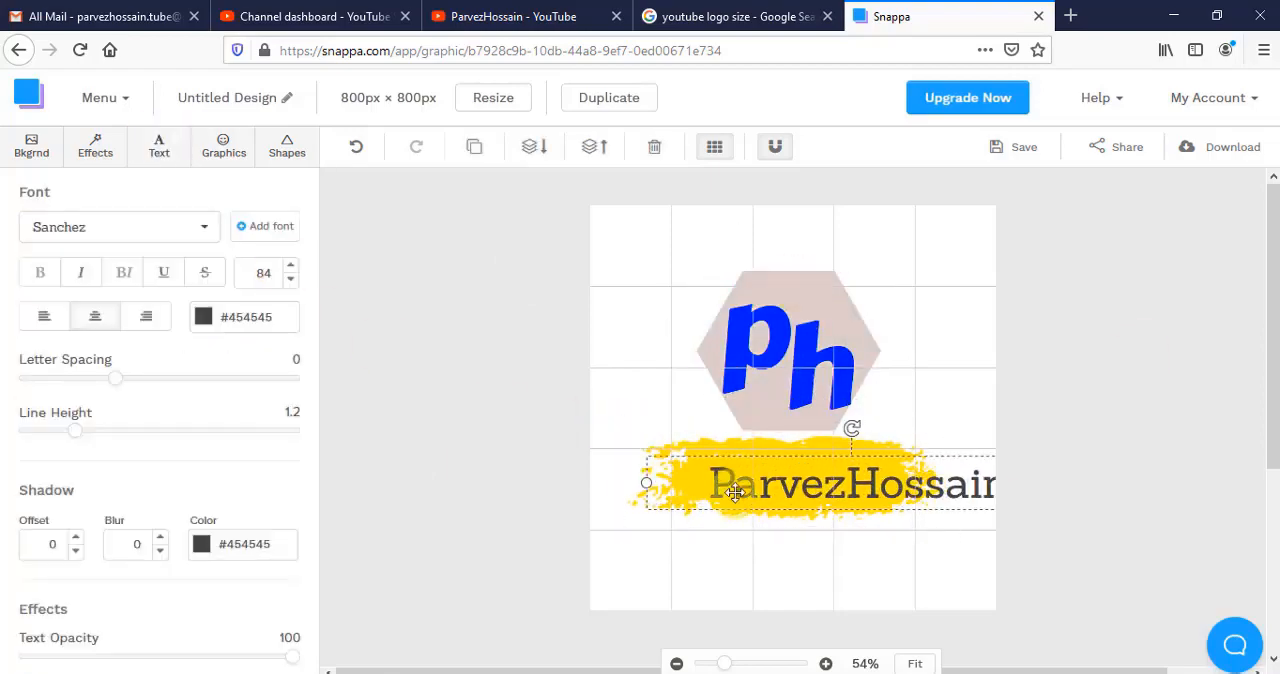
left_click(290, 279)
left_click_drag(855, 480, 795, 480)
- Set the text colour of the channel name to black
left_click(204, 317)
left_click(359, 543)
left_click(371, 449)
- Try a different text colour on the letter "h"
left_click(764, 322)
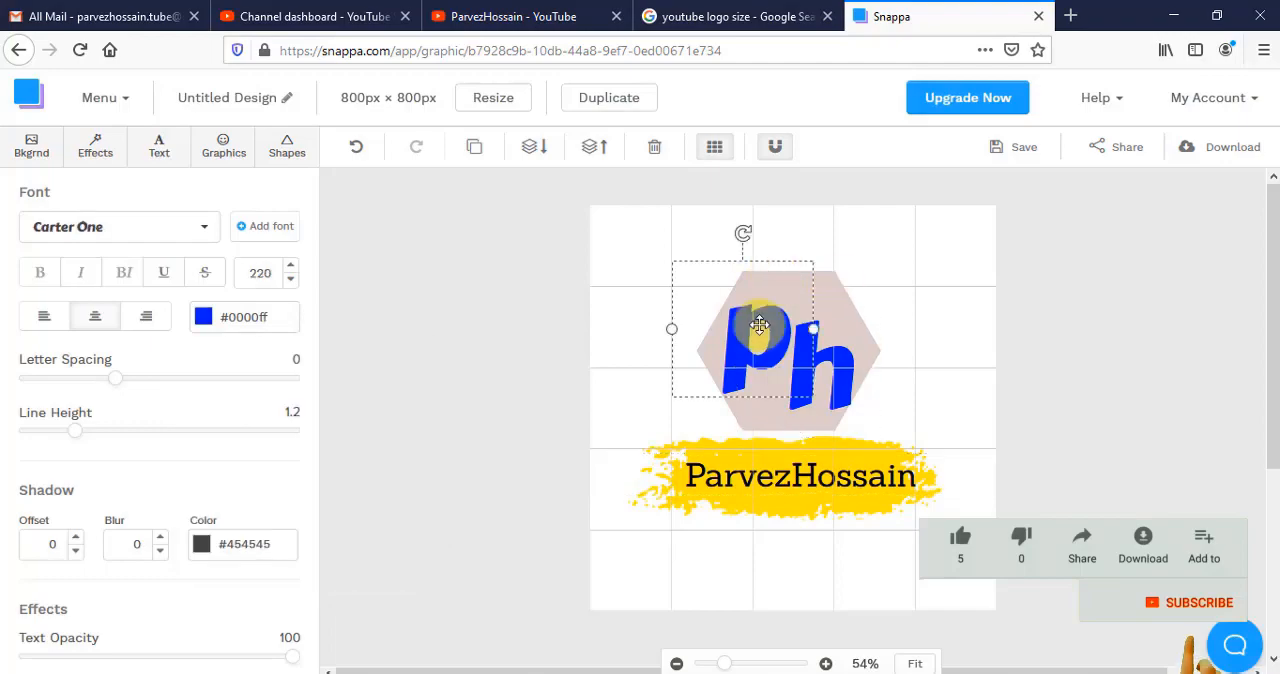
left_click(822, 365)
left_click(204, 317)
left_click(220, 403)
- Set the hexagon's fill to black
left_click(760, 286)
left_click(204, 227)
left_click(351, 453)
- Set the letter "h" to yellow and select the letter "p"
left_click(822, 368)
left_click(204, 317)
left_click(370, 521)
left_click(348, 405)
left_click(757, 335)
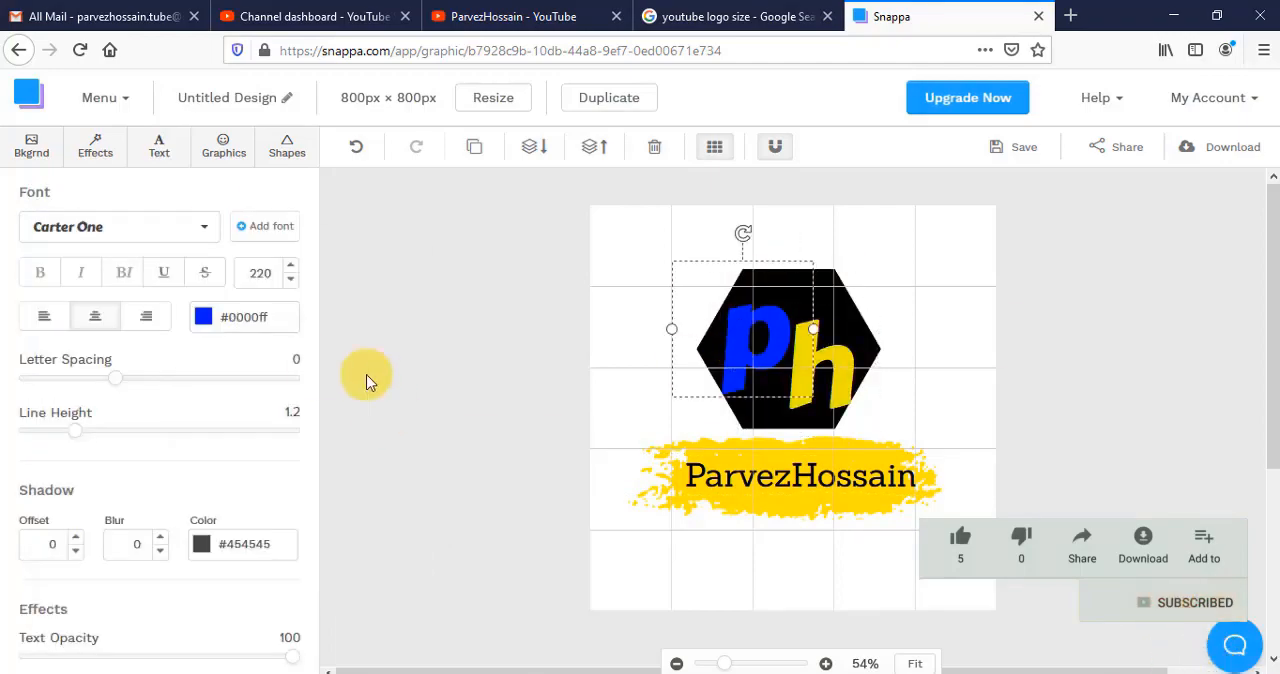
- Set the text colour of the letter "p" to yellow
left_click(204, 317)
left_click(371, 522)
left_click_drag(822, 370, 822, 351)
- Change the font of the letters "p" and "h" to Faster One
left_click(725, 327)
left_click(204, 227)
left_click(110, 440)
left_click(837, 352)
left_click(204, 227)
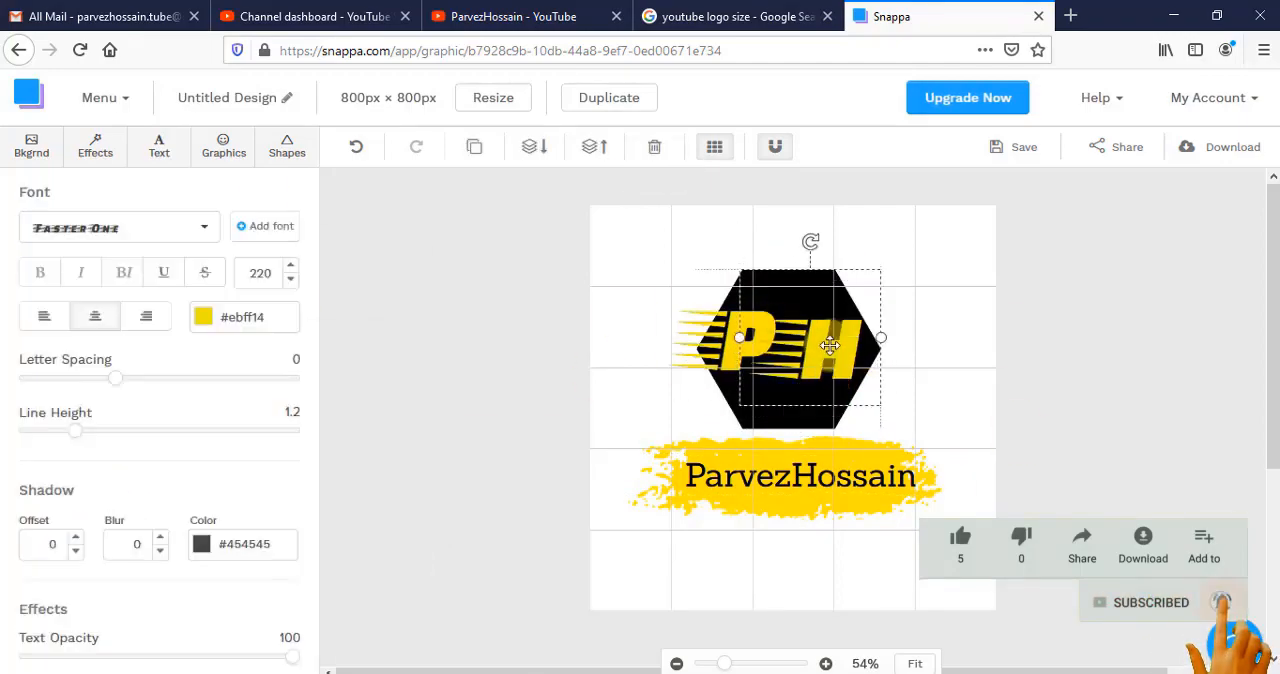
- Enlarge the two letters to size 230 and stagger them diagonally across the hexagon, with the "p" above the "h"
left_click(757, 345)
left_click(290, 265)
left_click(835, 357)
left_click_drag(719, 330, 729, 313)
left_click(1111, 366)
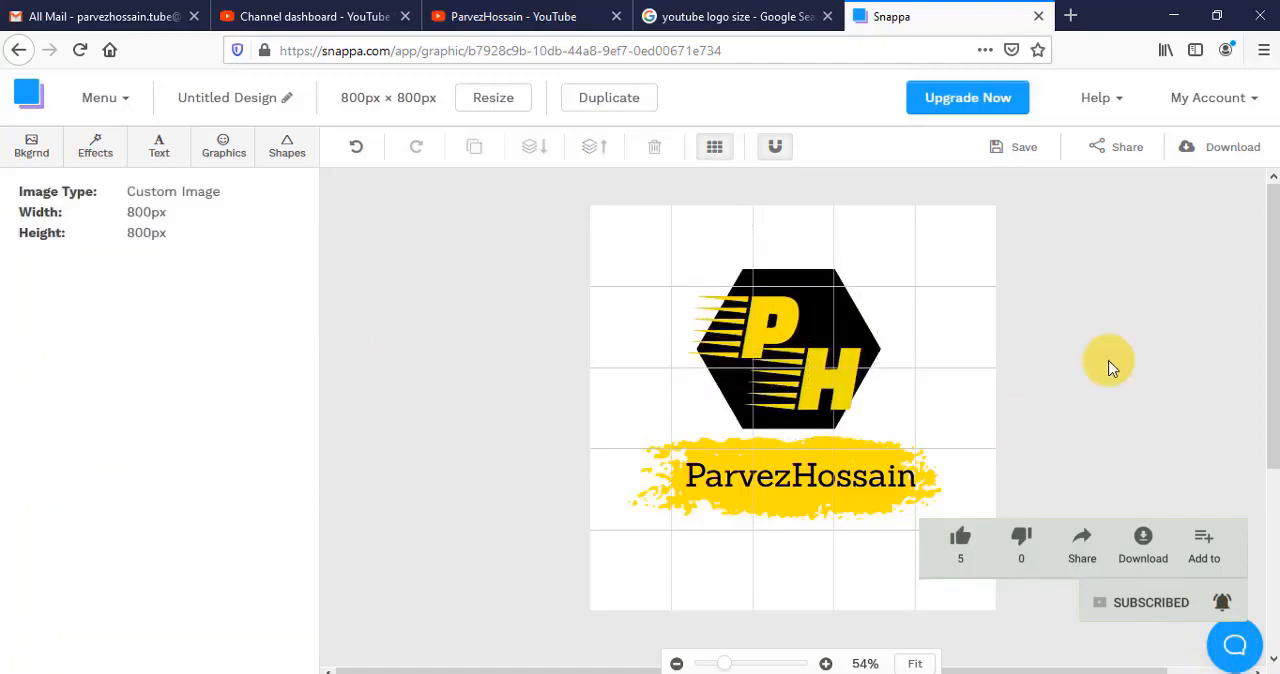
- Line up the two letters side by side on the hexagon and try the "p" in a lower position
left_click_drag(828, 377, 854, 360)
left_click(770, 327)
left_click(818, 385)
left_click(900, 412)
left_click_drag(766, 325, 757, 347)
left_click_drag(838, 355, 838, 349)
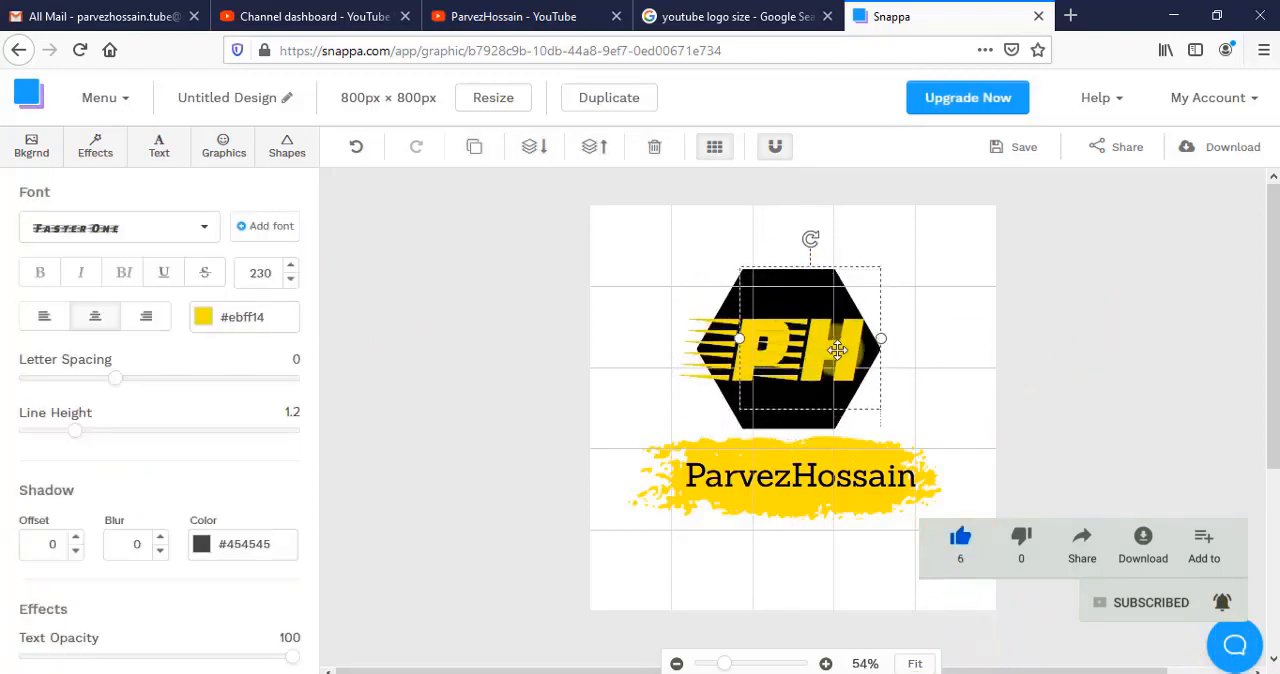
left_click_drag(716, 336, 752, 378)
left_click(1064, 305)
- Give the black hexagon a solid yellow border with colour #fff70a and width 10
left_click(844, 429)
left_click(780, 292)
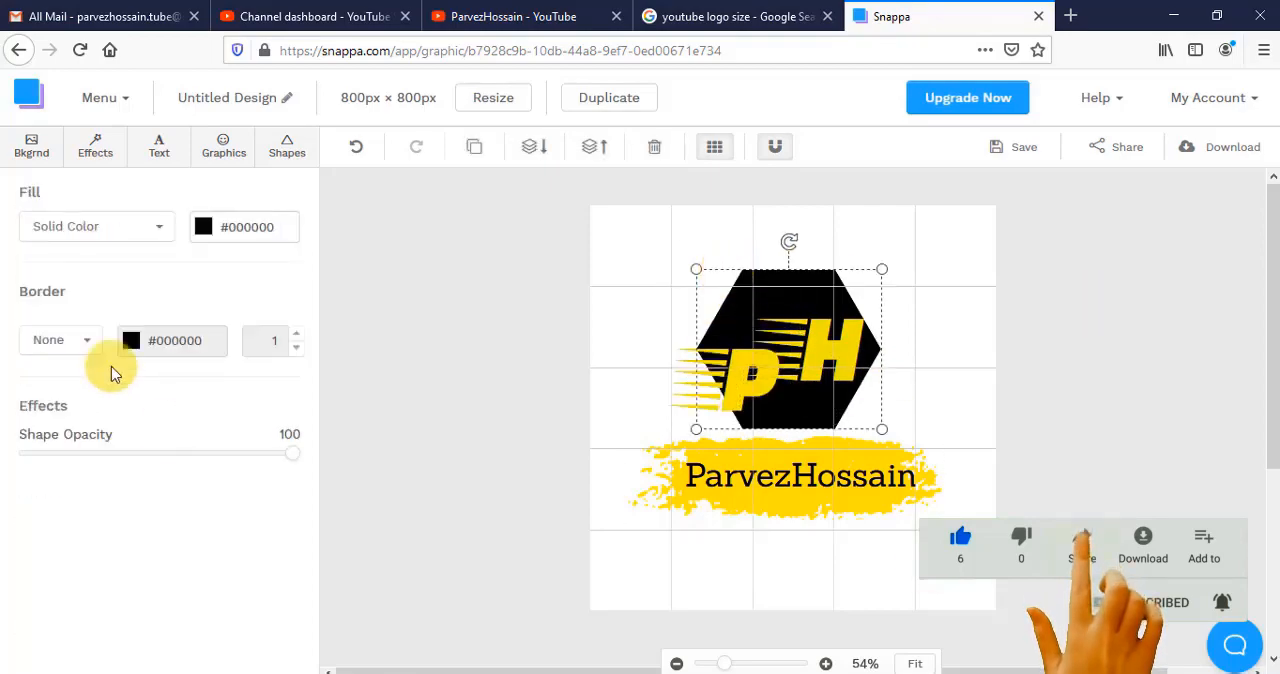
left_click(131, 341)
left_click(271, 471)
left_click(280, 428)
left_click(740, 285)
left_click(61, 341)
left_click(298, 337)
left_click(296, 348)
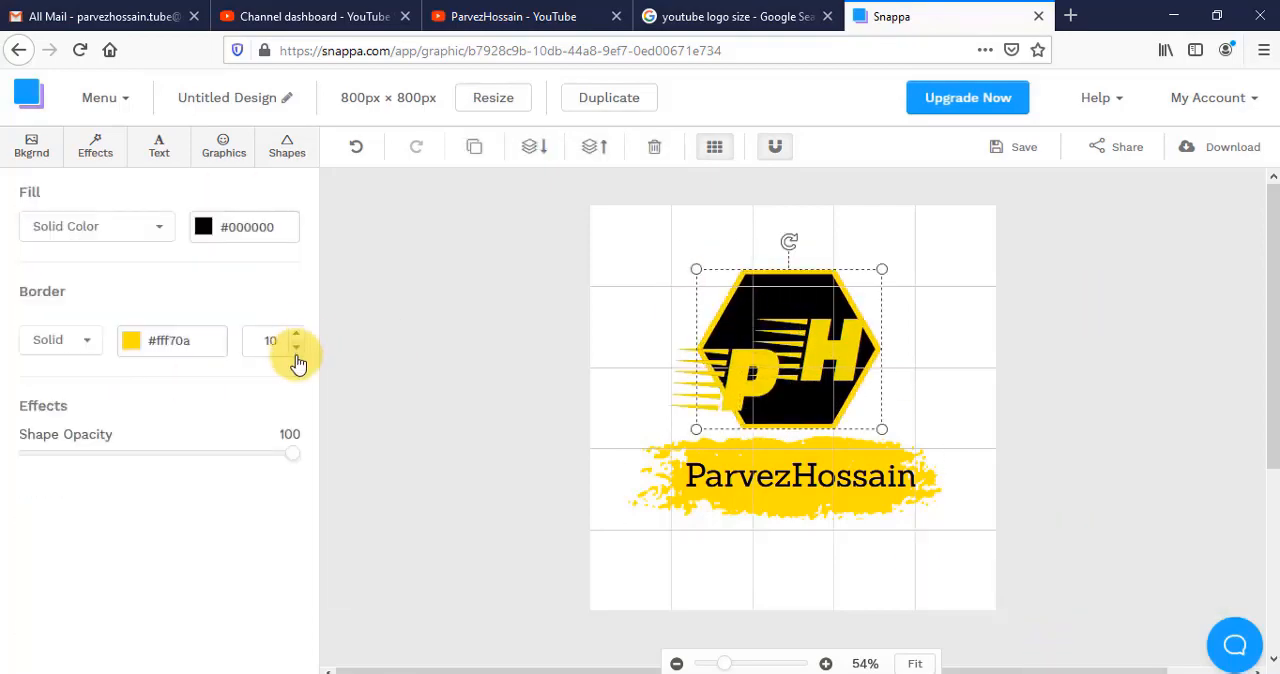
- Try a different border colour on the hexagon and undo the last change
left_click(131, 341)
left_click_drag(289, 503, 289, 543)
left_click(331, 368)
mouse_move(292, 453)
left_mouse_down()
mouse_move(240, 456)
mouse_move(298, 456)
left_mouse_up()
left_click(743, 357)
left_click(356, 147)
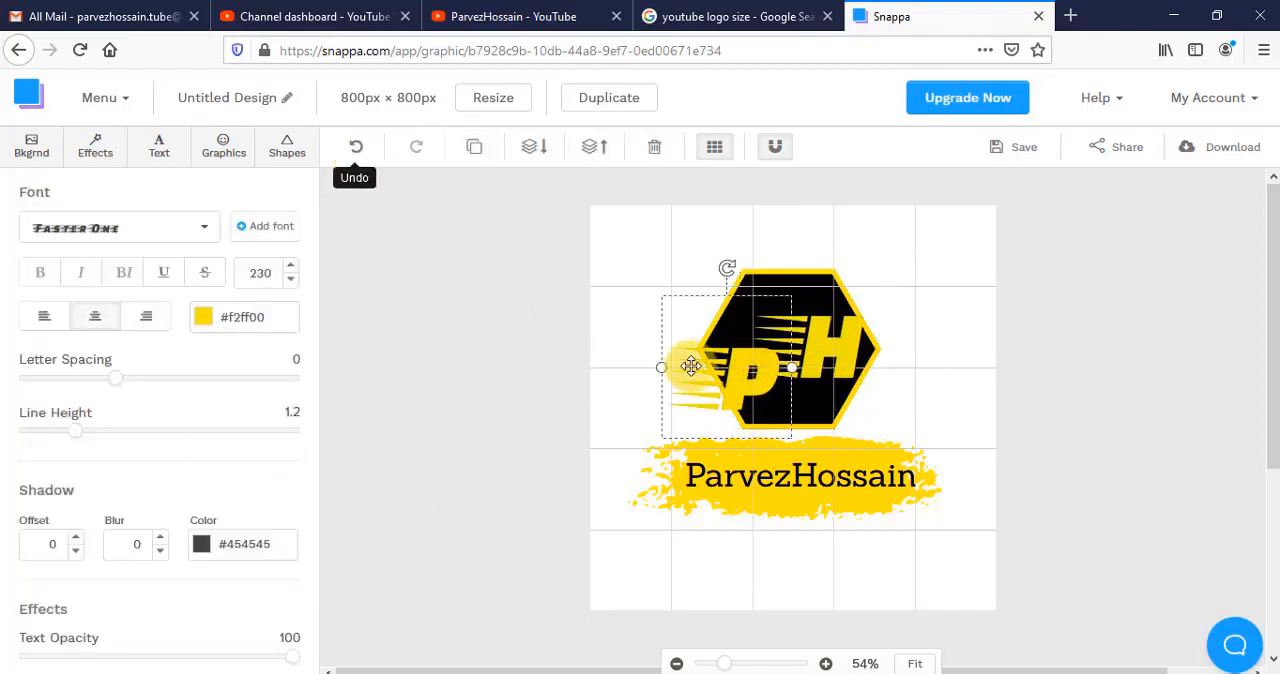
- Move the "p" up in line with the "h" and nudge the yellow brush stroke behind the channel name
left_click_drag(689, 366, 690, 335)
left_click(1102, 366)
left_click(711, 438)
left_click_drag(755, 466, 753, 465)
- Download the finished logo as a High-res PNG
left_click(1087, 352)
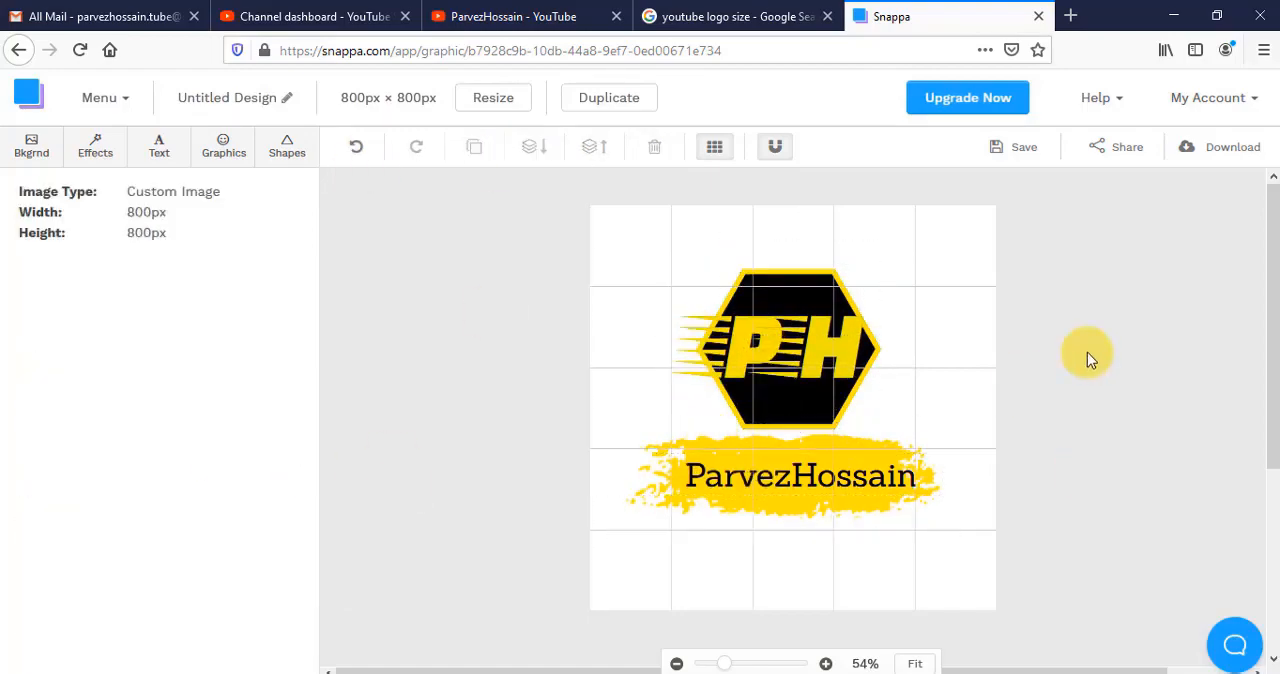
left_click(1213, 157)
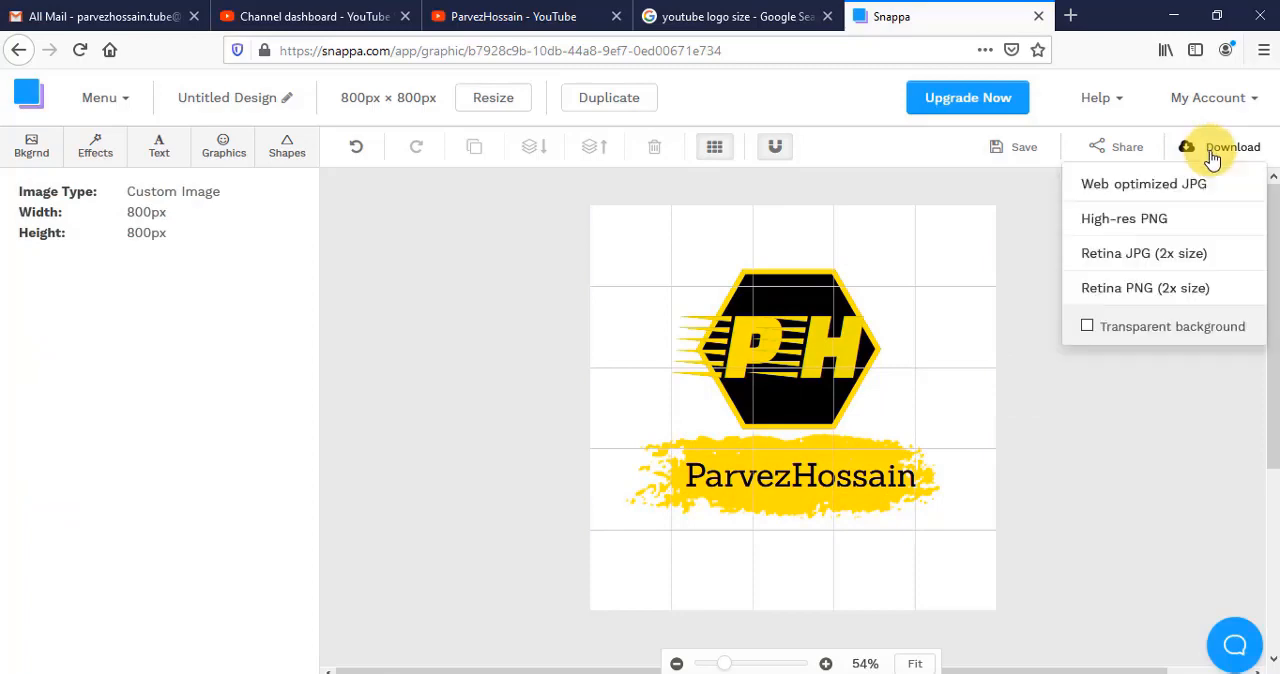
left_click(1179, 219)
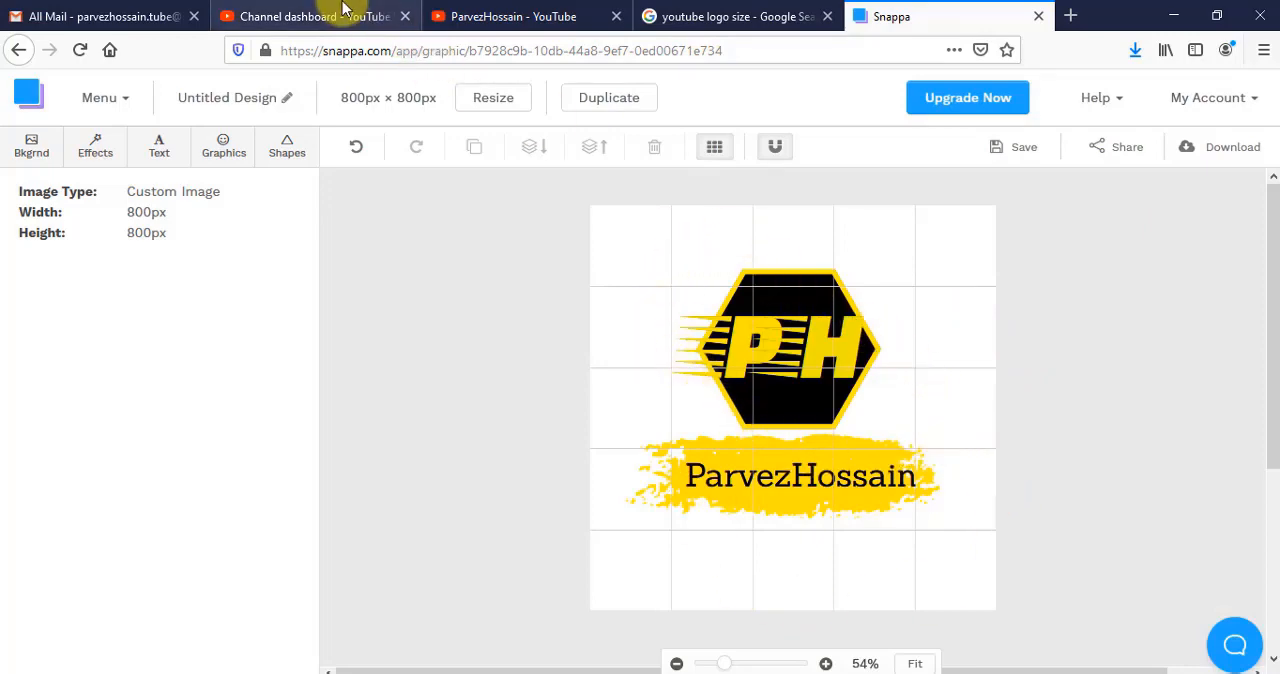
- Switch to YouTube Studio and check the video watermark requirements in the channel's Branding settings
left_click(335, 16)
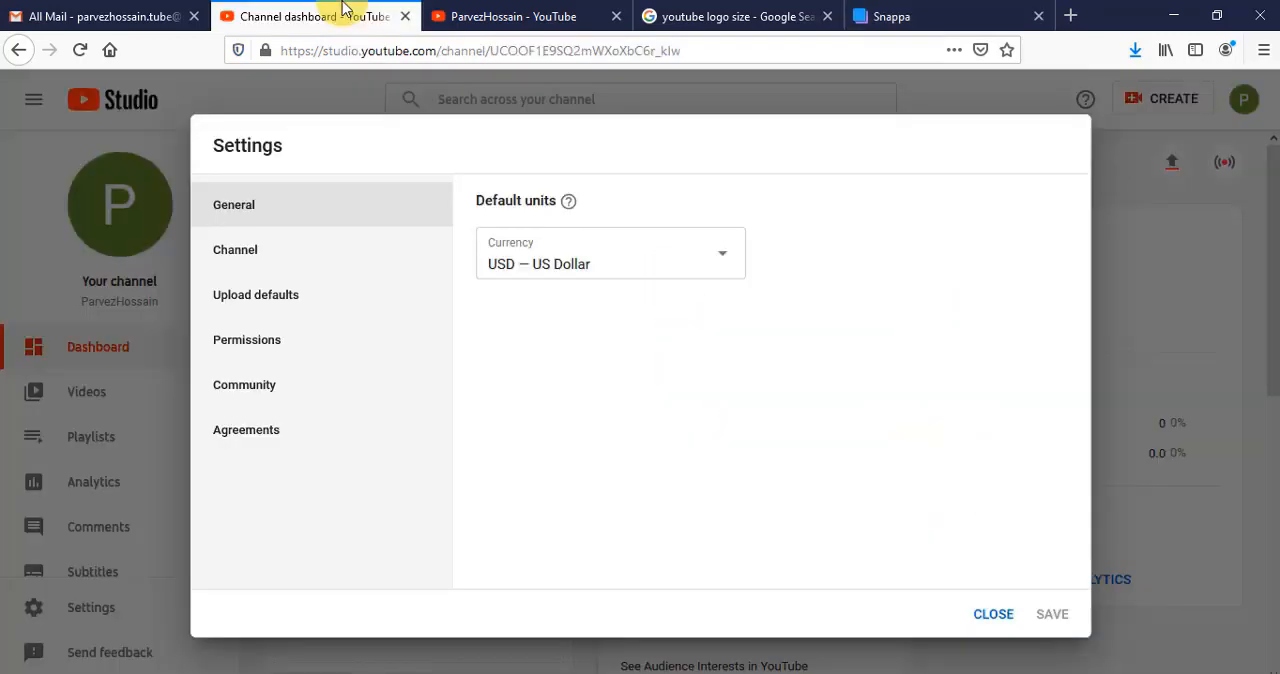
left_click(318, 270)
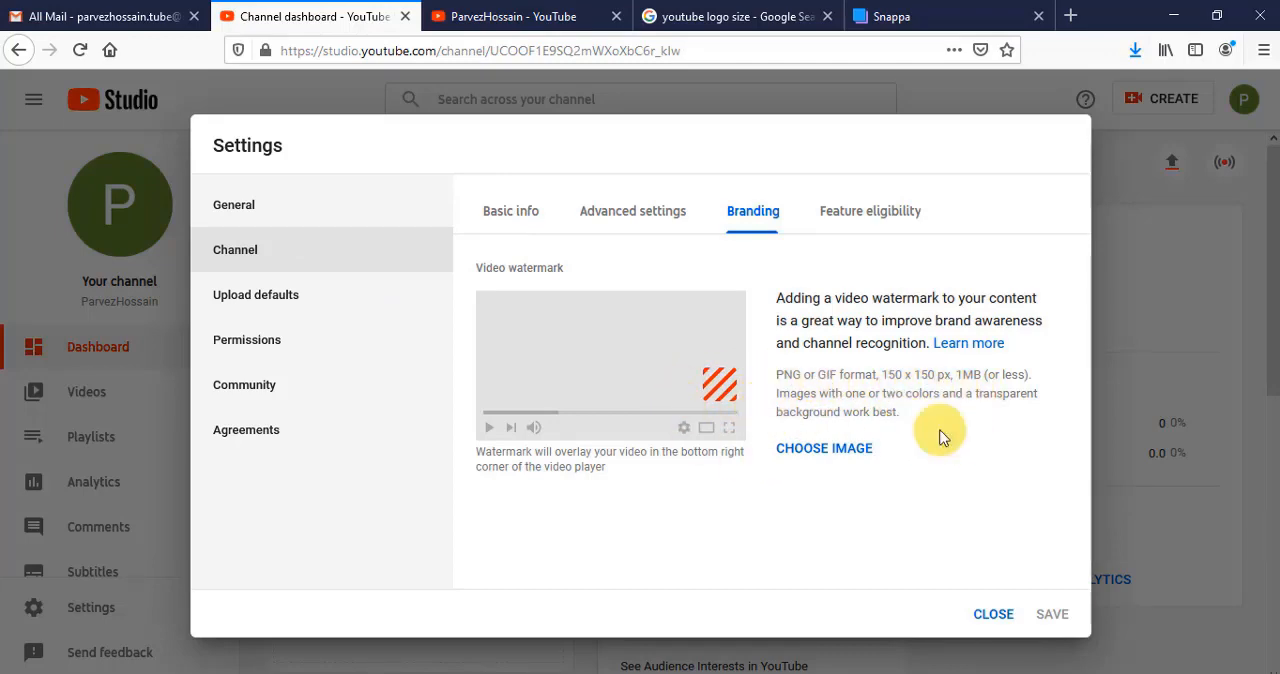
- Switch back to Snappa, resize the logo graphic to 150 × 150 px and download it as a High-res PNG
left_click(945, 12)
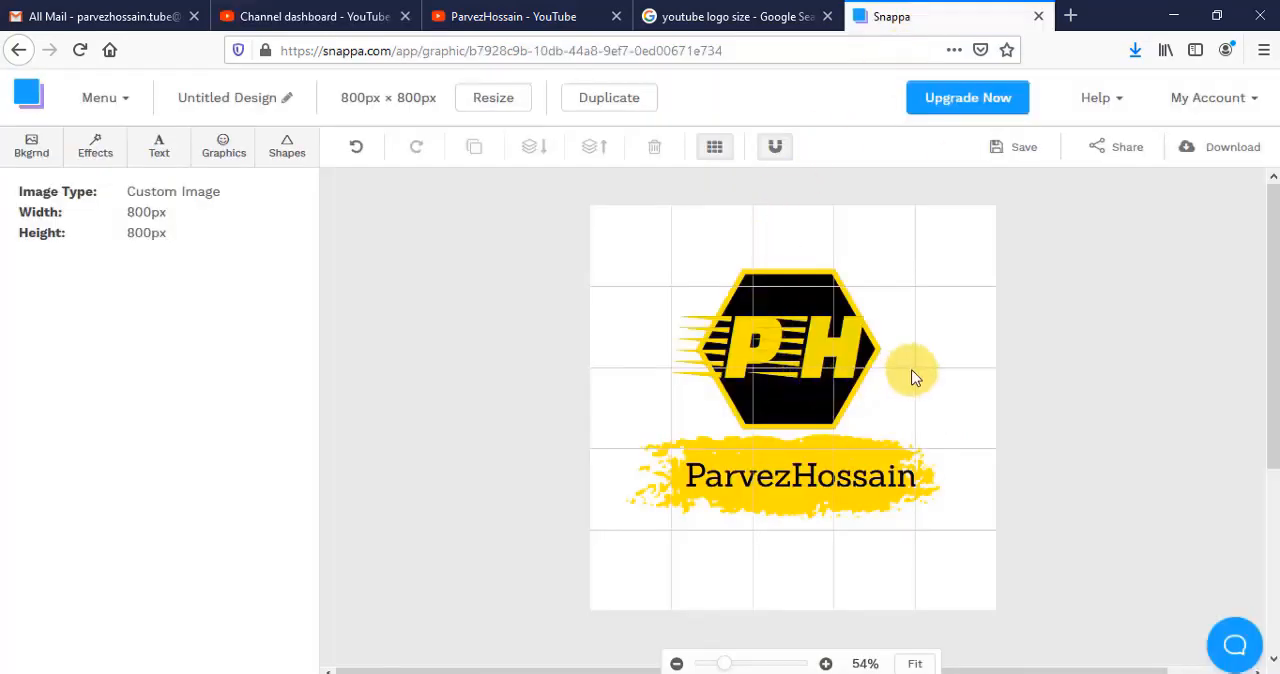
left_click(498, 104)
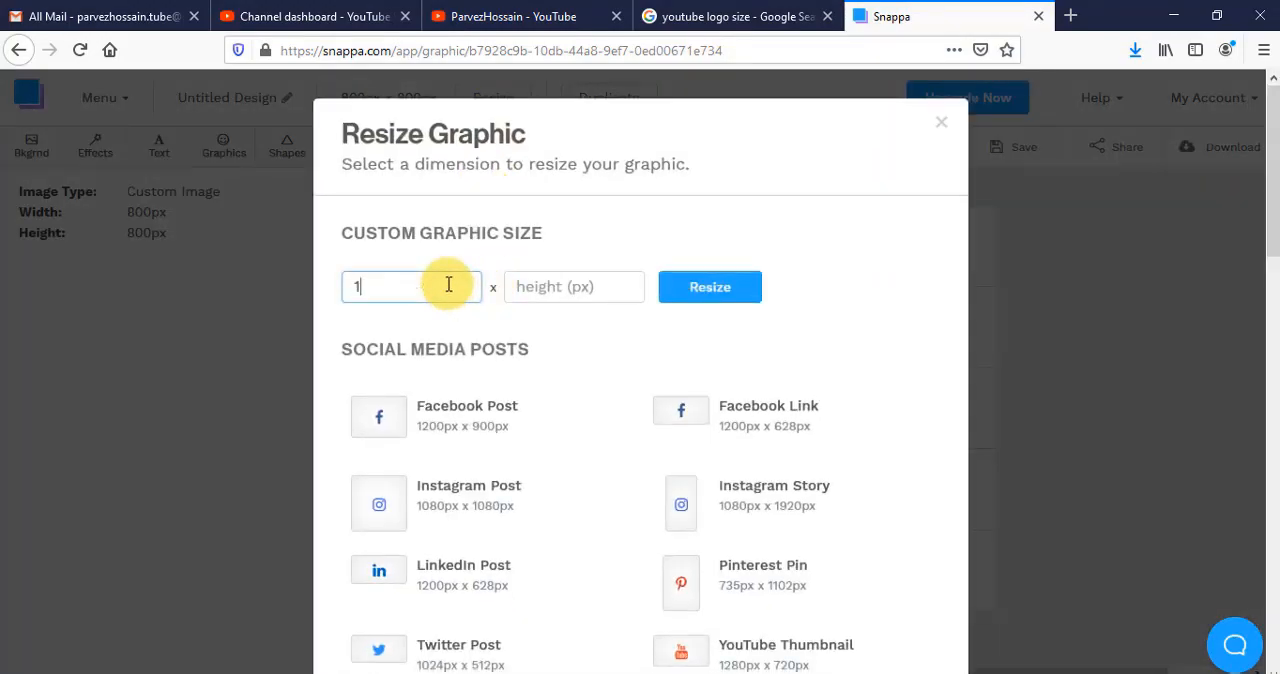
left_click(588, 286)
type("150")
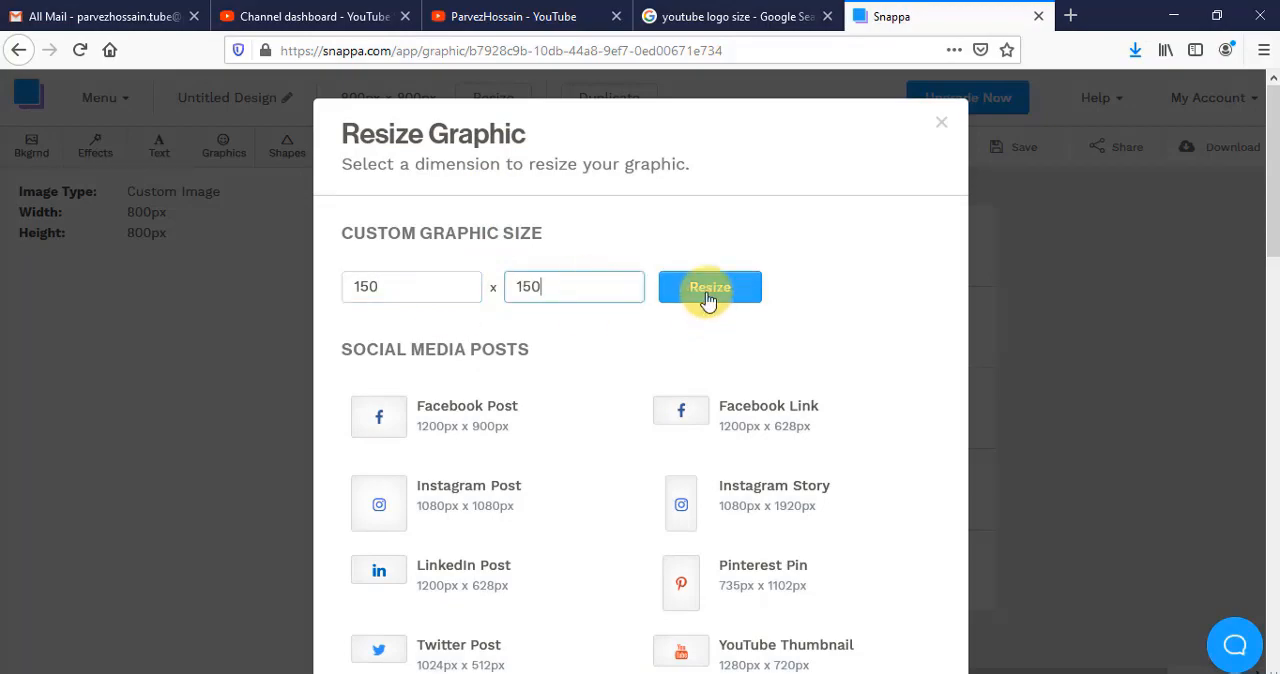
left_click(709, 290)
left_click(534, 331)
left_click(1220, 147)
left_click(1147, 229)
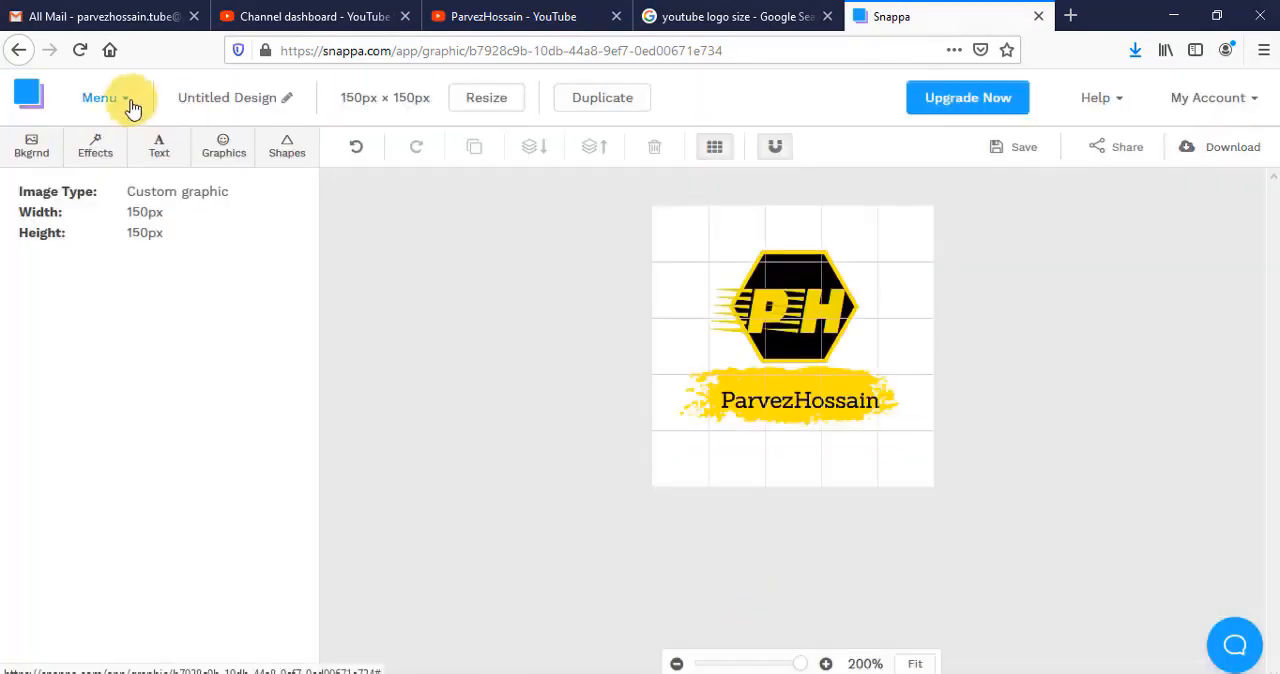
- Create a new YouTube Channel Art graphic (2560 × 1440 px) from scratch
left_click(108, 97)
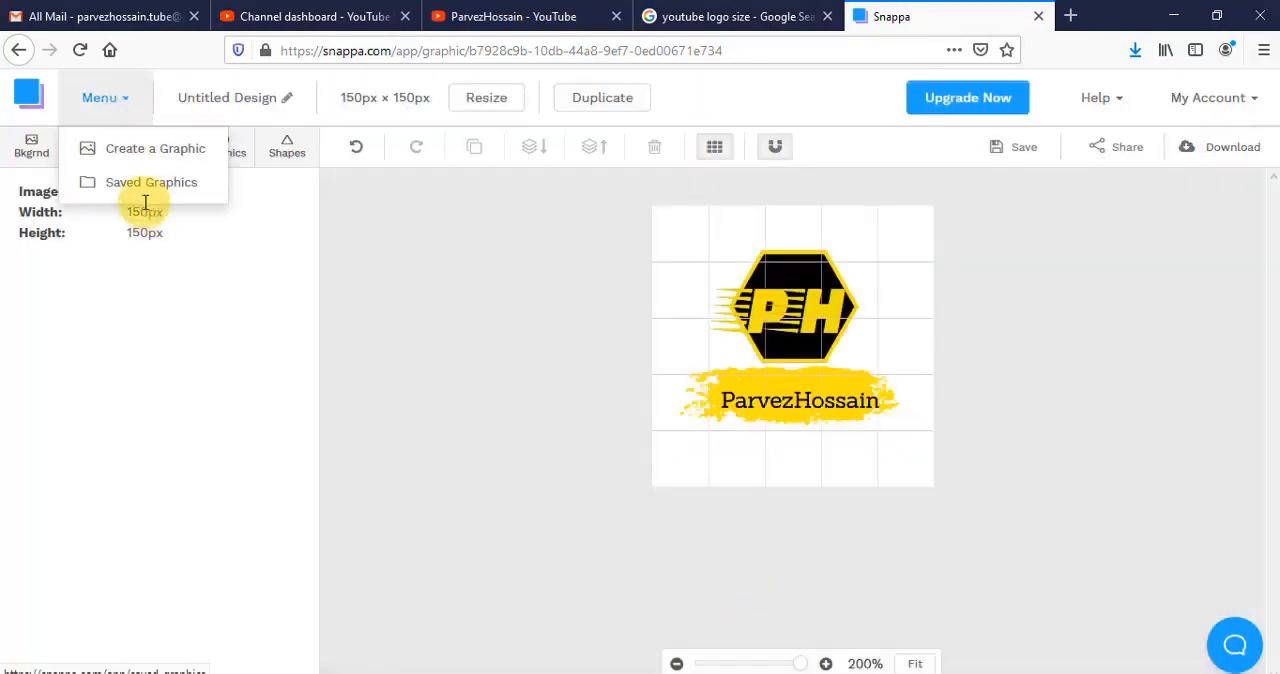
left_click(143, 167)
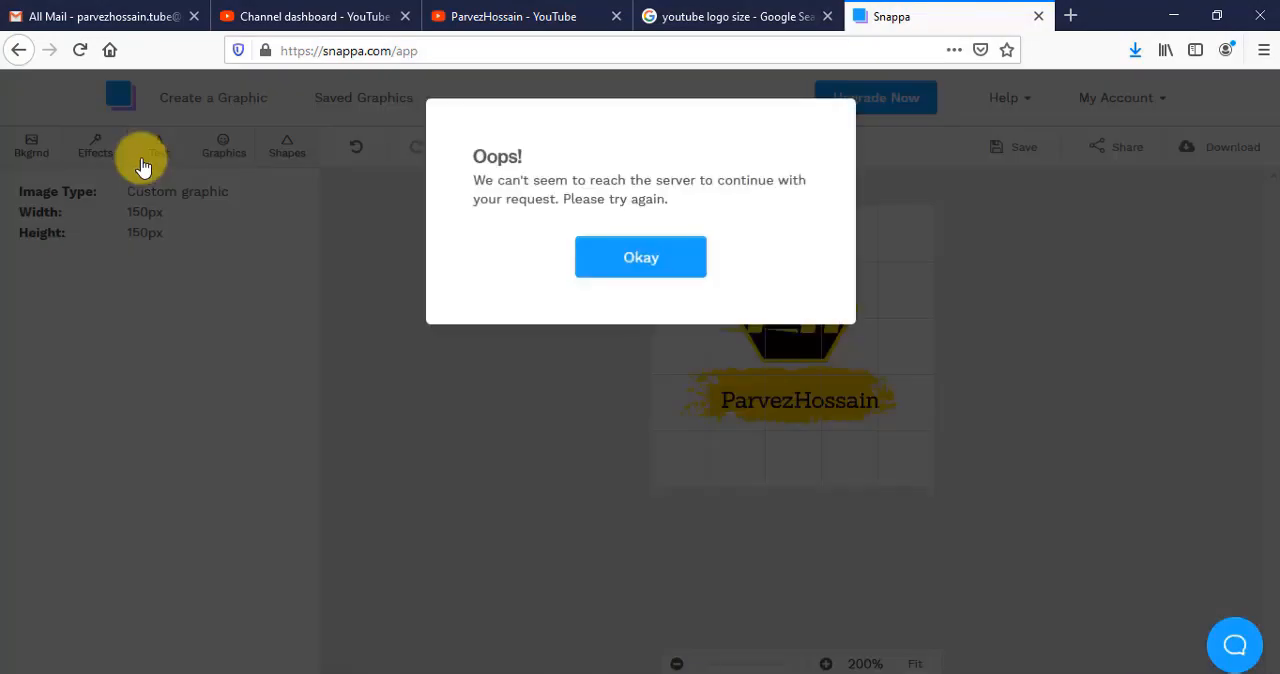
left_click(600, 248)
scroll(940, 390, "down", 5)
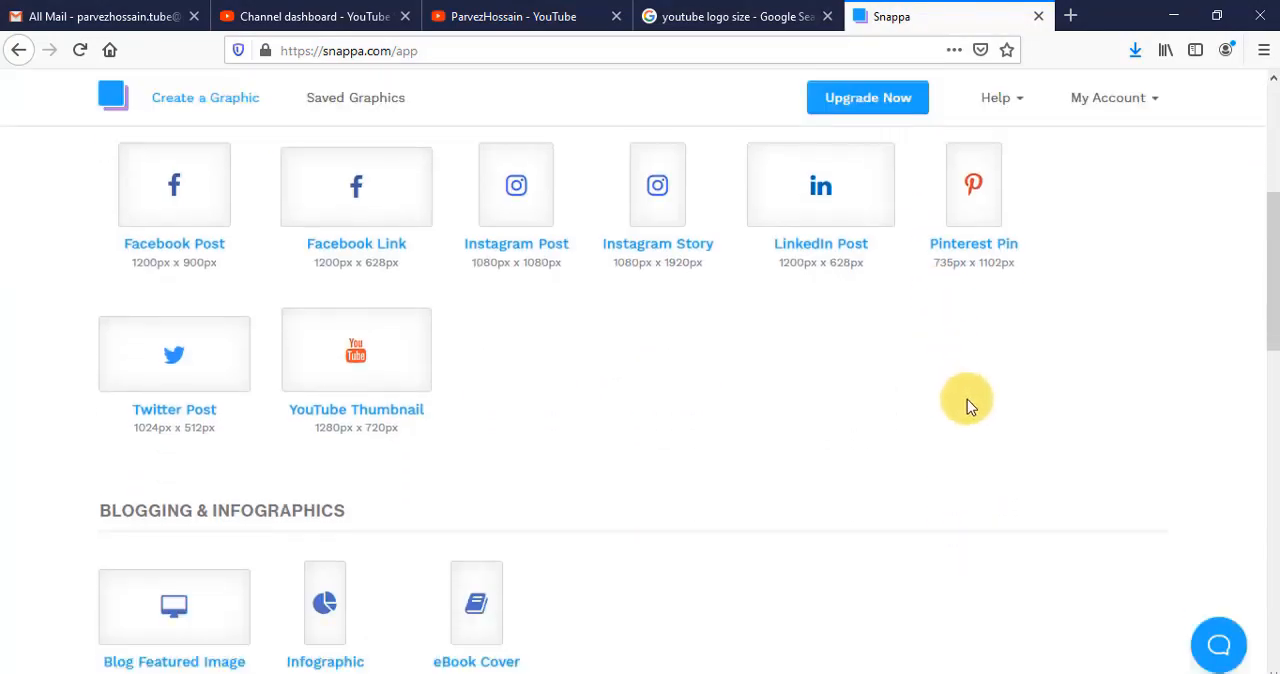
scroll(850, 398, "down", 8)
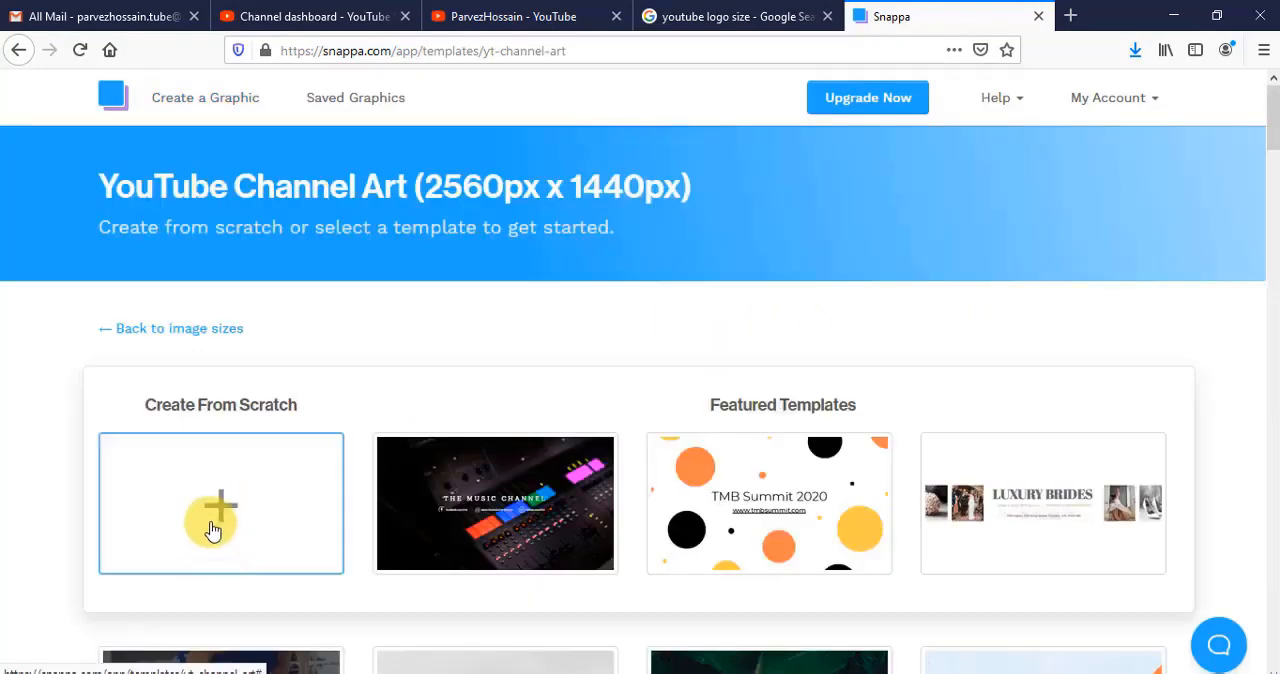
left_click(212, 520)
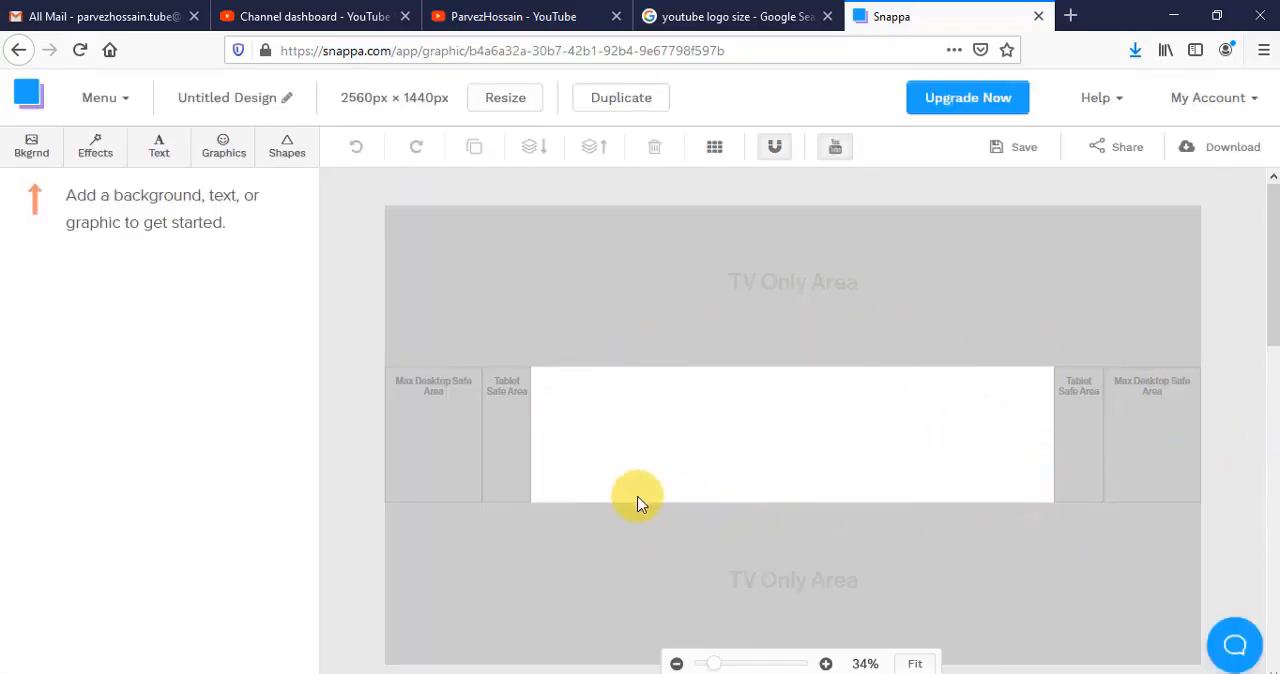
- Add a circle near the left end of the white safe area and fill it with yellow
left_click(287, 147)
left_click(52, 286)
left_click_drag(766, 452, 590, 446)
left_click(203, 229)
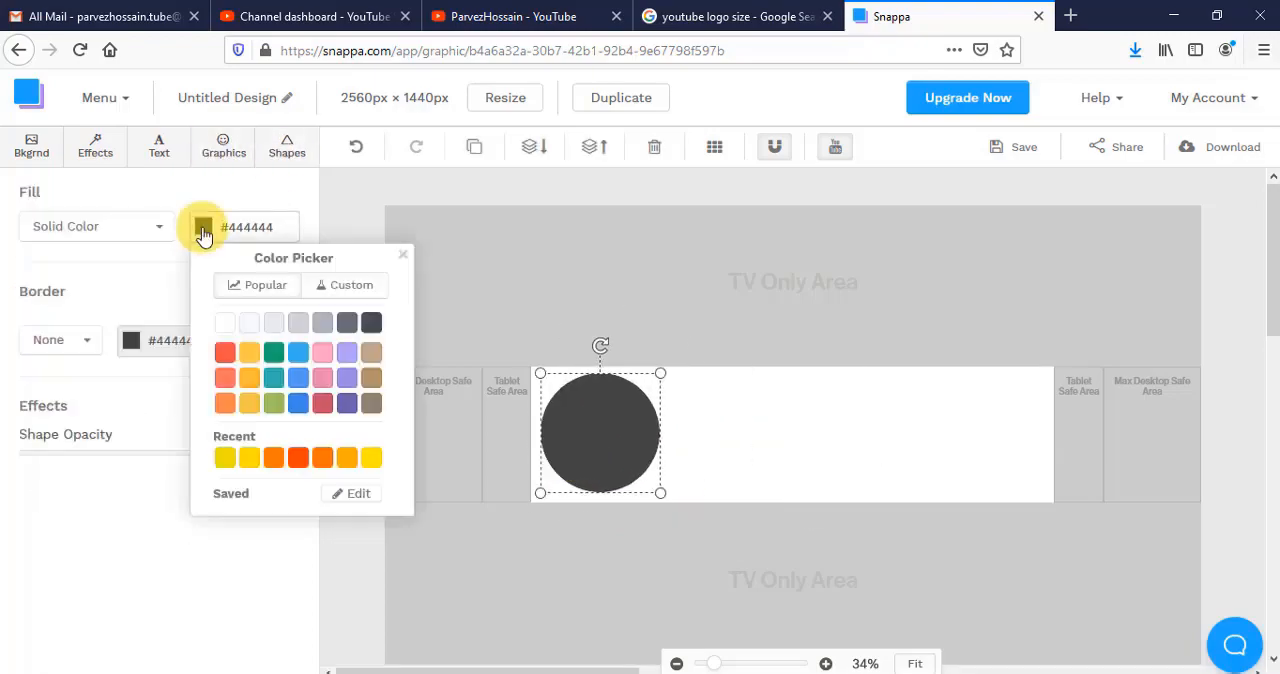
left_click(227, 457)
- Add the text "ph" in the Faster One font and enlarge it to size 207
left_click(159, 147)
double_click(790, 437)
type("ph")
left_click(119, 227)
left_click(76, 462)
left_click(291, 267)
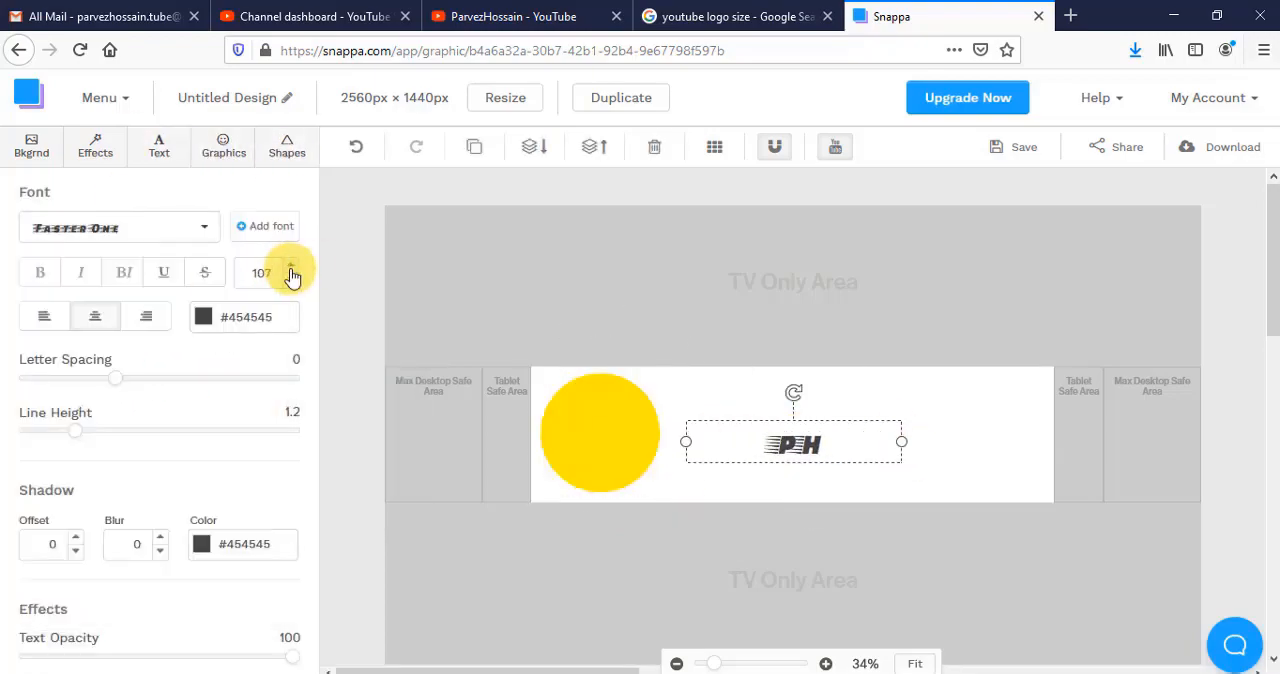
left_click(291, 267)
- Move the yellow circle to the upper centre of the safe area and place the "ph" text over it
left_click_drag(822, 472, 721, 463)
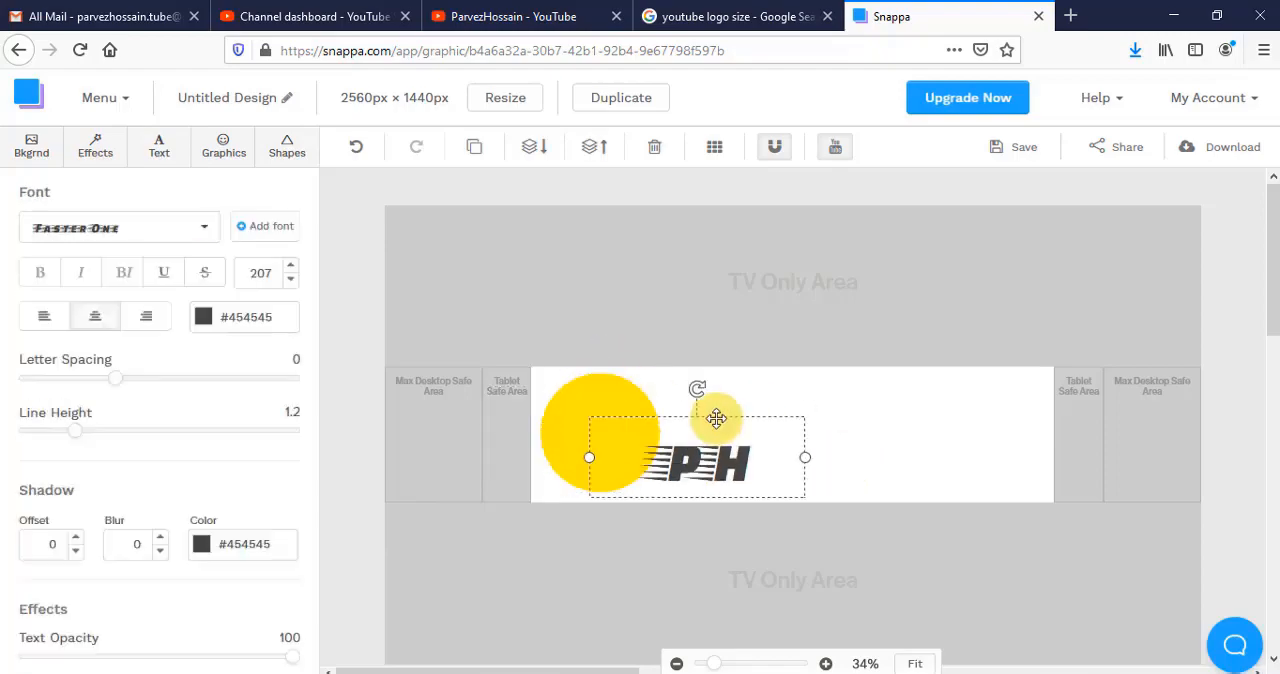
left_click_drag(610, 420, 801, 382)
left_click_drag(686, 461, 785, 416)
left_click(782, 398)
left_click_drag(806, 462, 771, 408)
- Set the "ph" text to size 200 and colour it black
left_click(290, 279)
left_click(204, 317)
left_click_drag(300, 480, 552, 575)
- Duplicate the "ph" text below the circle, replace its wording with the channel name and widen its box onto one line
left_click(474, 147)
left_click_drag(771, 412, 772, 475)
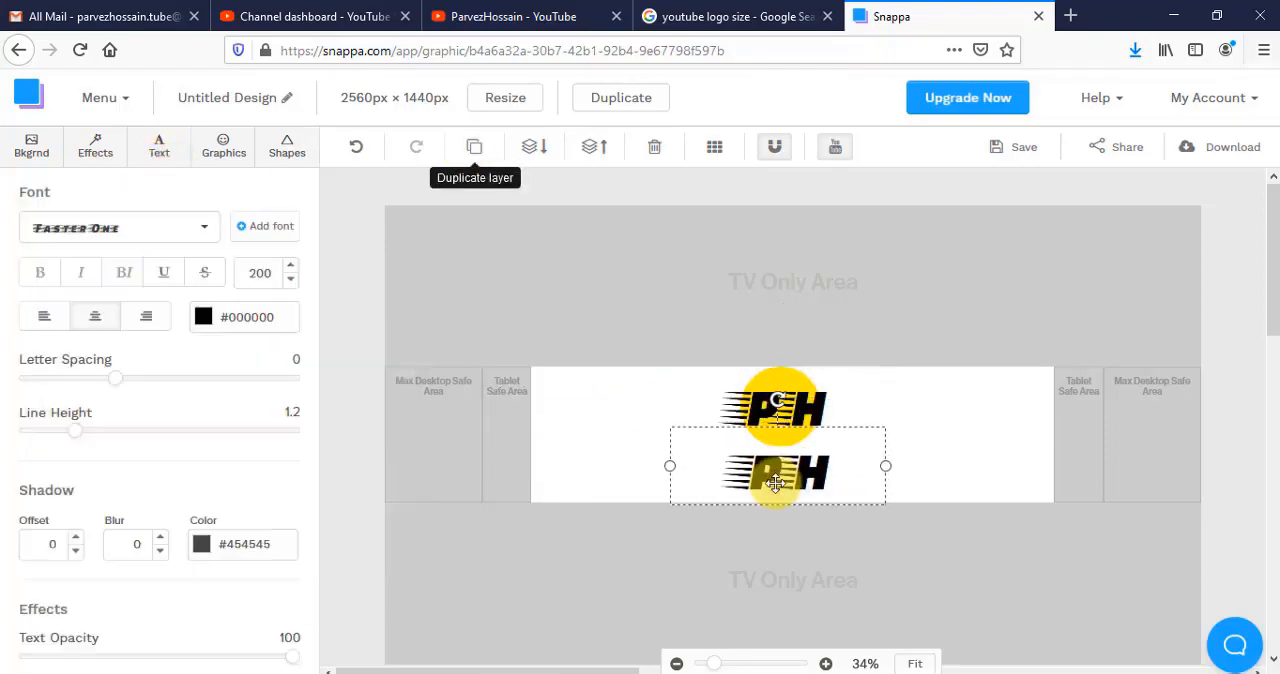
double_click(772, 475)
type("ParvezHossain")
left_click_drag(669, 520, 439, 524)
left_click_drag(888, 596, 1101, 596)
left_click(1060, 625)
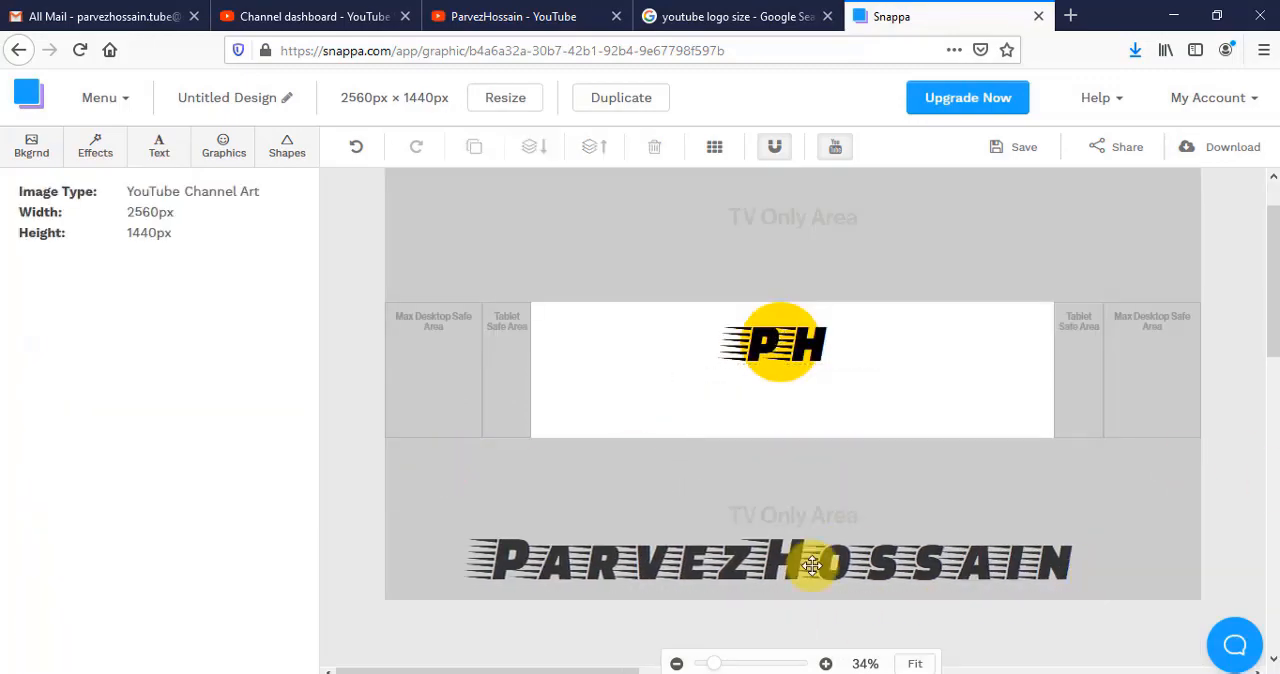
- Move the channel name into the safe area below the circle, reduce it to size 150 and narrow its box to fit
left_click_drag(811, 568, 818, 406)
left_click(290, 281)
left_click_drag(446, 385, 560, 385)
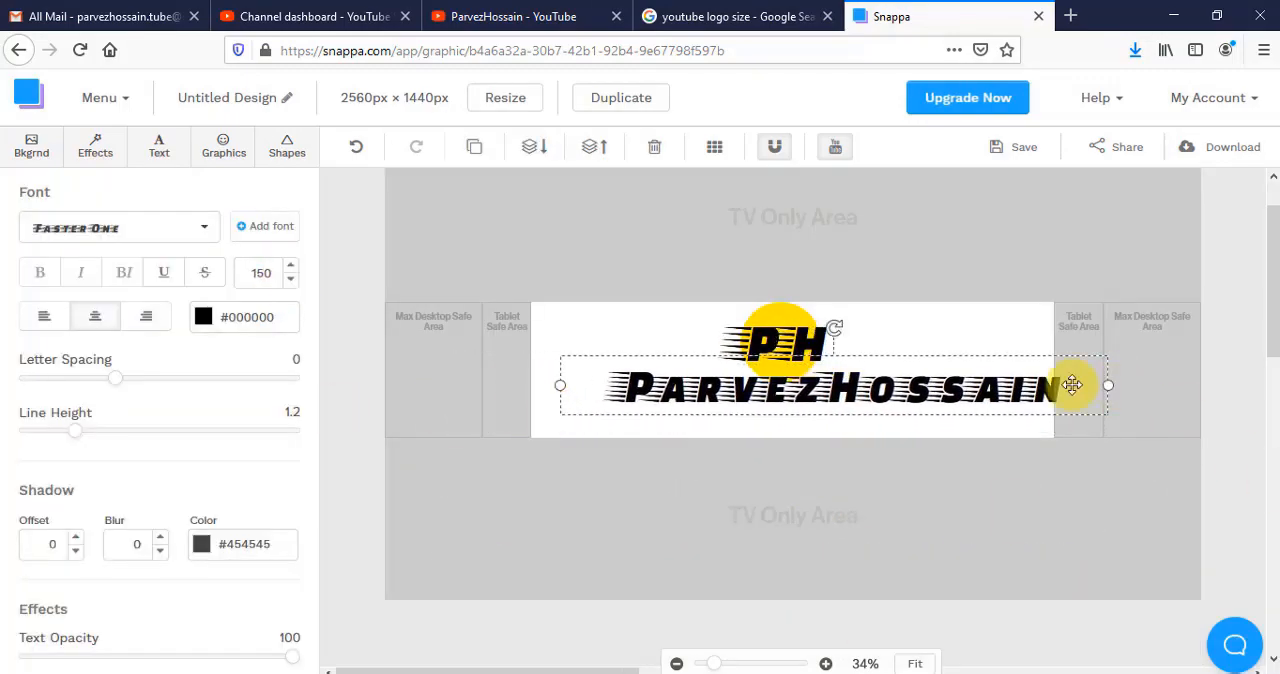
left_click_drag(1108, 385, 1041, 386)
mouse_move(857, 376)
left_mouse_down()
mouse_move(839, 405)
mouse_move(848, 392)
left_mouse_up()
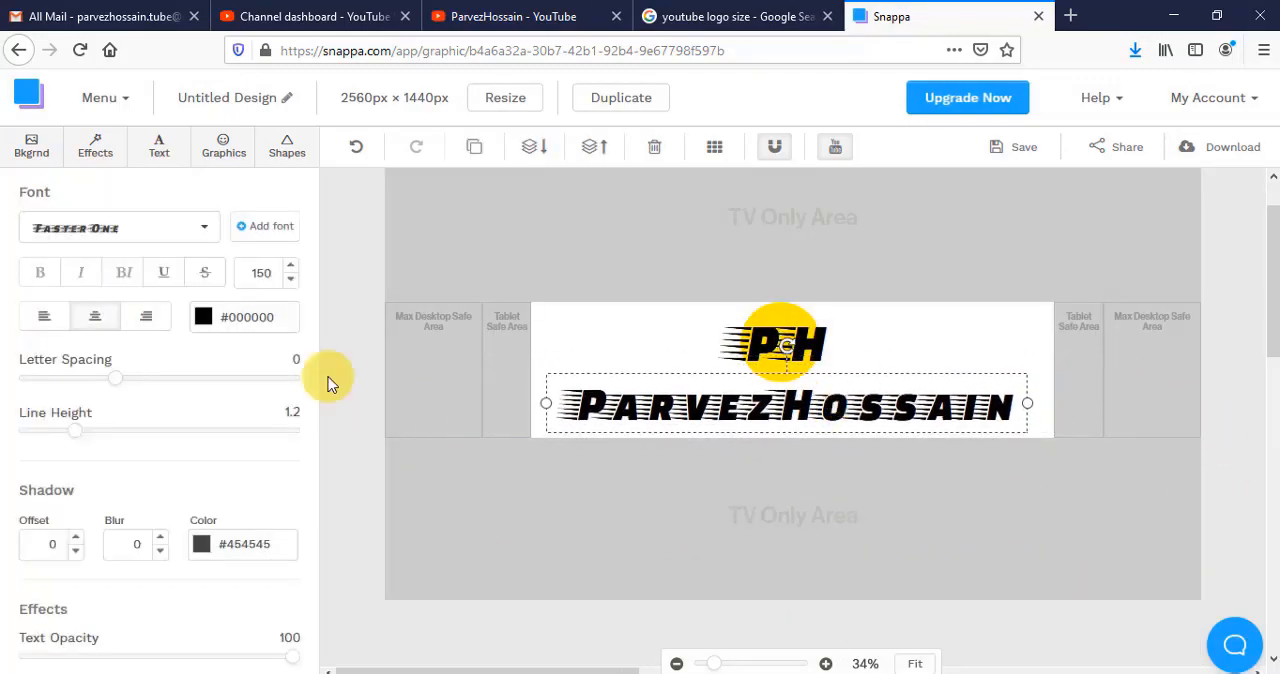
- Set the channel name's text colour to red #ff0000
left_click(204, 317)
left_click(346, 437)
left_click(370, 517)
left_click_drag(346, 437, 359, 403)
left_click_drag(370, 517, 373, 558)
left_click_drag(360, 388, 372, 384)
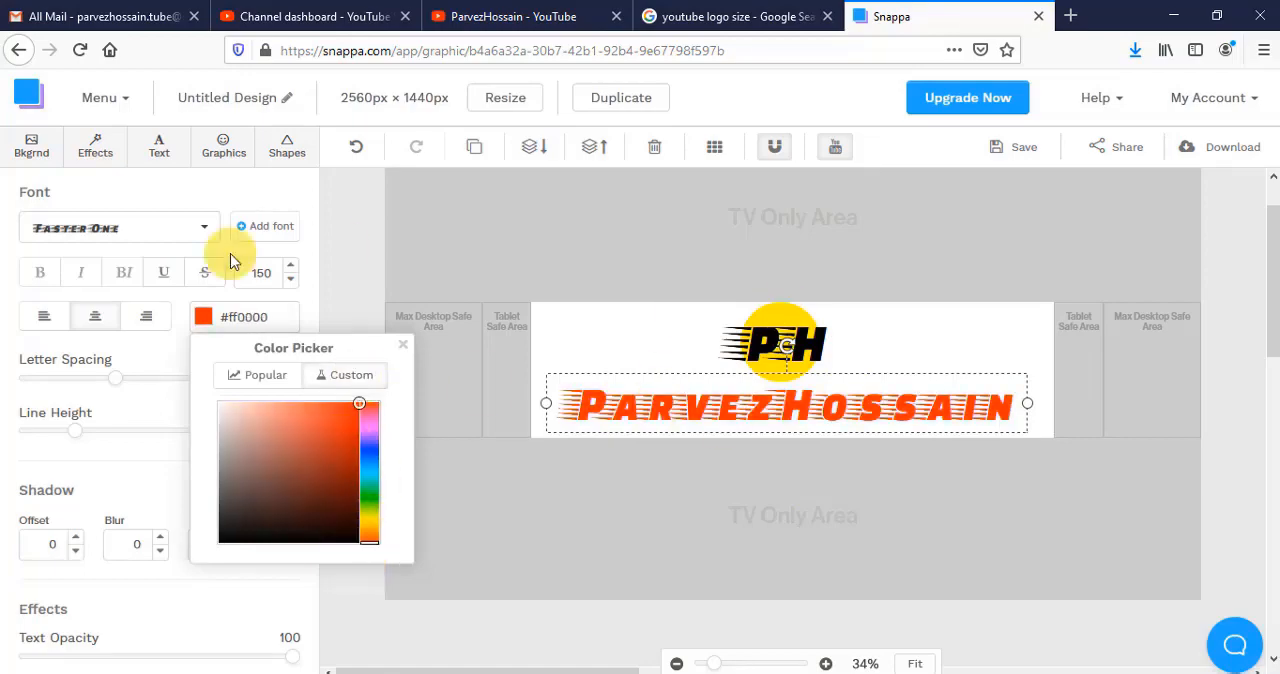
- Search the graphics library for "youtube" and add the YouTube play-button icon to the banner
left_click(223, 147)
left_click(77, 243)
type("youtube")
key("Return")
left_click(124, 381)
- Shrink the YouTube icon, place it above the channel name in place of the yellow circle, and move the "ph" text left
left_click_drag(760, 403, 693, 336)
left_click_drag(640, 282, 788, 340)
left_click(790, 347)
left_click_drag(747, 342, 589, 347)
mouse_move(793, 301)
left_mouse_down()
mouse_move(788, 316)
mouse_move(787, 304)
left_mouse_up()
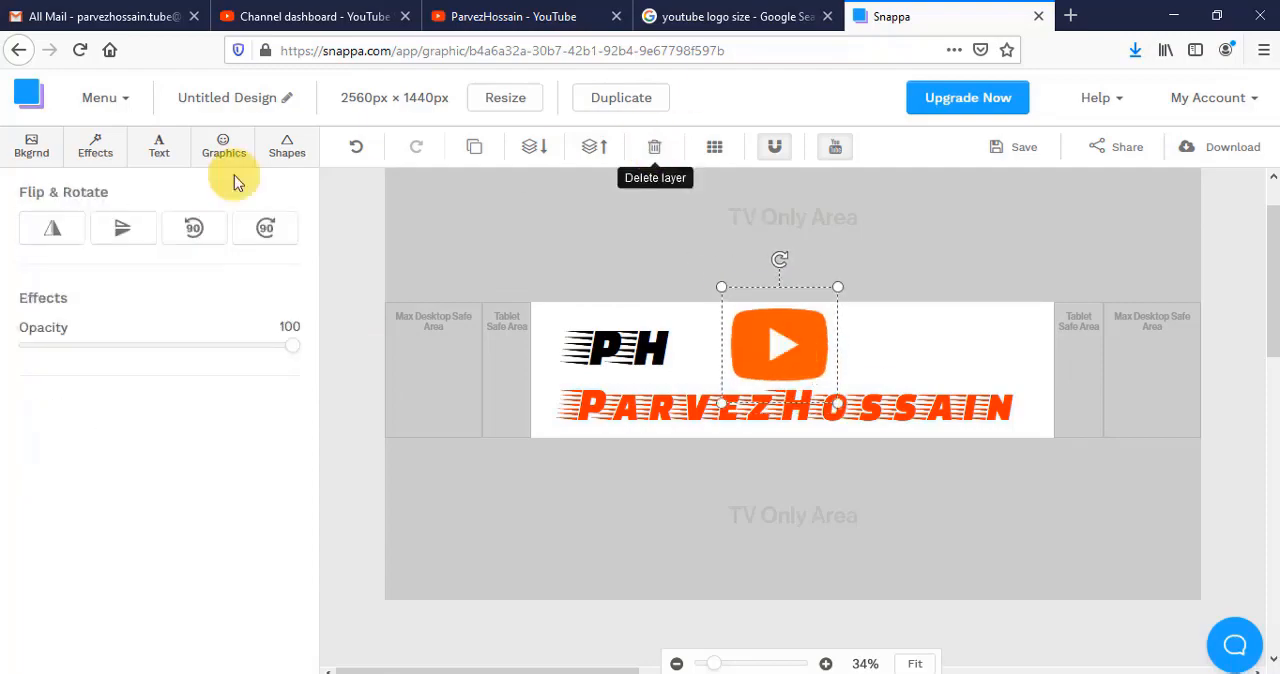
- Change the black "ph" text to a blackletter font and move it to the right of the YouTube icon
left_click(617, 348)
left_click(119, 227)
scroll(77, 323, "down", 3)
left_click(63, 506)
left_click_drag(623, 343, 880, 350)
- Duplicate the "ph" text, colour the copy white and move it onto the YouTube icon
left_click(474, 147)
left_click_drag(880, 350, 767, 337)
left_click(203, 317)
left_click_drag(793, 342, 684, 347)
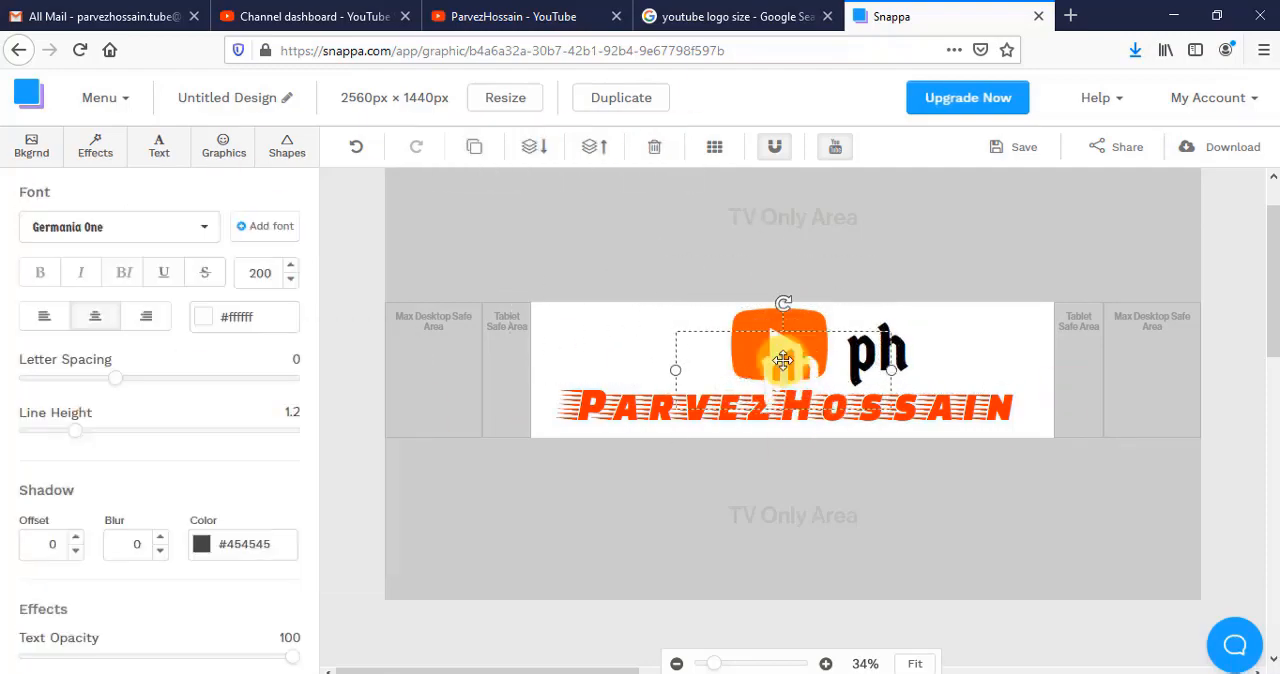
- Set the copied "ph" text on the icon to the Faster One font with colour #fff7f2
left_click(119, 227)
left_click(100, 369)
left_click(198, 318)
left_click_drag(366, 495, 368, 534)
left_click_drag(257, 460, 226, 403)
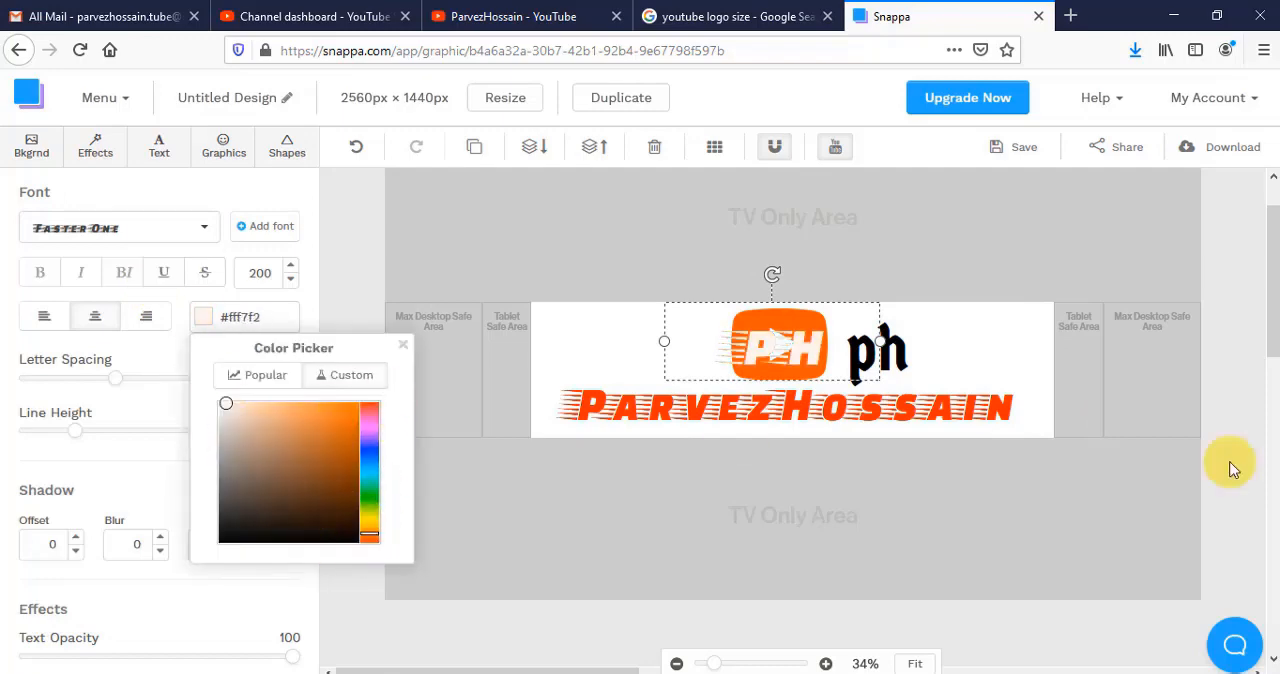
- Delete the light "ph" copy from the icon and undo the deletion
left_click(288, 280)
left_click(655, 147)
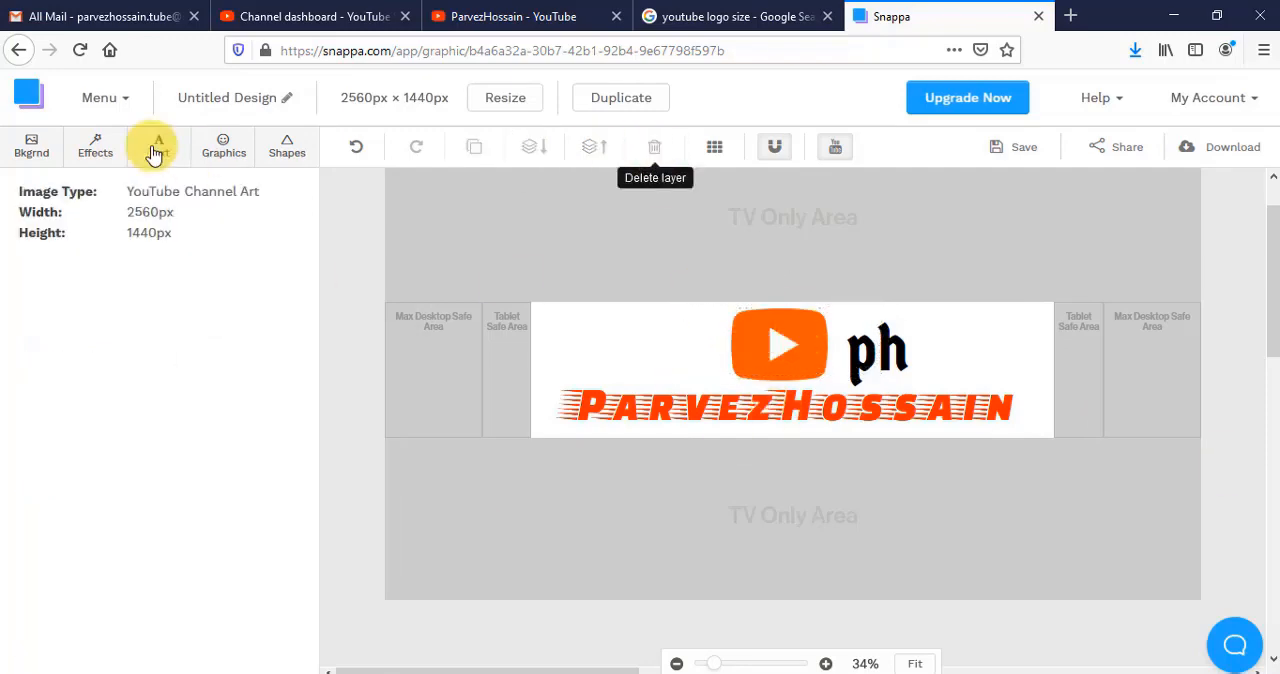
left_click(356, 147)
- Set the light lettering on the icon to Carter One, reduce it to size 141 and place it beside the play triangle
left_click(119, 227)
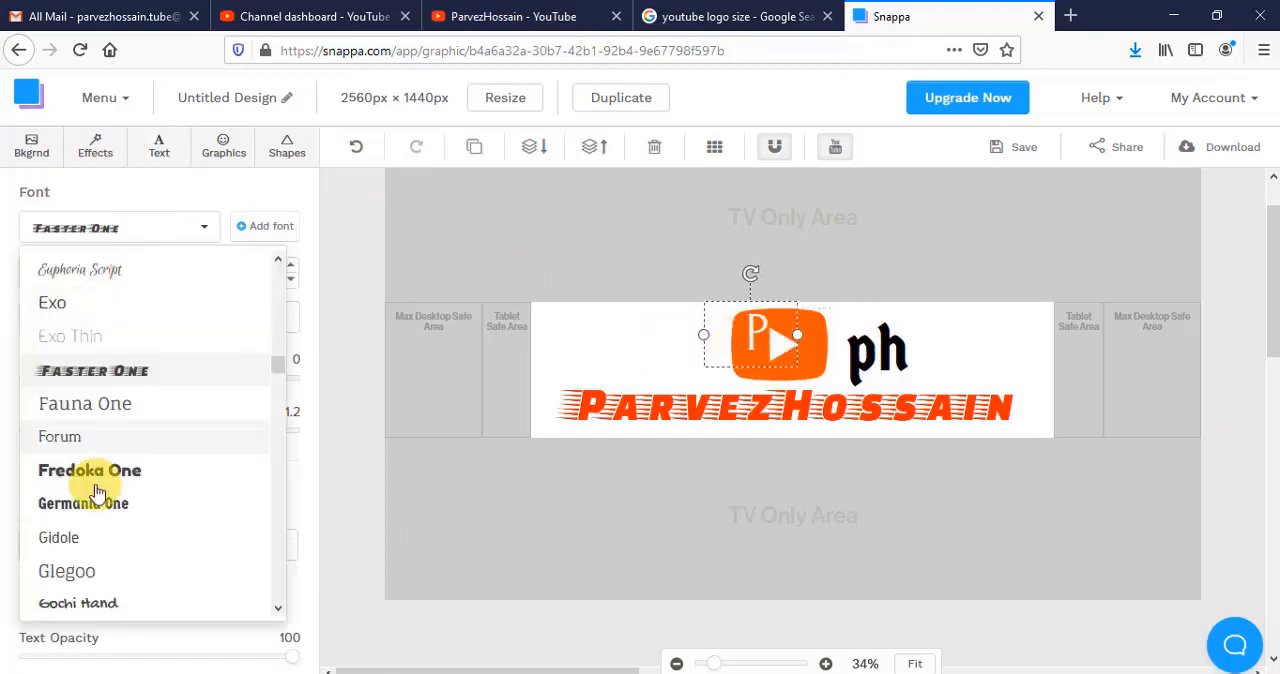
scroll(91, 480, "up", 5)
left_click(77, 314)
left_click(290, 280)
left_click_drag(710, 331, 727, 331)
left_click_drag(762, 332, 745, 348)
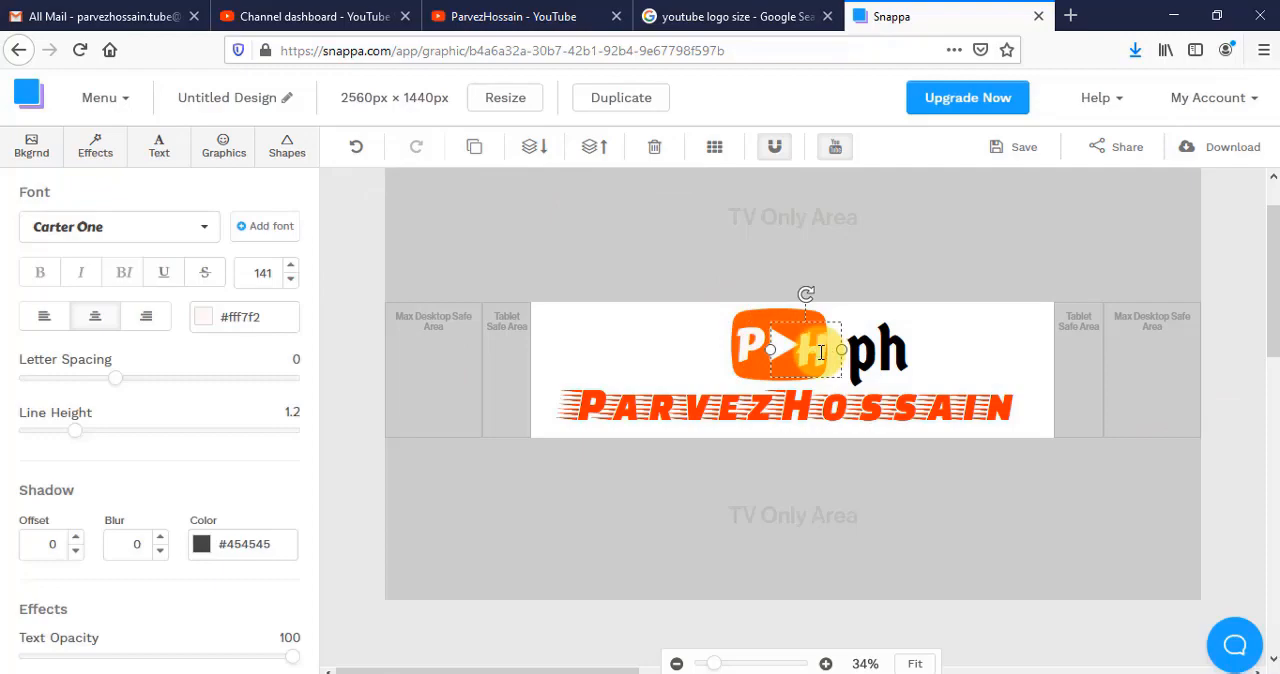
- Enlarge the YouTube icon slightly, arrange the "P" and "H" diagonally around its play triangle, and select the channel name
left_click(766, 347)
left_click_drag(762, 346, 807, 343)
left_click(797, 328)
left_click_drag(837, 288, 846, 280)
left_click_drag(803, 331, 800, 342)
left_click(918, 409)
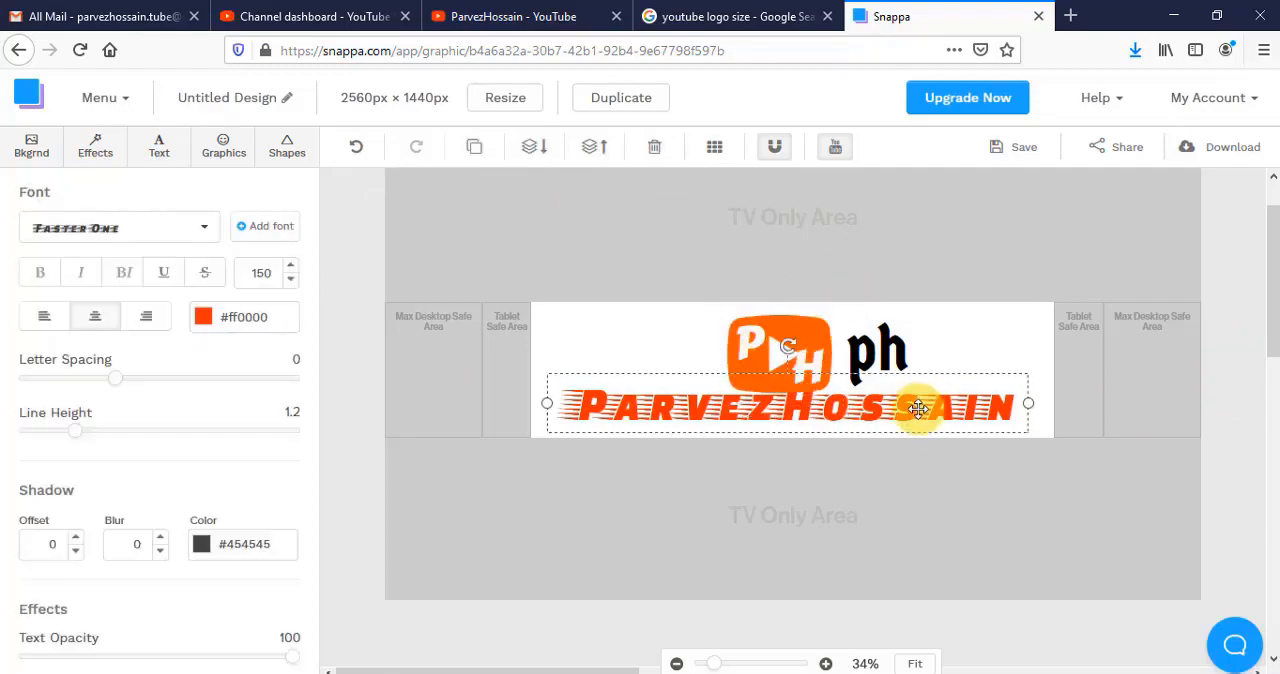
- Place the "P" and "H" level with each other on either side of the icon's play triangle
left_click(844, 293)
double_click(755, 336)
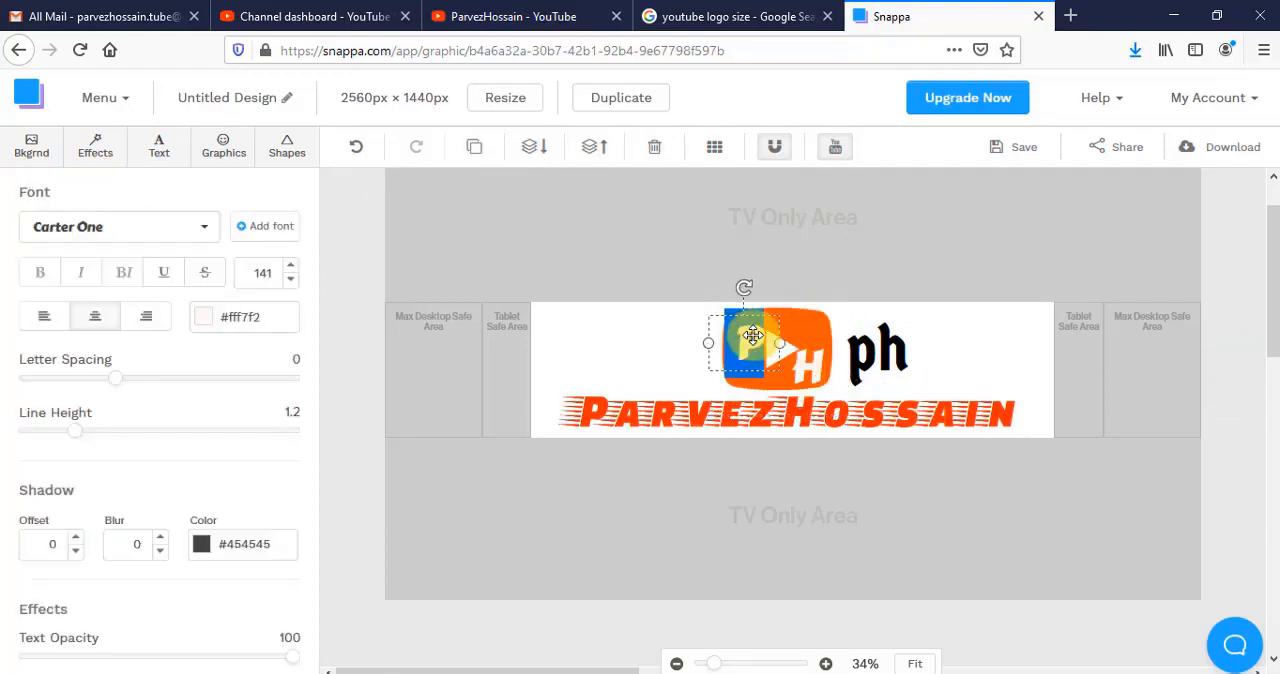
left_click(749, 342)
left_click_drag(749, 343, 743, 350)
left_click(738, 347)
- Increase the "P" on the icon to size 160 and nudge it into place beside the play triangle
left_click(291, 266)
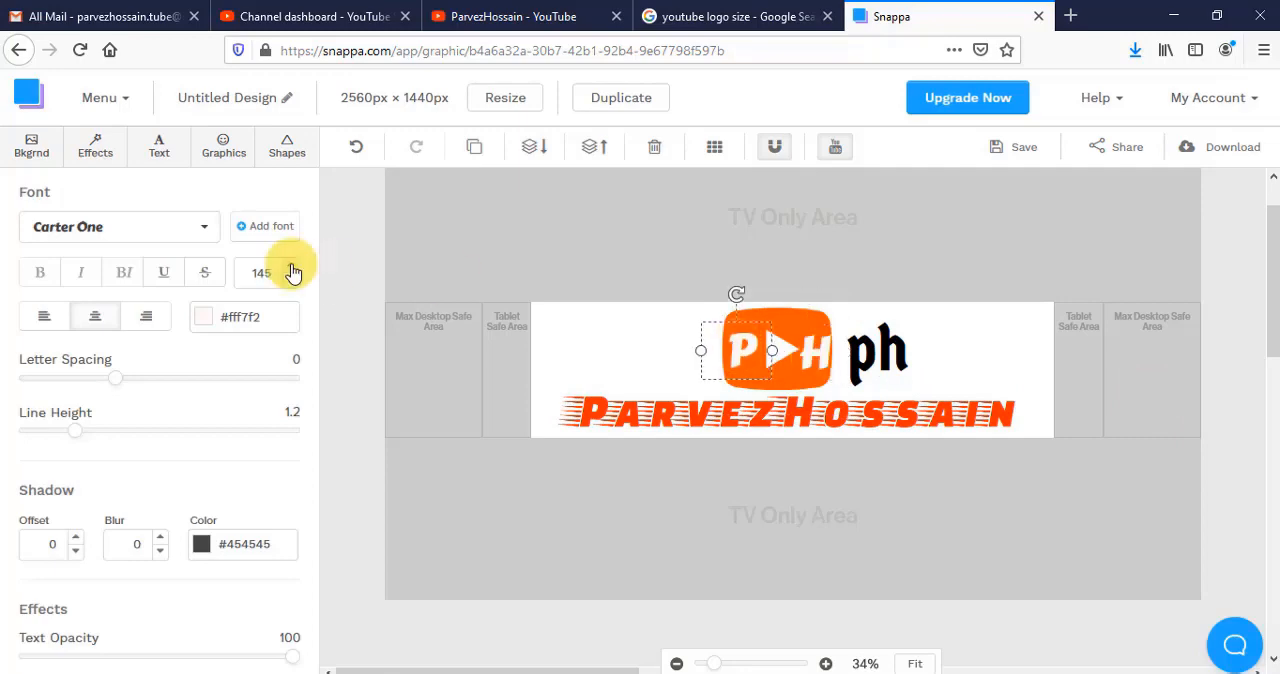
left_click(291, 266)
left_click(291, 268)
left_click(590, 428)
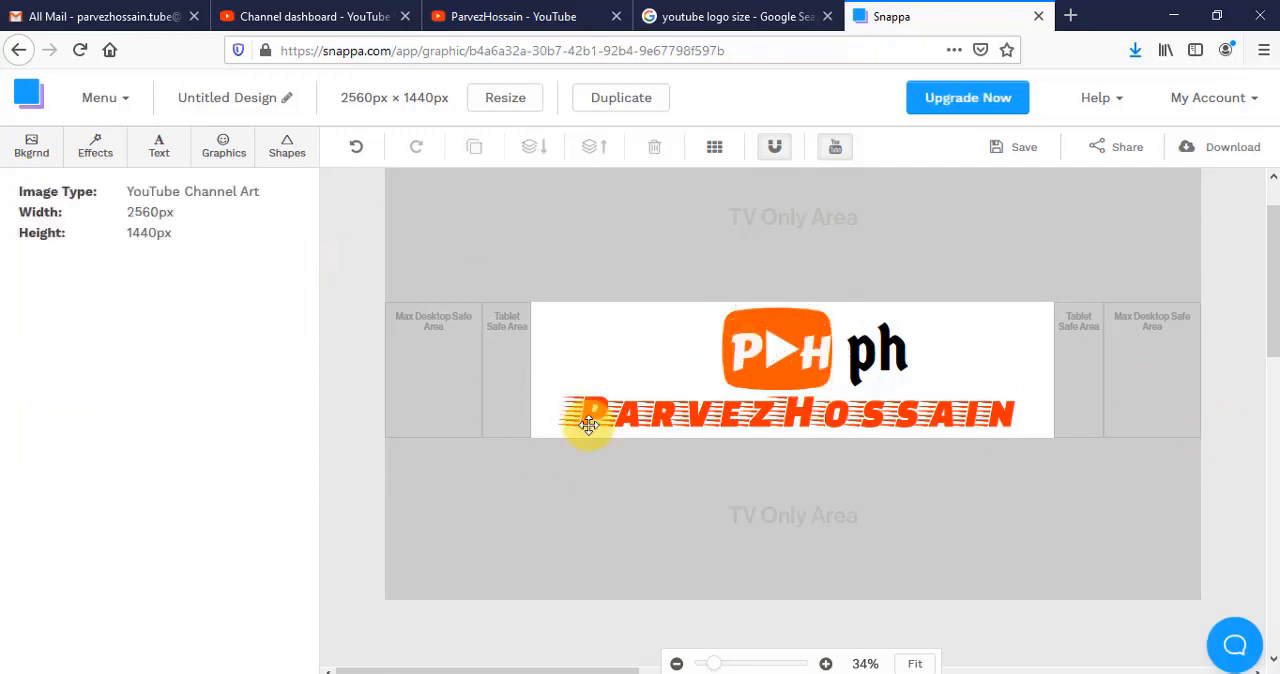
left_click_drag(748, 347, 744, 347)
left_click(1223, 373)
left_click(745, 350)
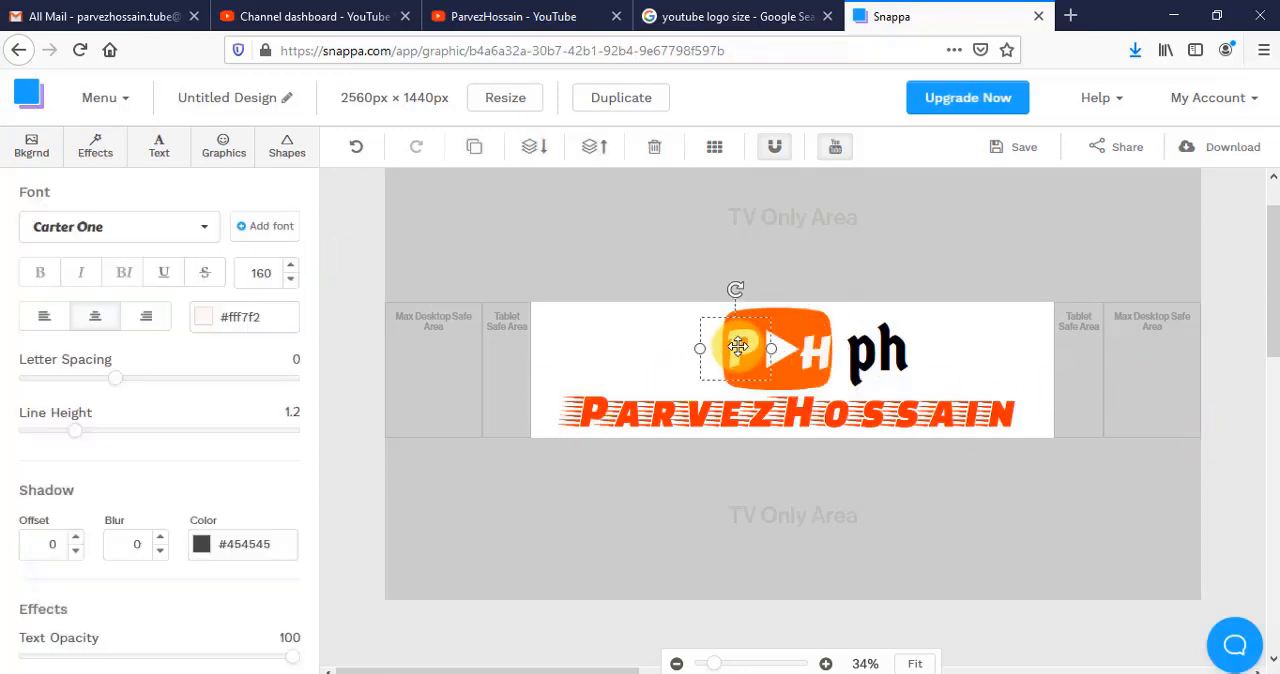
- Recolour the channel name black and delete the separate black "ph" text beside the icon
left_click(820, 352)
left_click(790, 412)
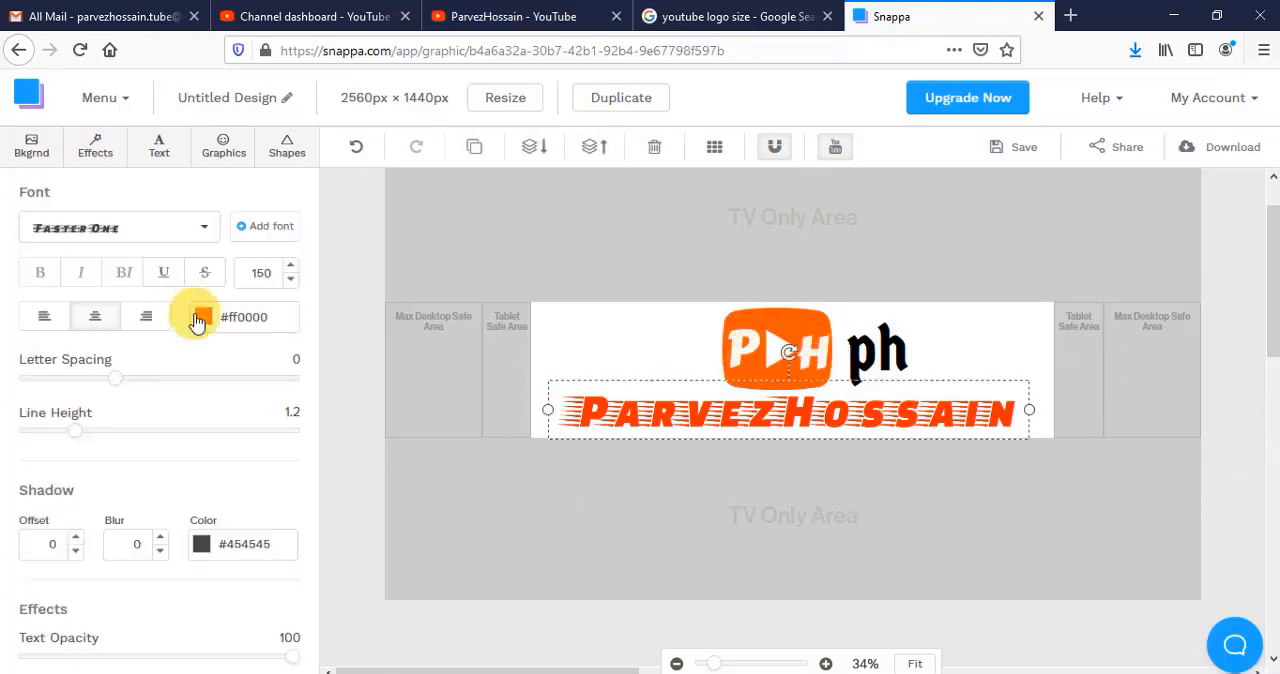
left_click(203, 316)
left_click(877, 350)
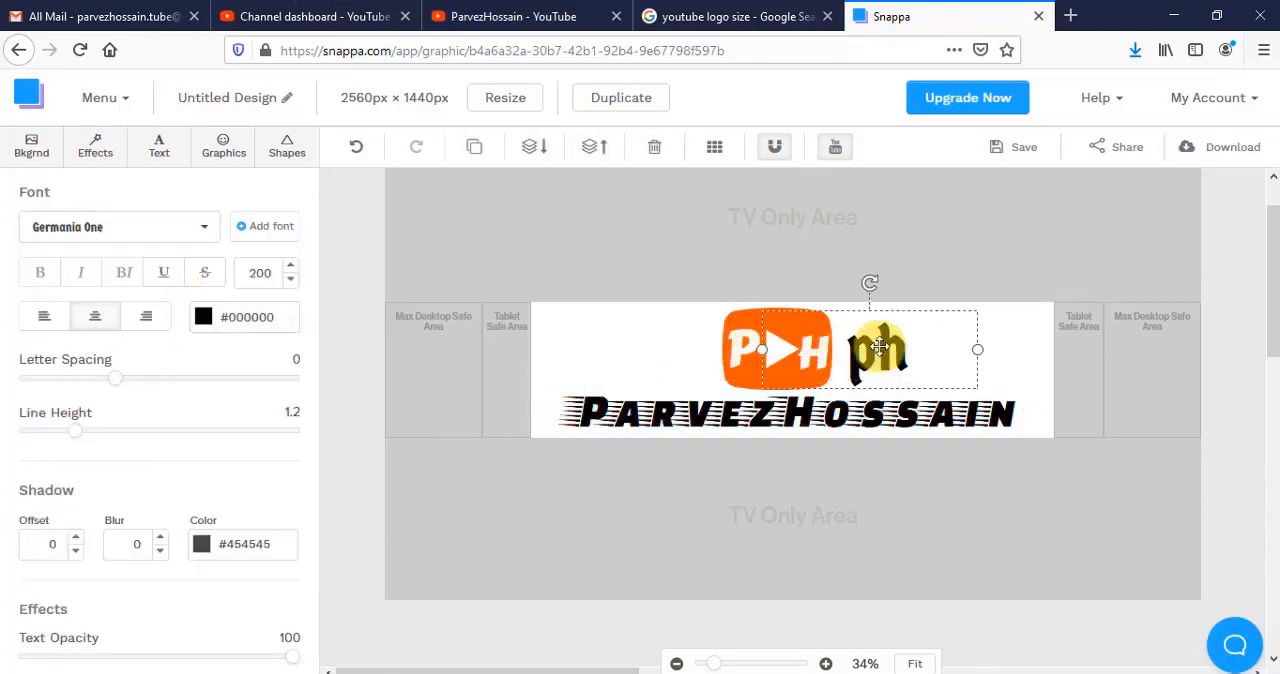
left_click(654, 146)
- Download the channel art as a Retina JPG (2x size) and switch to the Downloads folder in File Explorer
left_click(1222, 147)
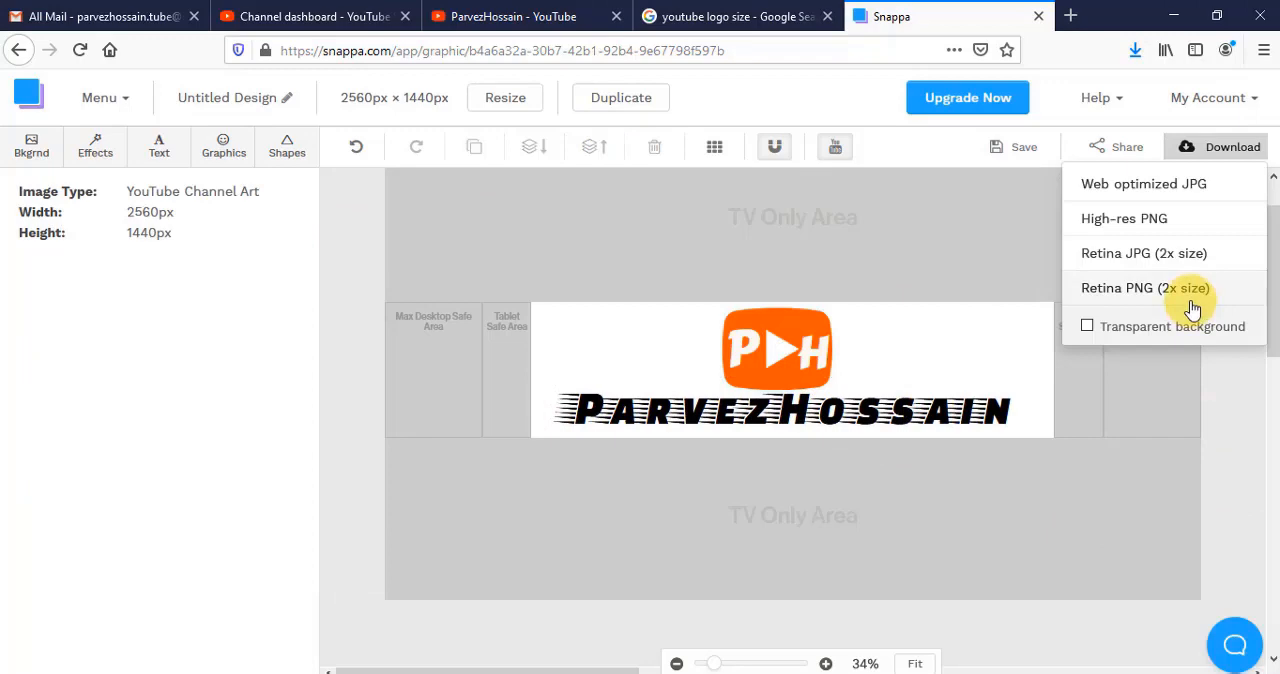
left_click(1136, 258)
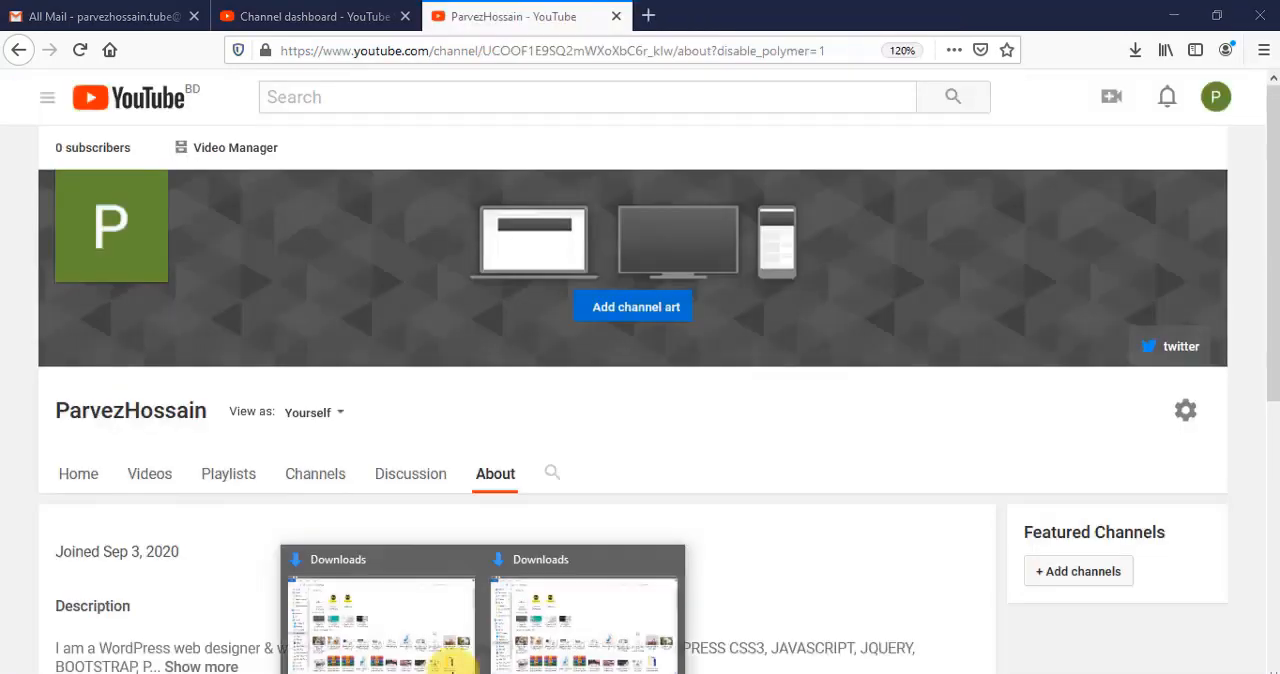
left_click(388, 616)
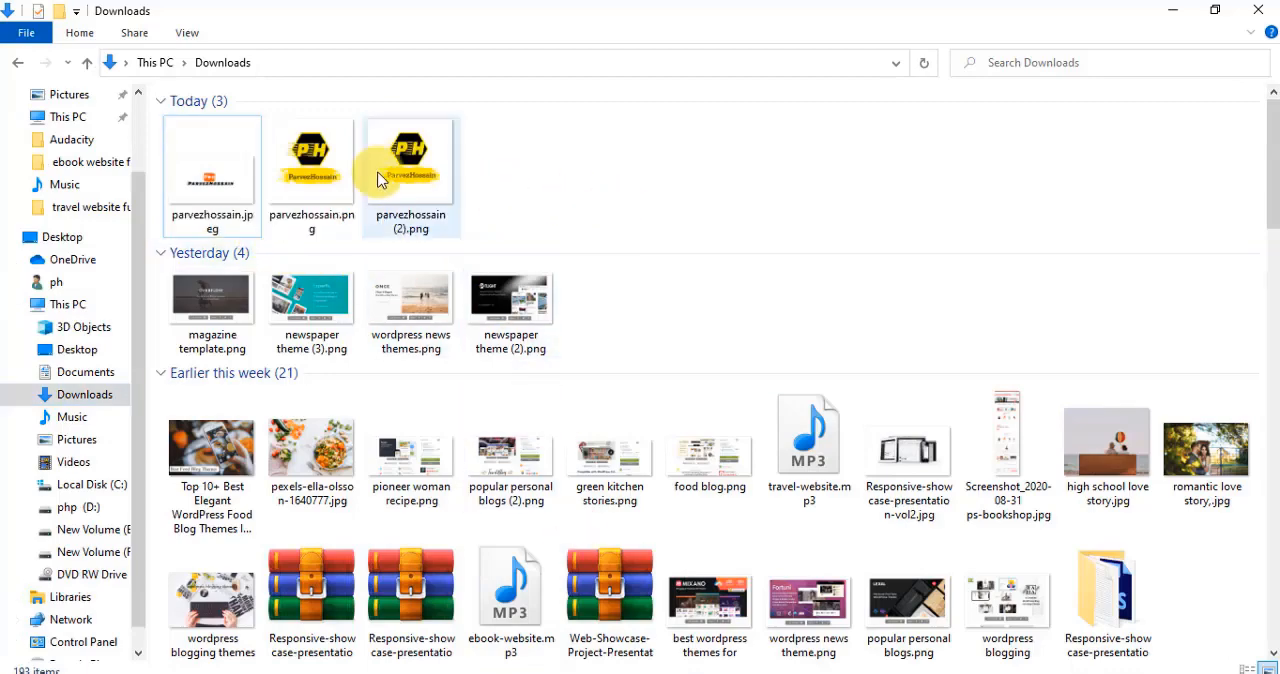
- Set the title and subject of the downloaded channel art JPEG to the channel name in its properties and apply them
right_click(205, 212)
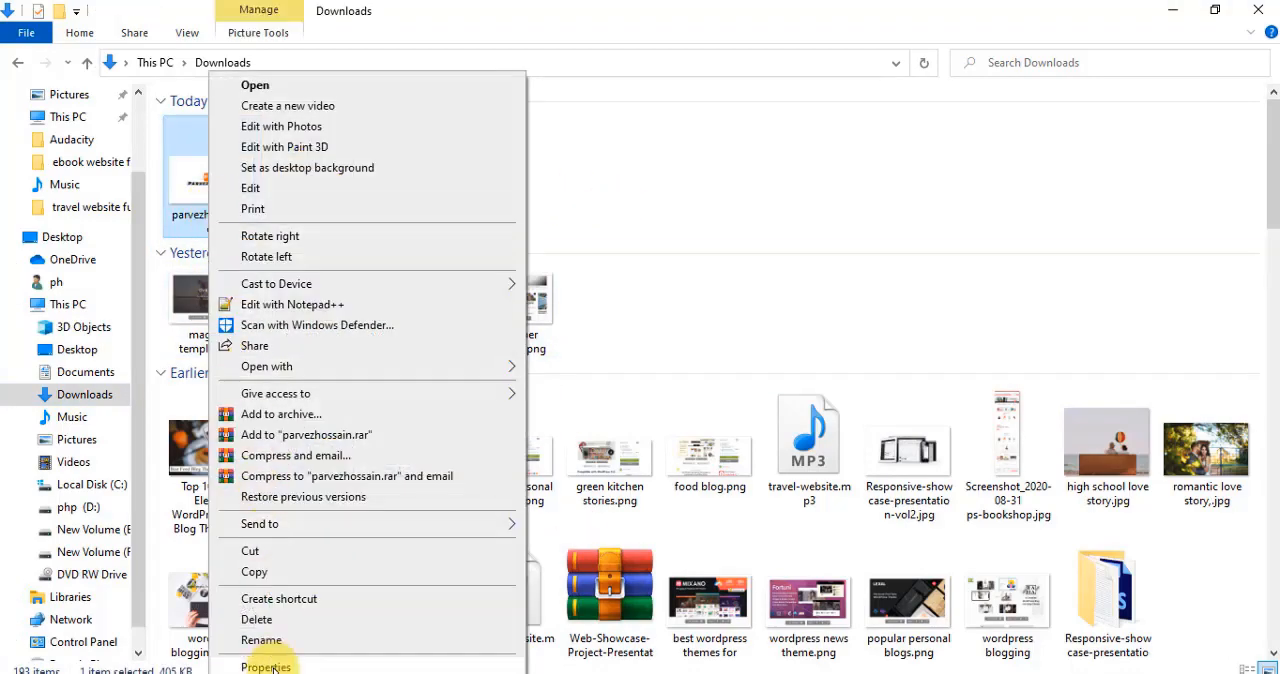
left_click(266, 667)
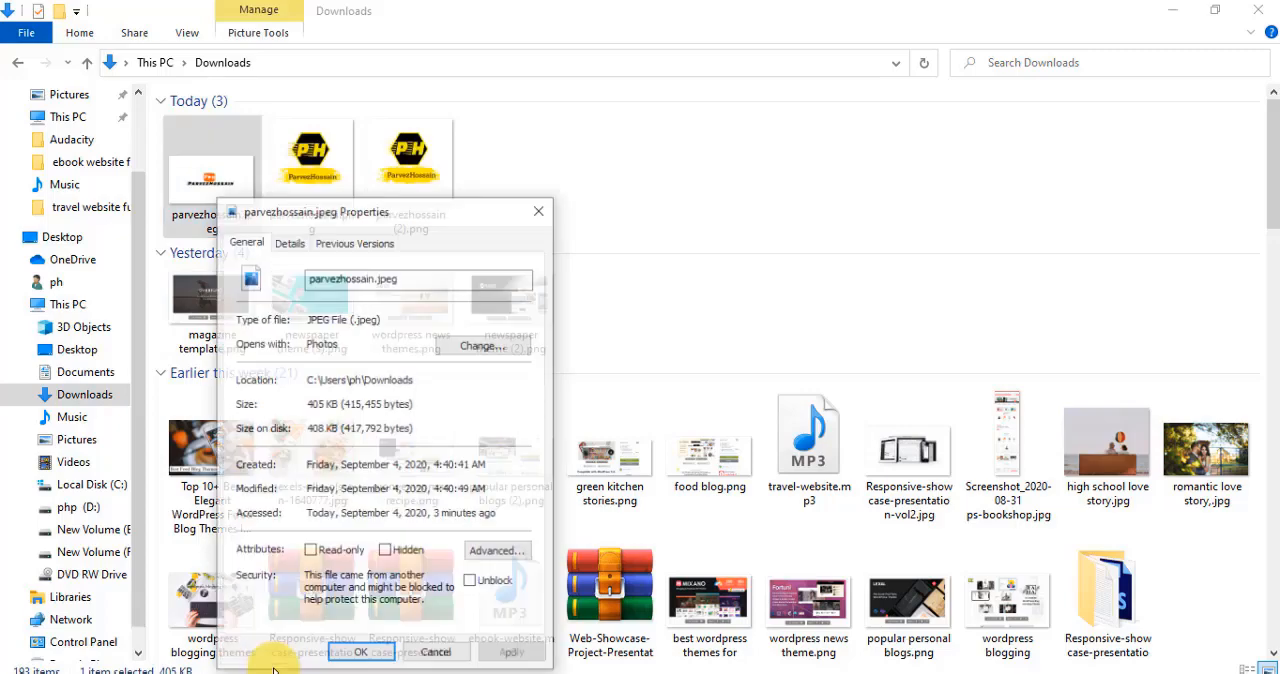
left_click(289, 242)
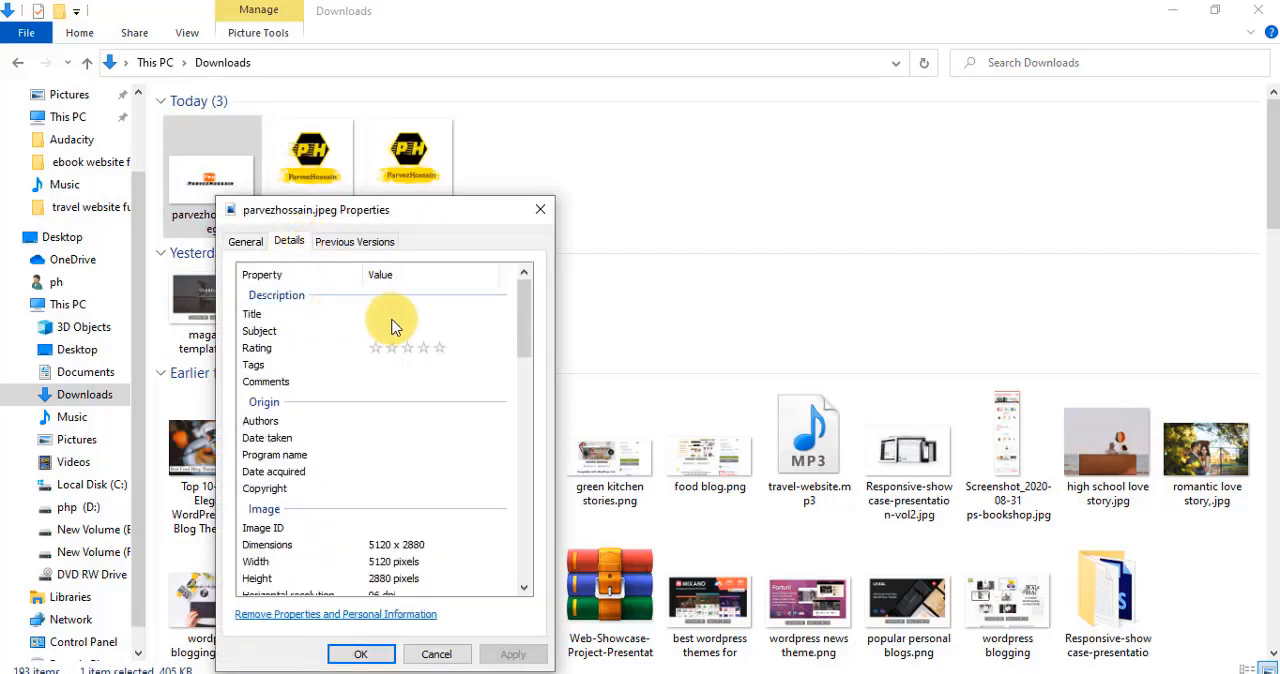
left_click(402, 315)
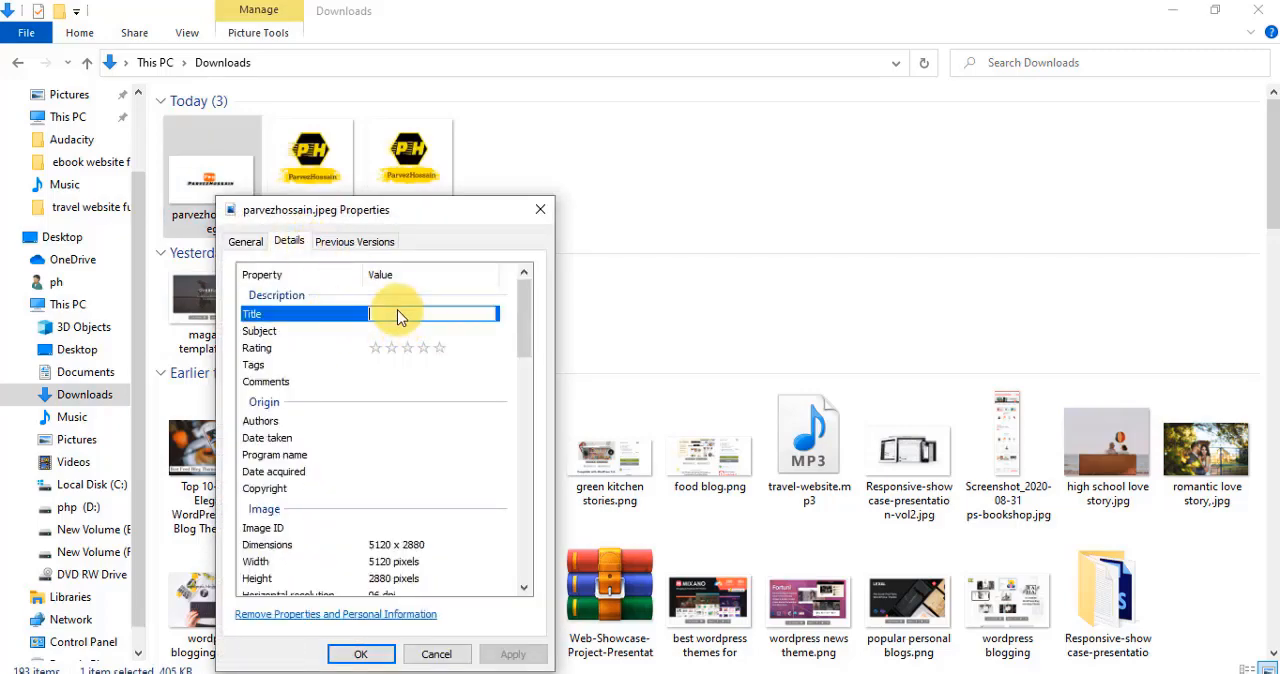
right_click(400, 313)
left_click(443, 391)
left_click(410, 331)
right_click(412, 331)
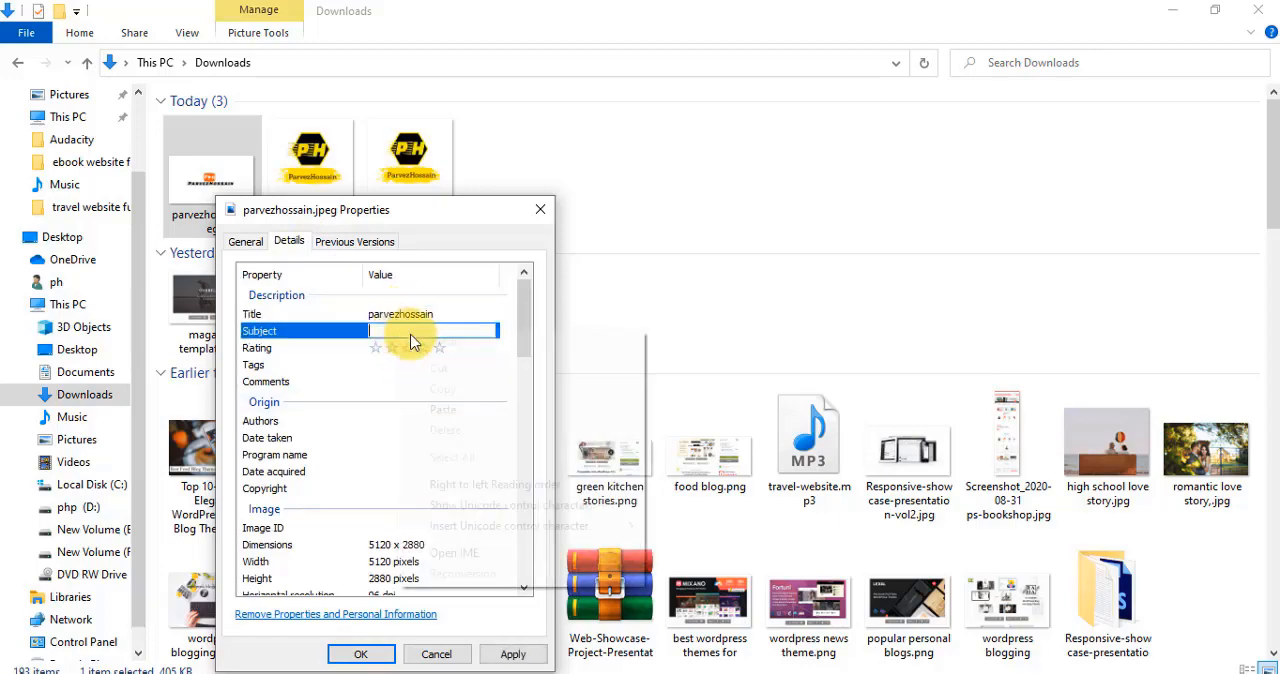
left_click(440, 410)
left_click(515, 654)
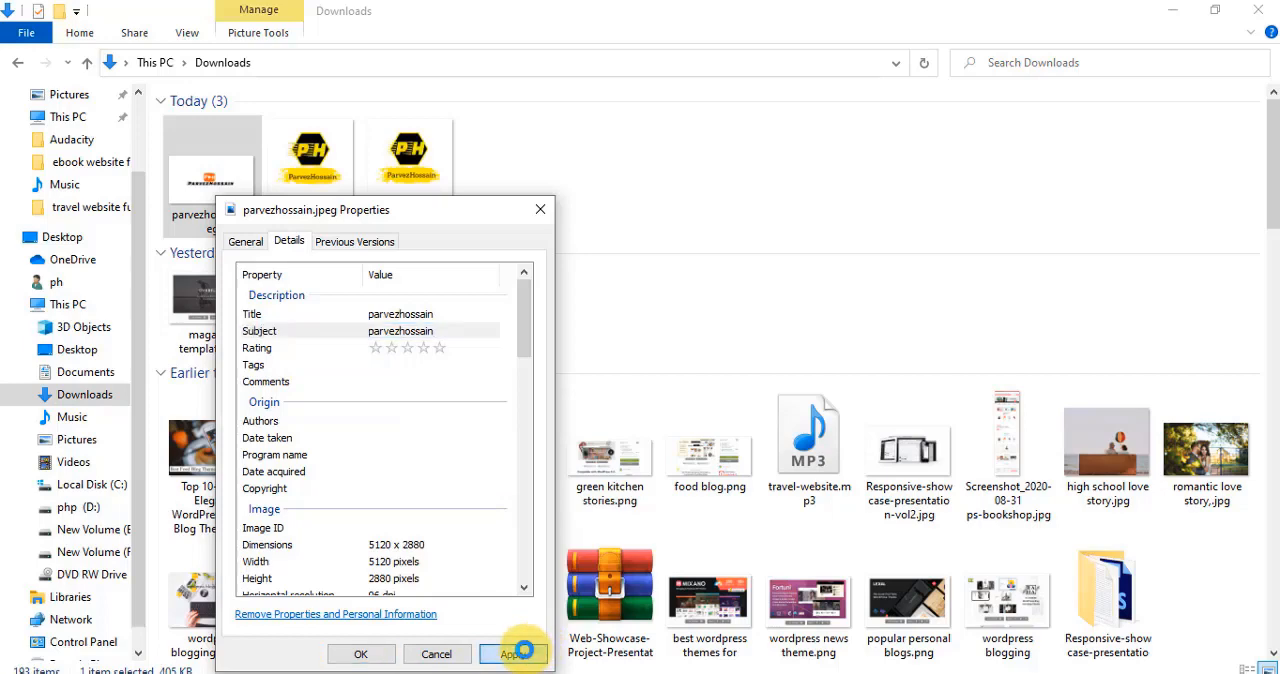
- Give the JPEG a five-star rating and save its properties
left_click(432, 349)
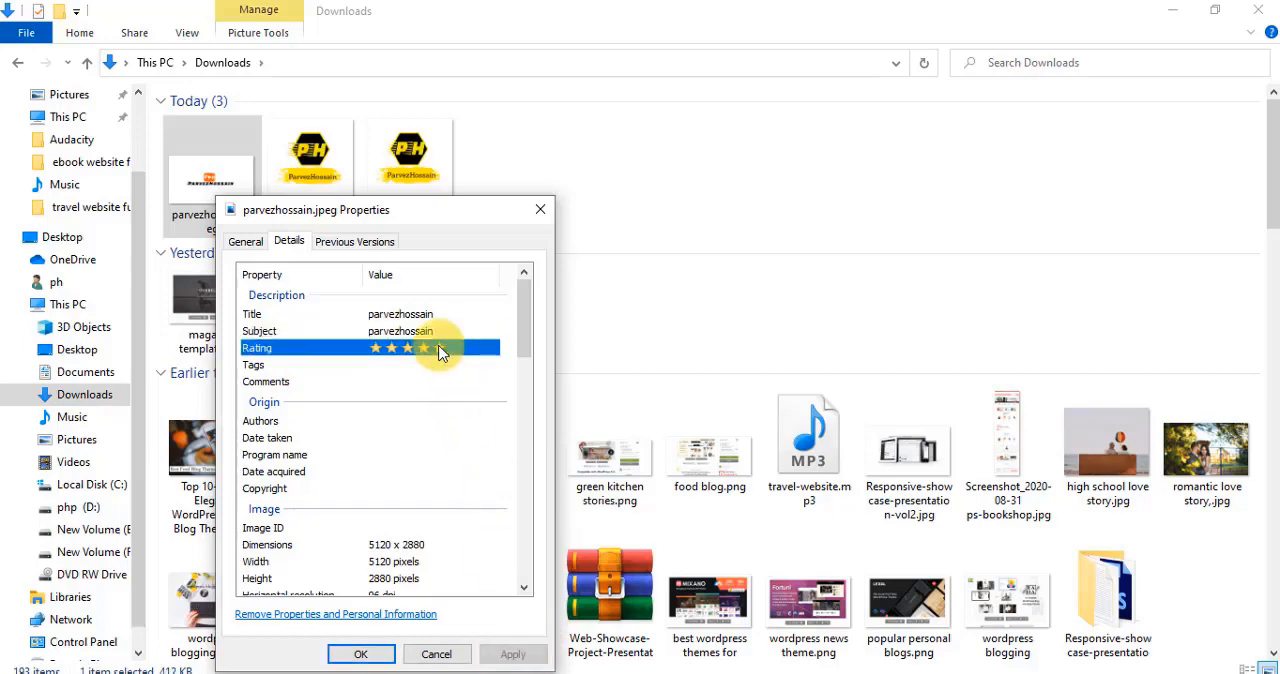
left_click(440, 349)
left_click(511, 655)
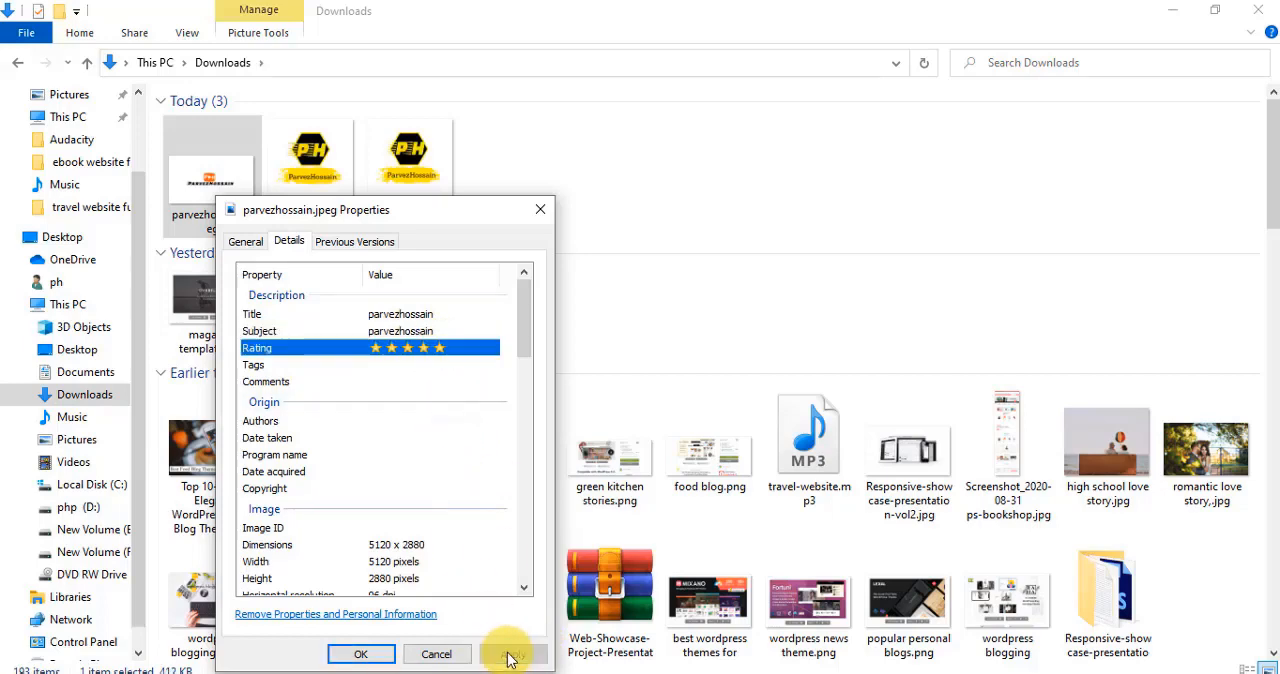
left_click(358, 654)
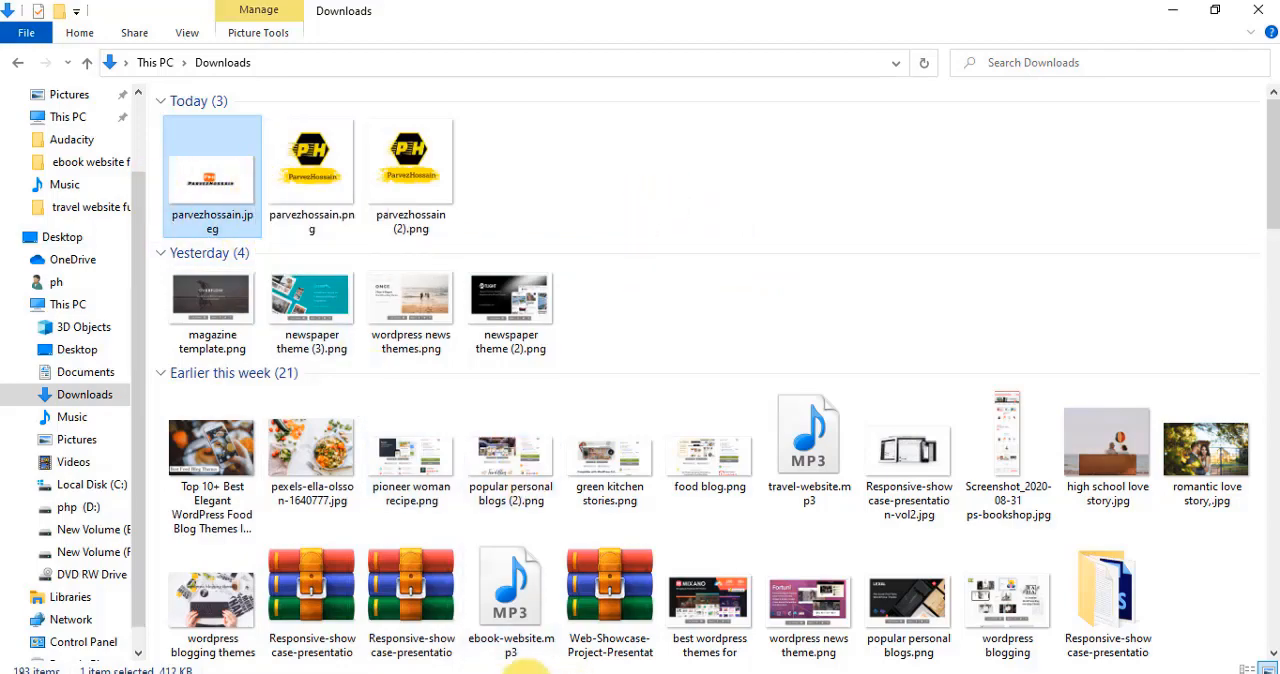
- Reopen the JPEG's detailed properties, paste the channel's keyword list into its tags and comments, and save
right_click(226, 175)
left_click(271, 652)
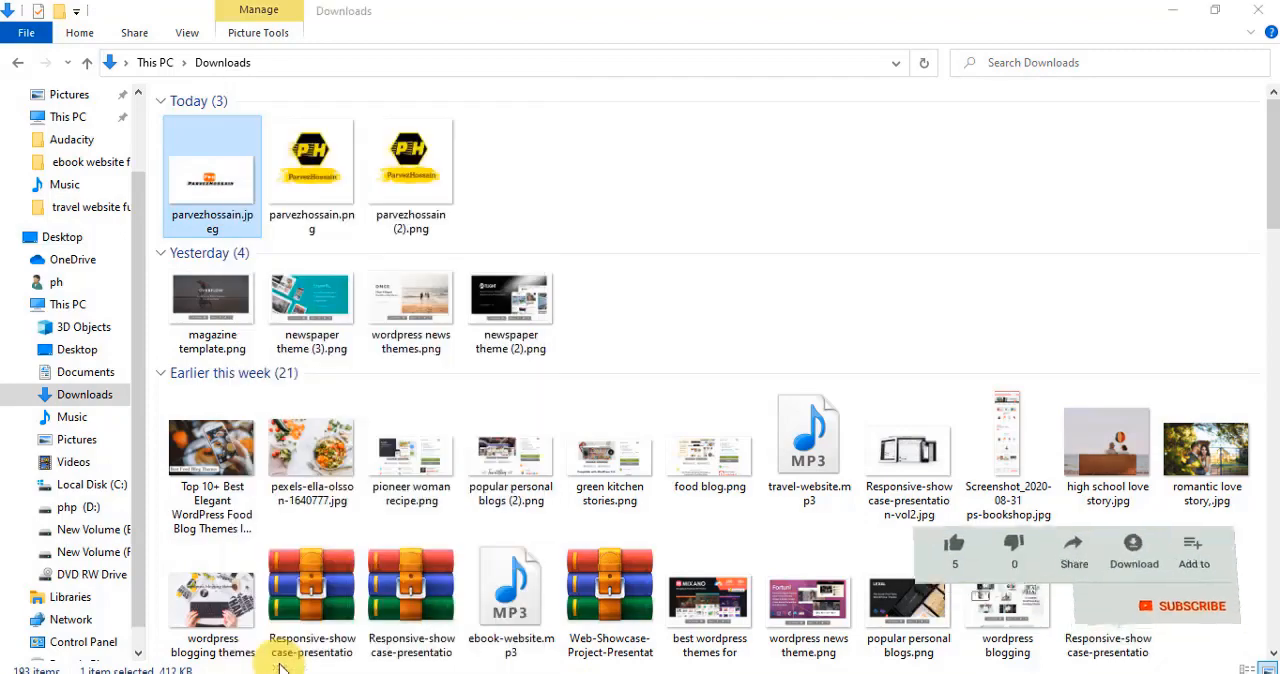
left_click(306, 241)
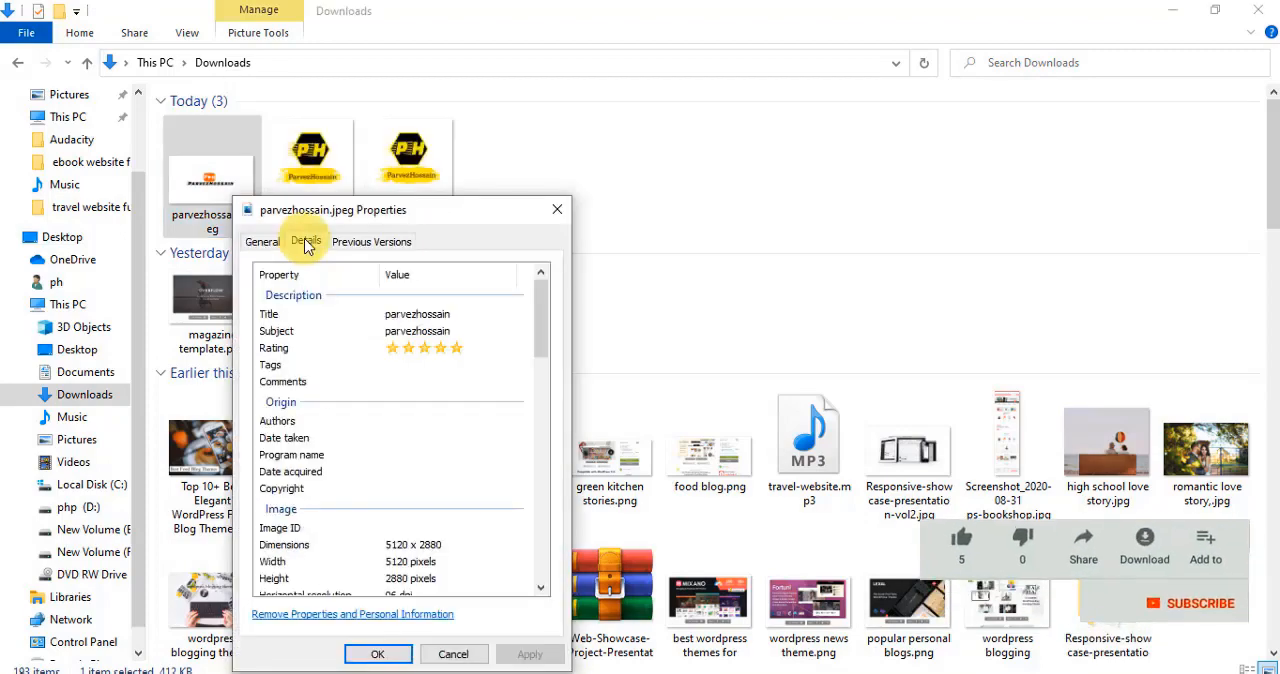
left_click(405, 365)
right_click(407, 364)
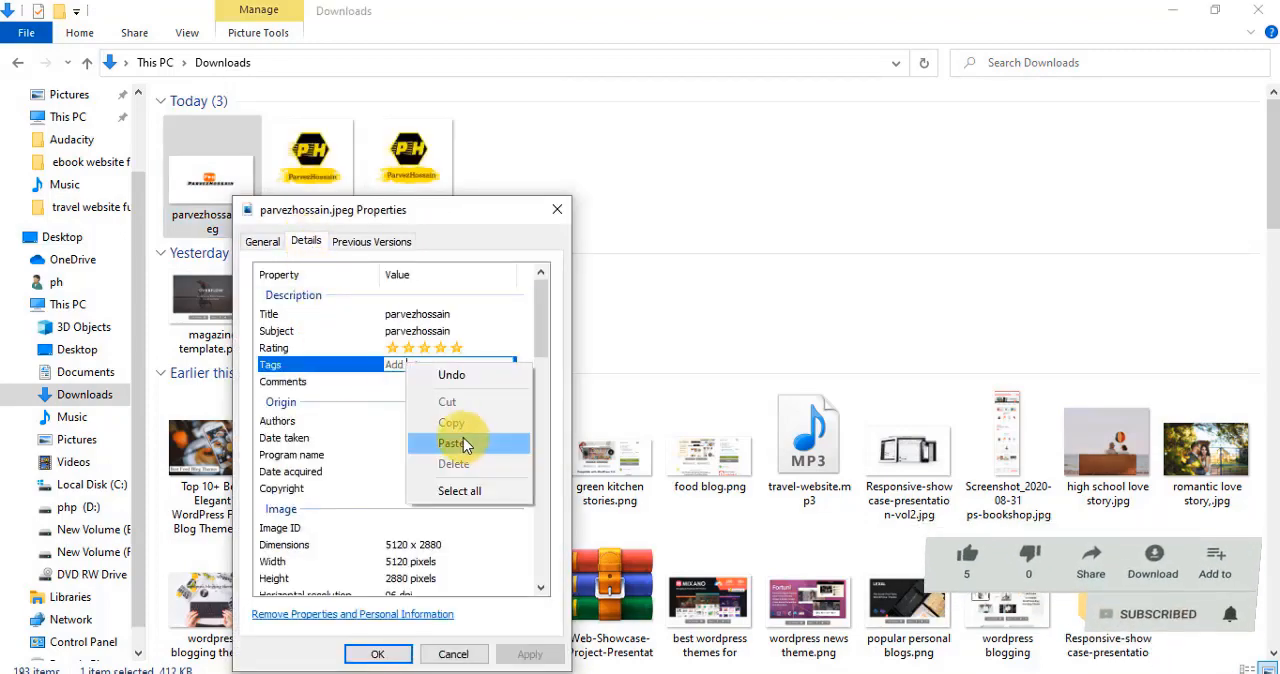
left_click(463, 437)
left_click(351, 386)
left_click(420, 381)
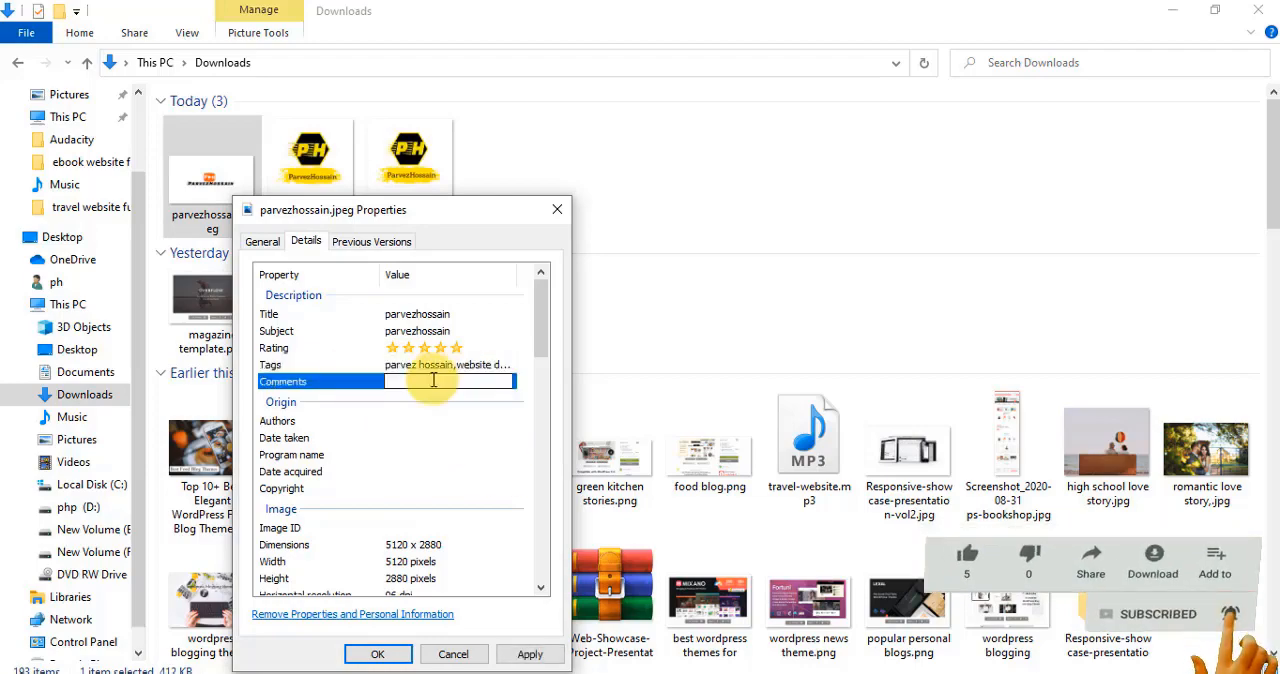
right_click(430, 383)
left_click(474, 463)
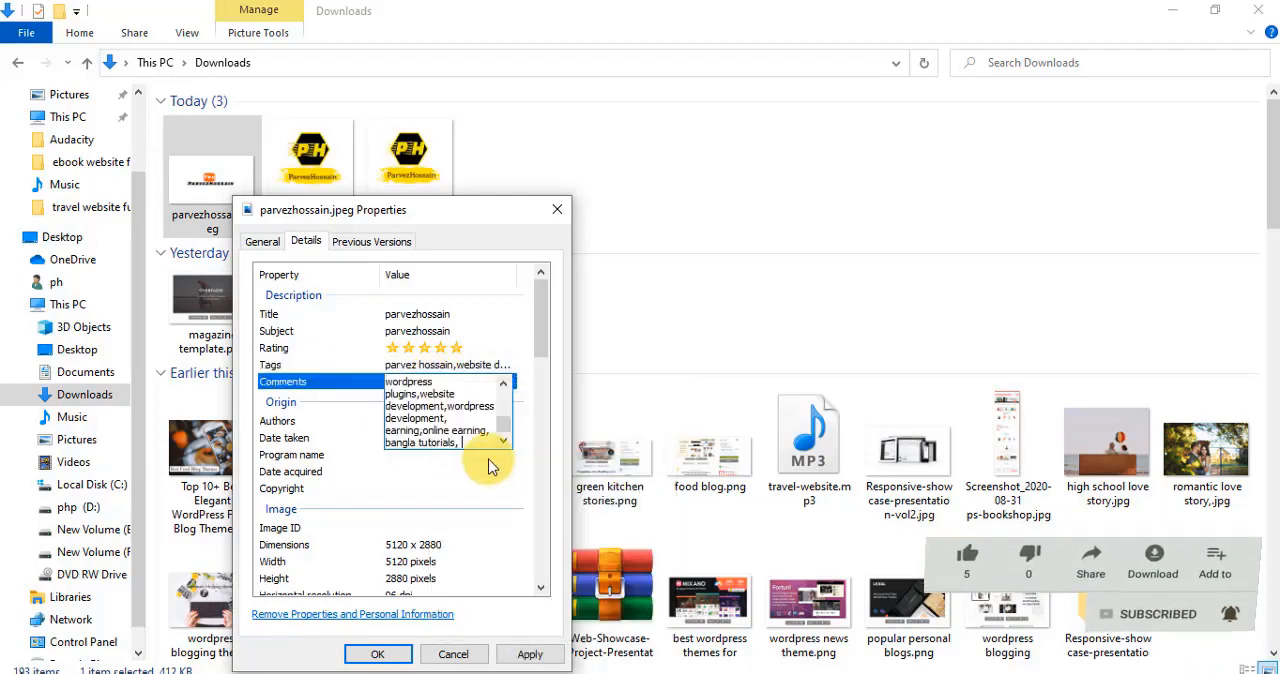
left_click(524, 656)
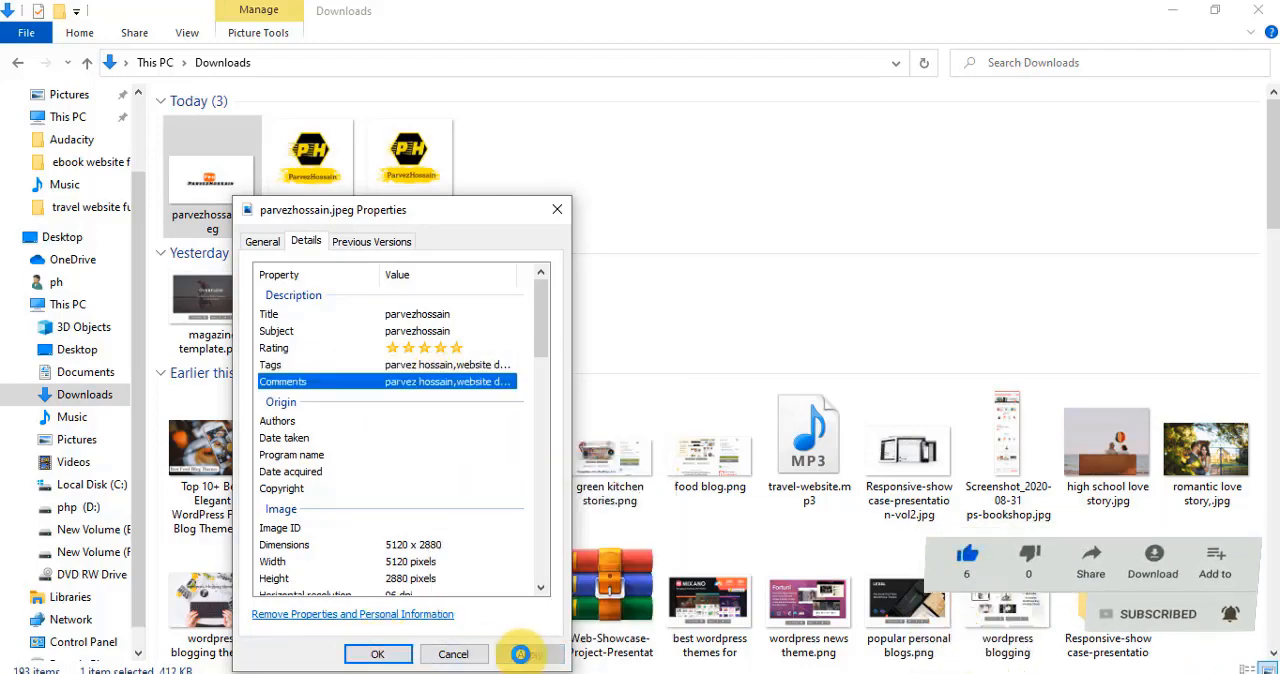
left_click(391, 655)
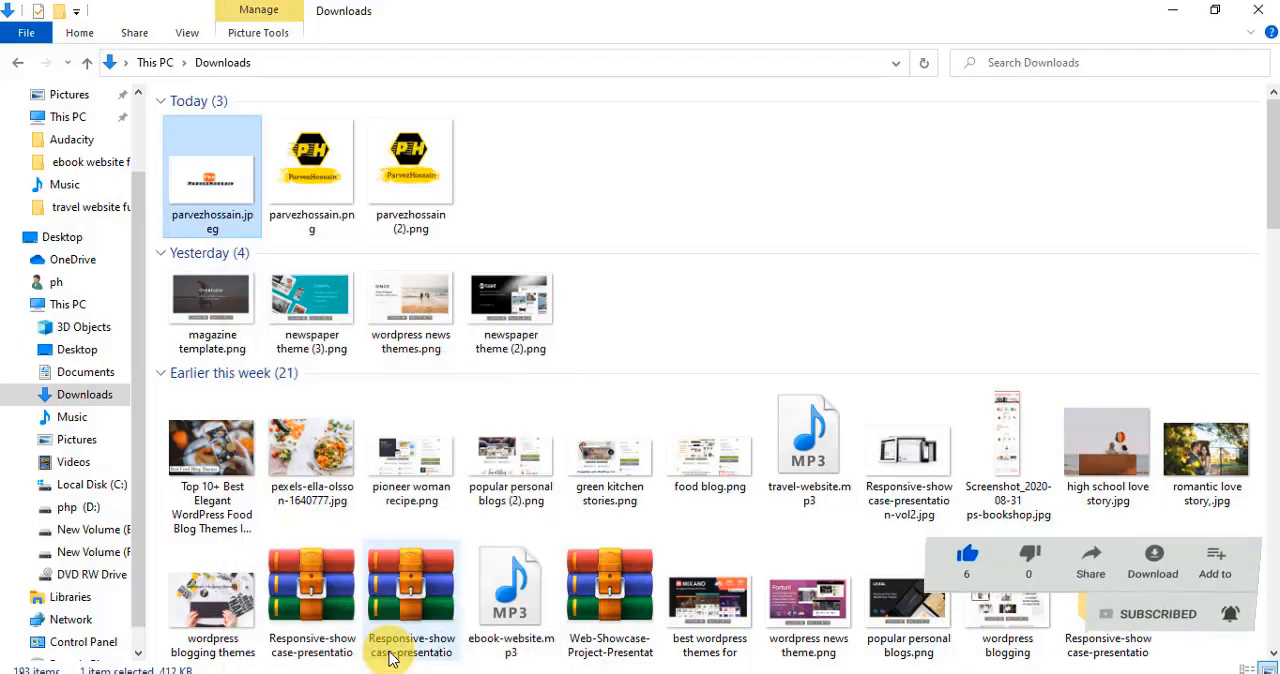
- Paste the keyword list into the JPEG's empty tags property once more and save it
right_click(218, 212)
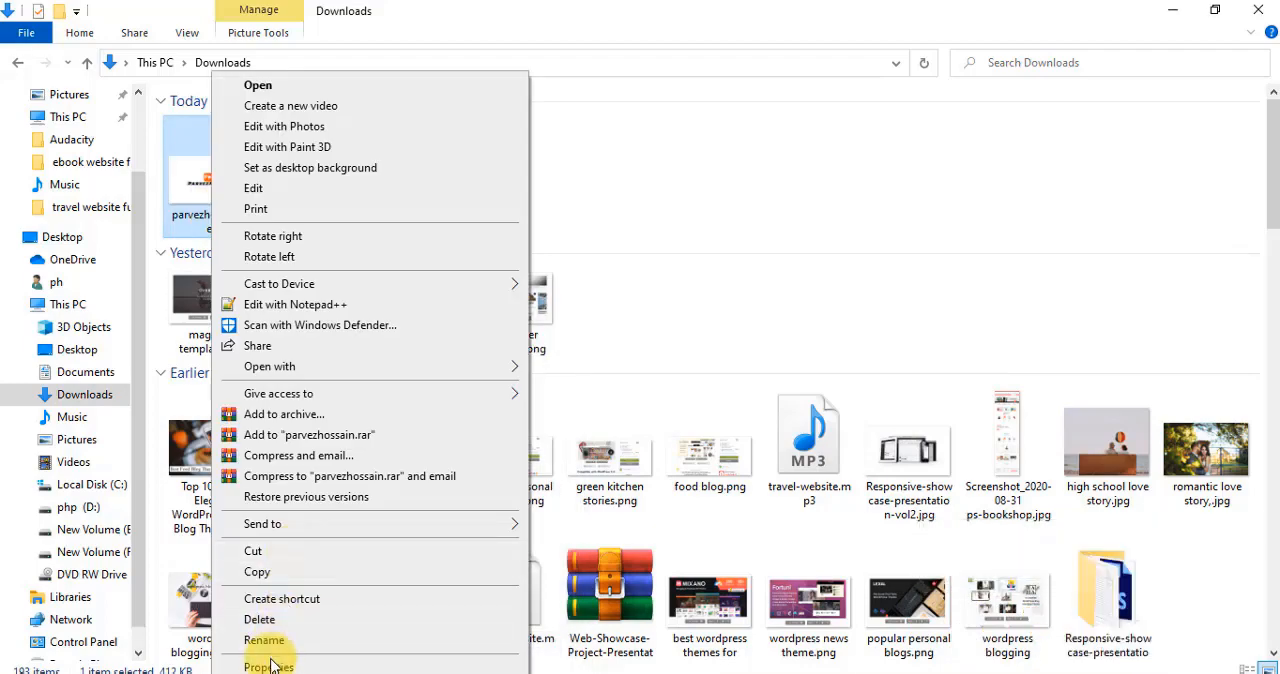
left_click(268, 666)
left_click(292, 242)
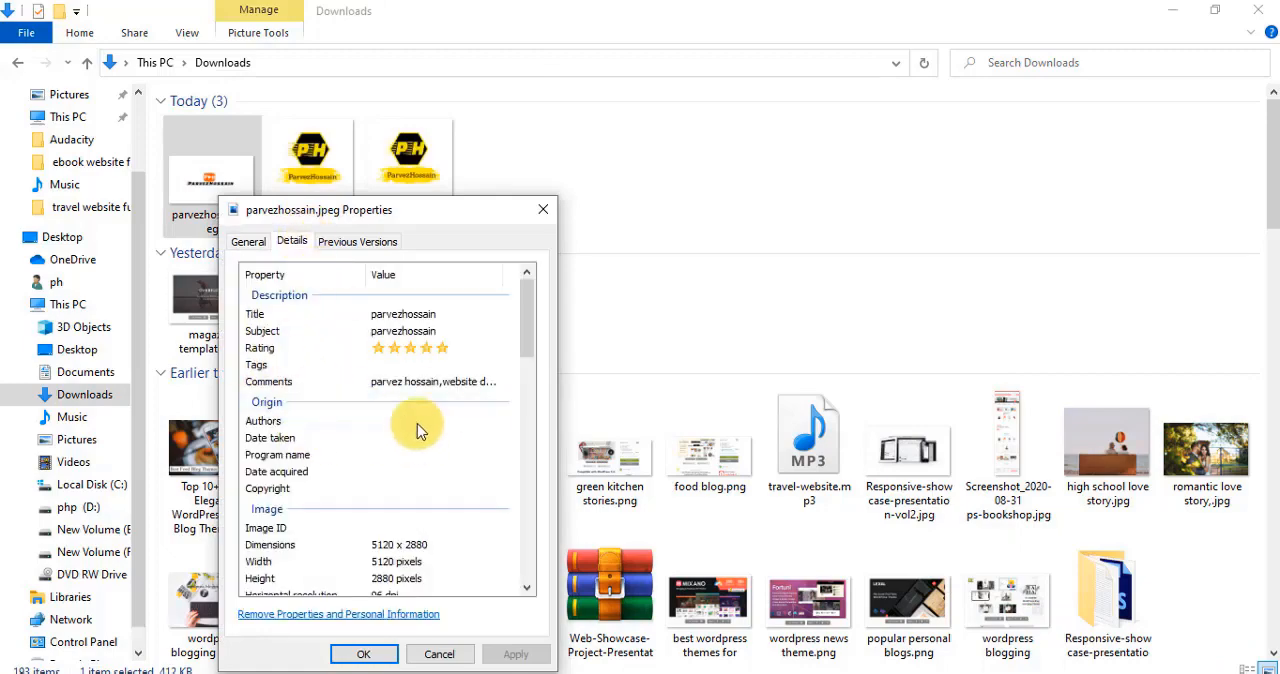
left_click(402, 367)
right_click(420, 367)
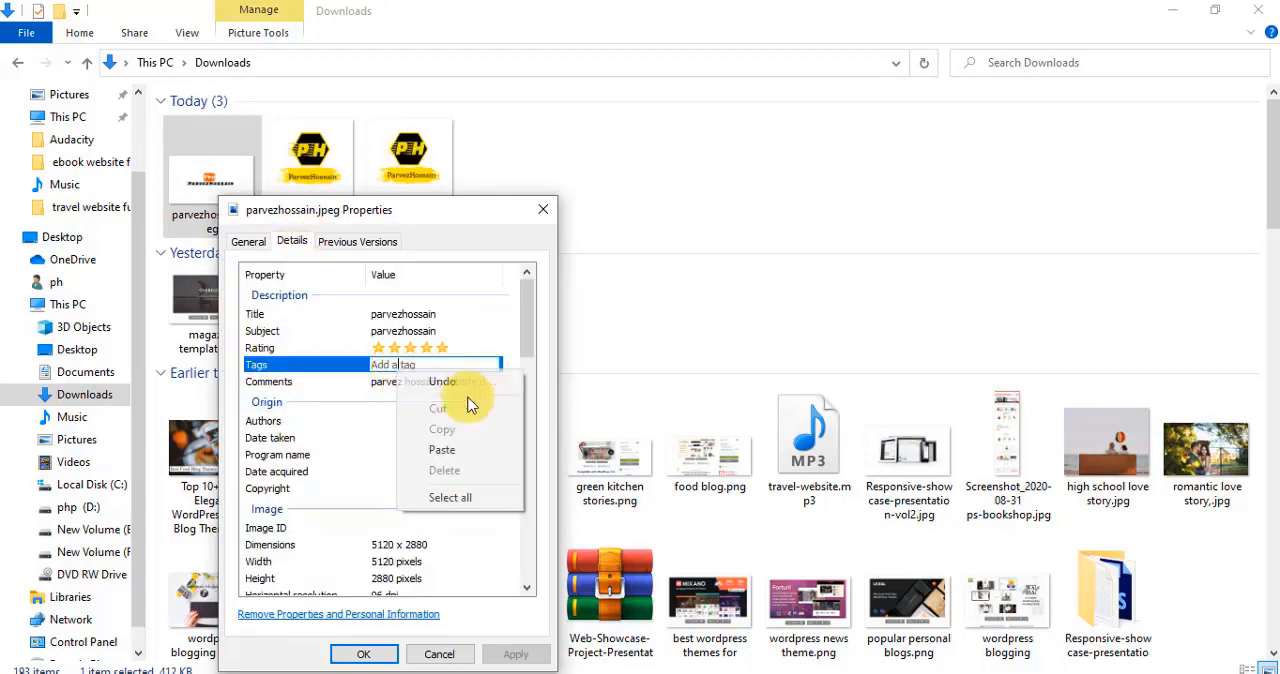
left_click(443, 449)
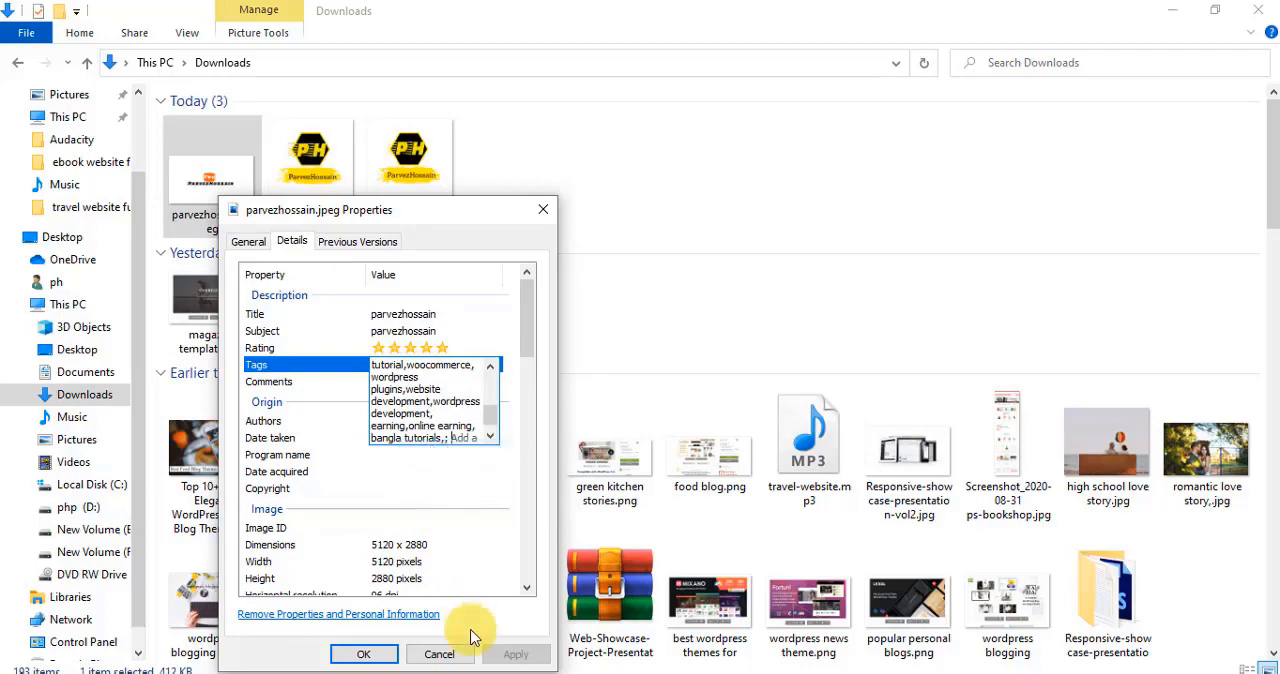
left_click(364, 654)
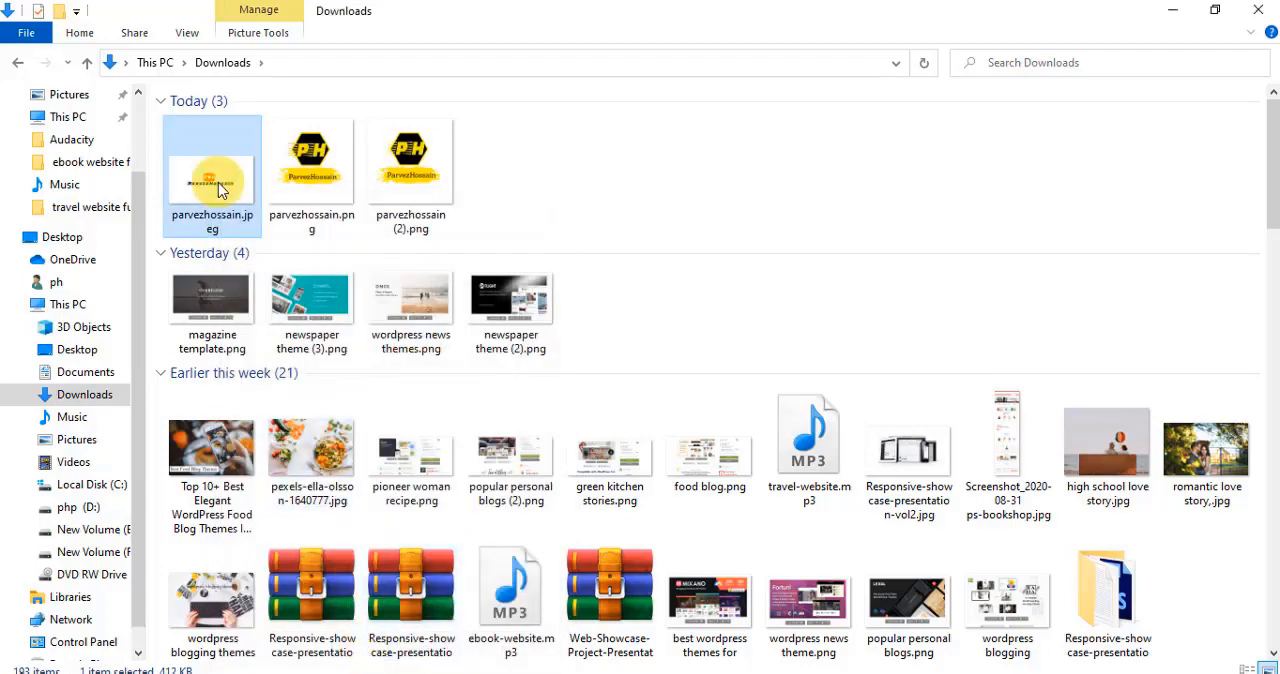
- Set the authors and copyright of the channel art JPEG to the channel name in its detailed properties and save
right_click(220, 190)
left_click(275, 667)
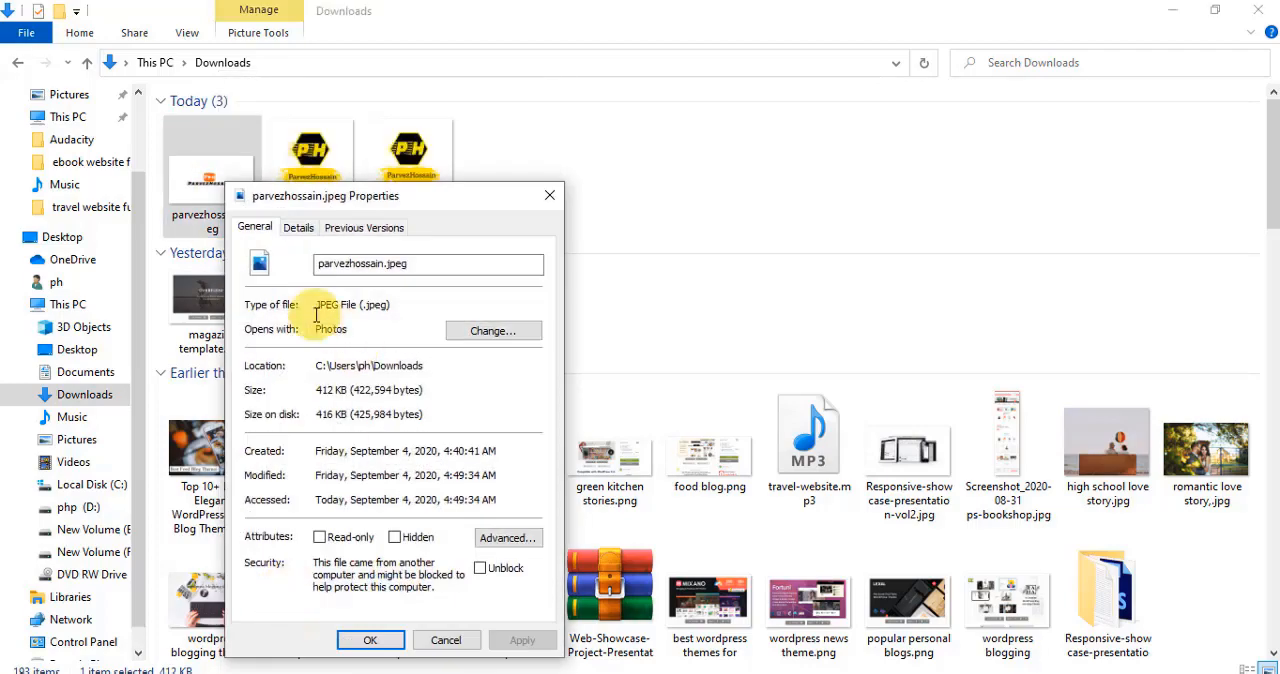
left_click(296, 229)
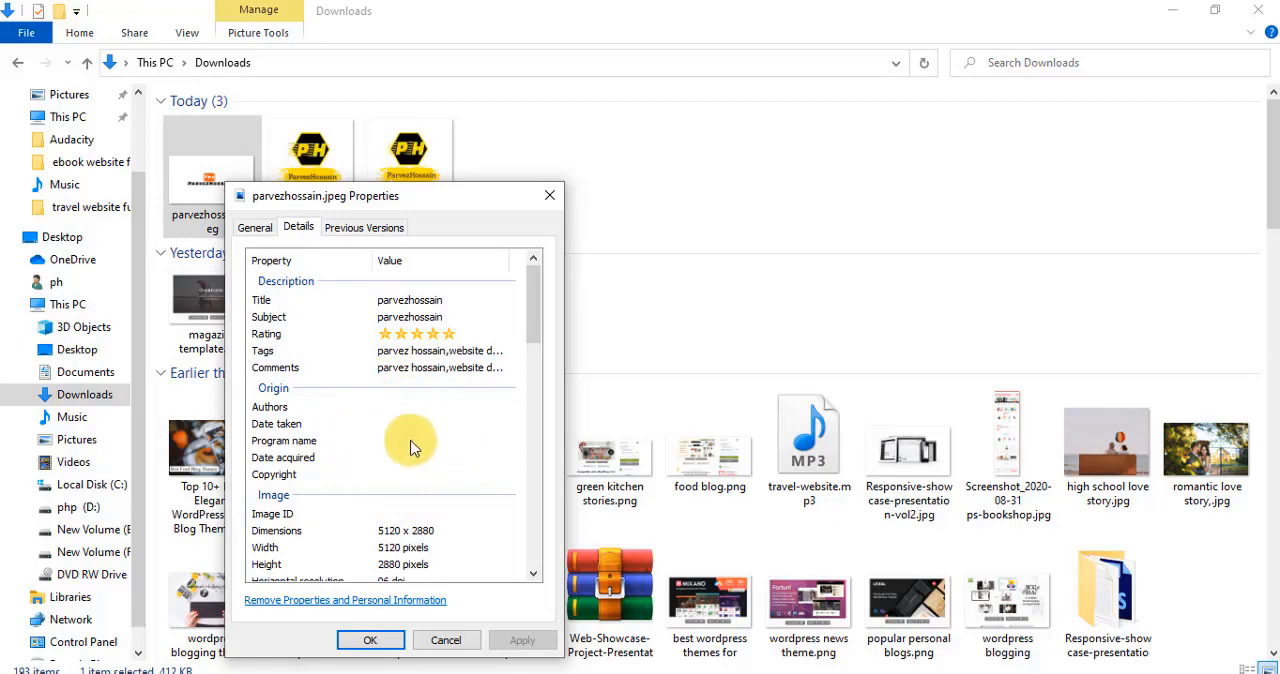
left_click(396, 408)
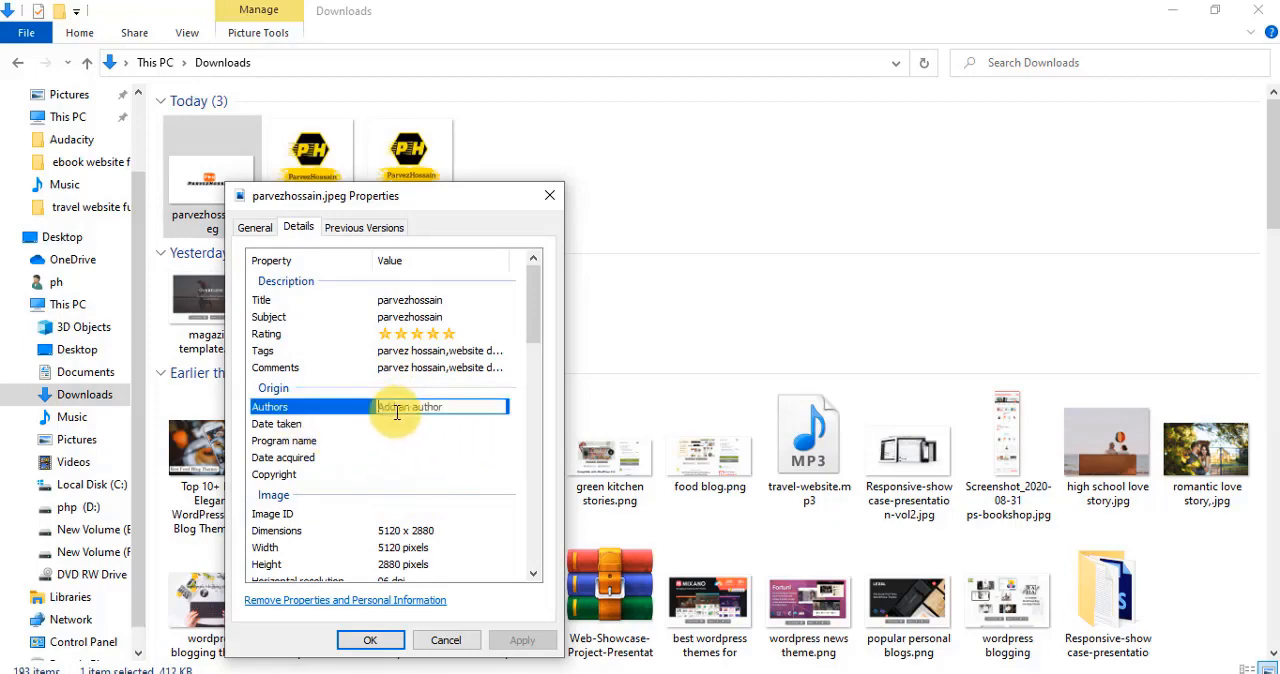
type("parvezhossain")
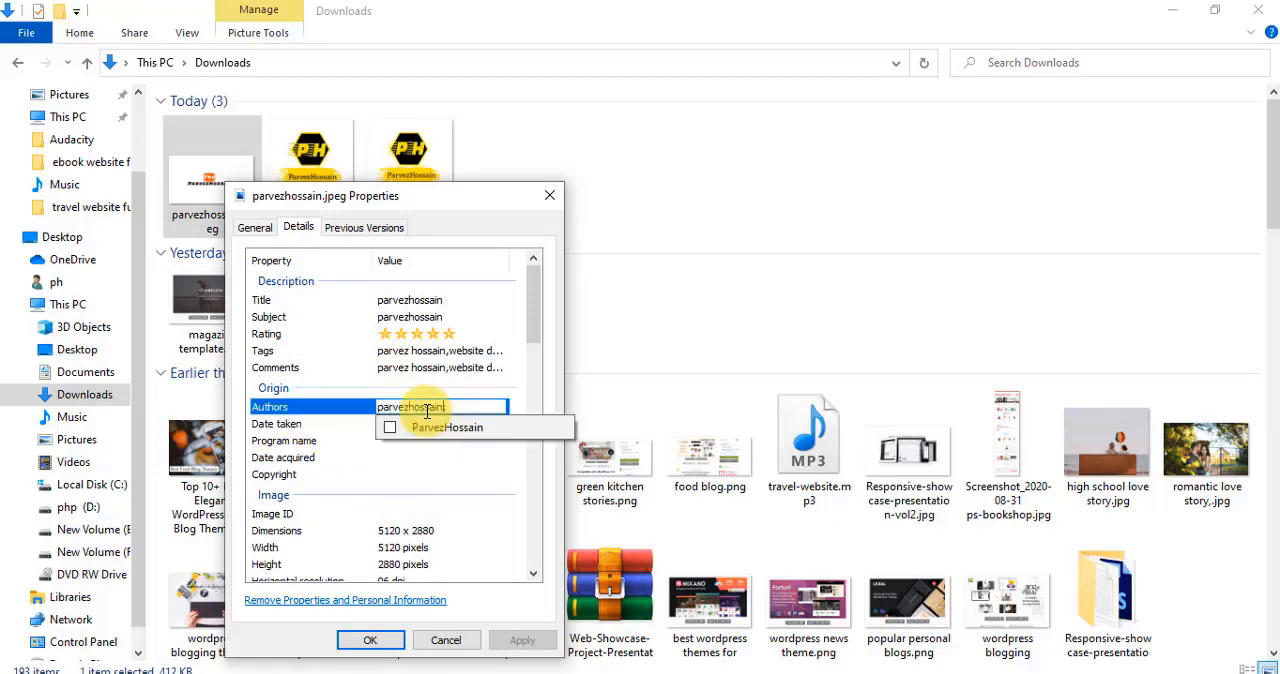
left_click(447, 427)
left_click(419, 475)
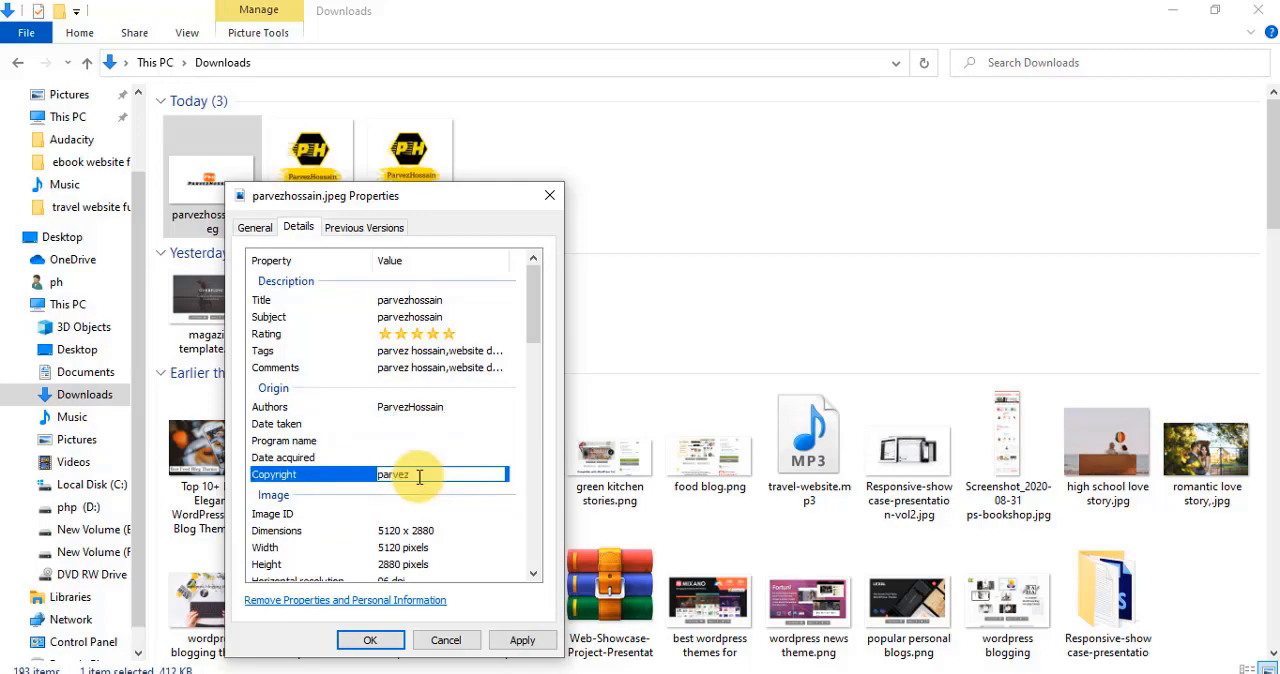
type("parvezhossain")
left_click(370, 640)
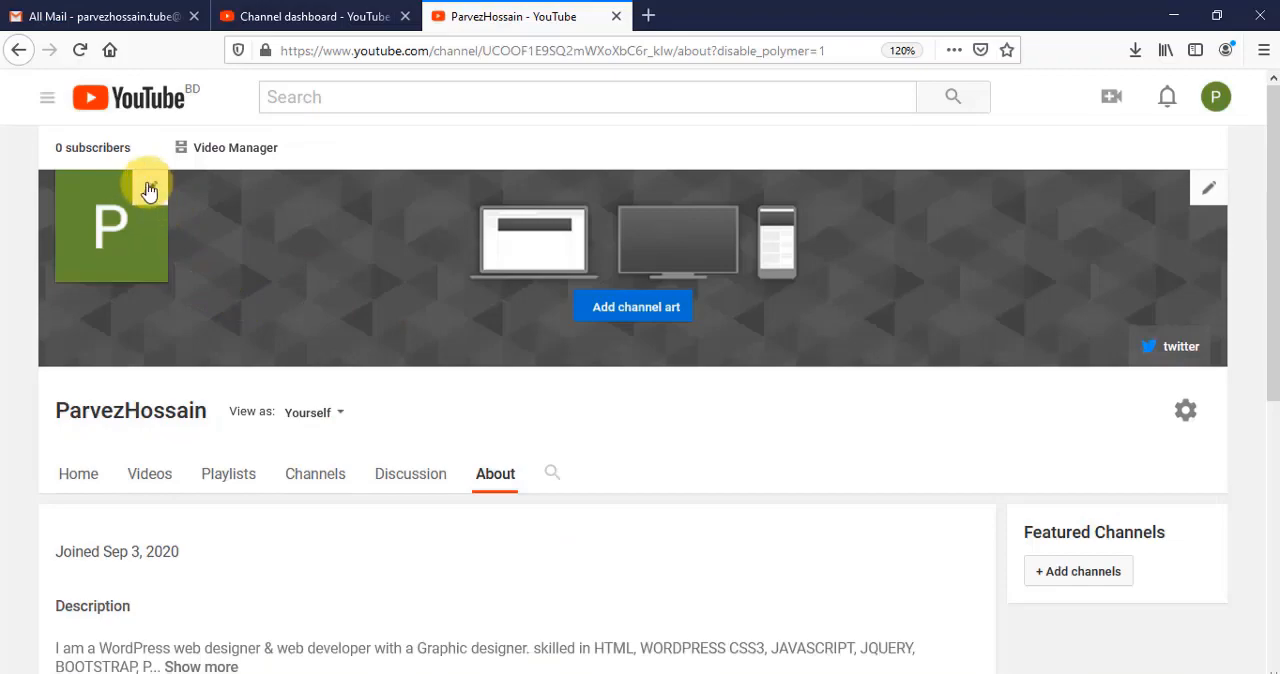
- Edit the channel icon through the Brand Account, uploading the downloaded logo PNG numbered (2) and setting it as the profile photo
left_click(148, 190)
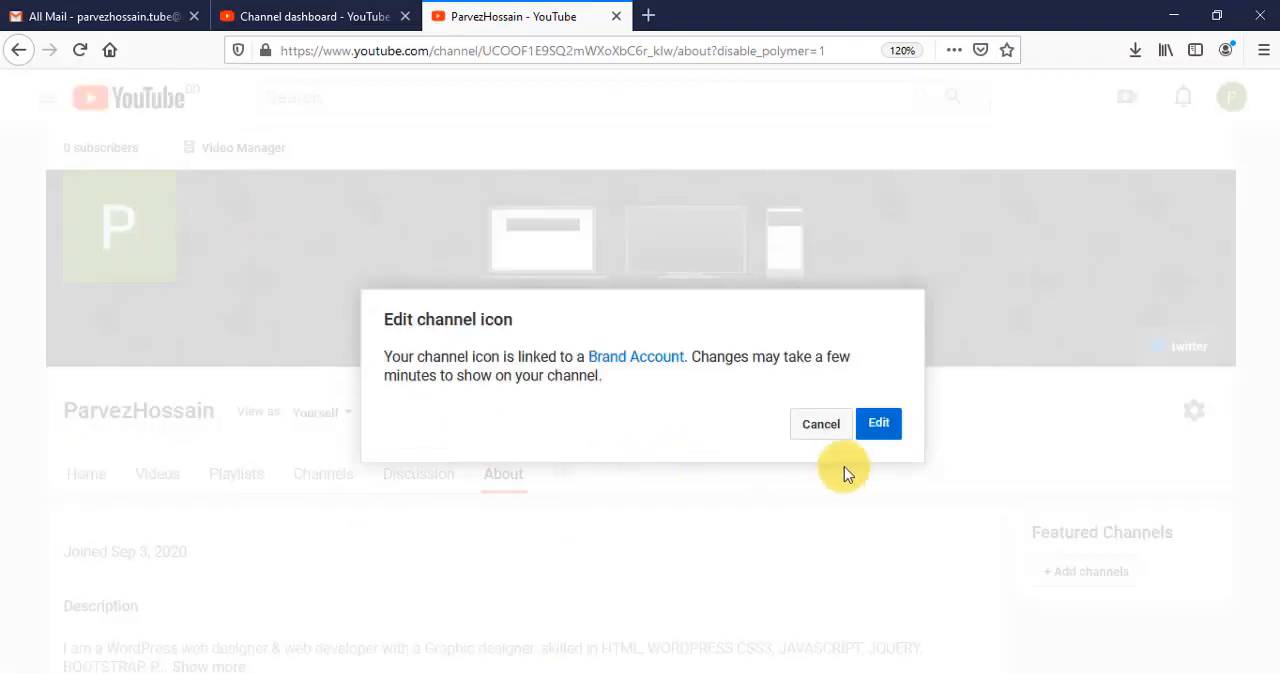
left_click(891, 424)
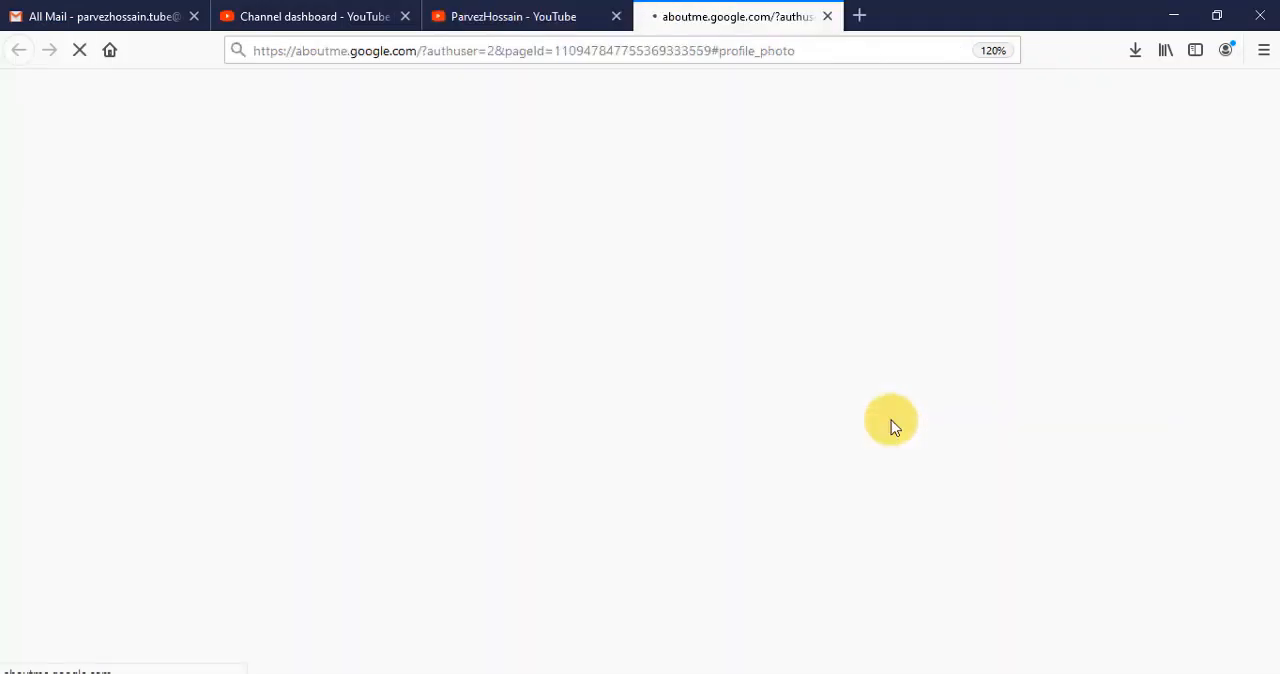
left_click(668, 604)
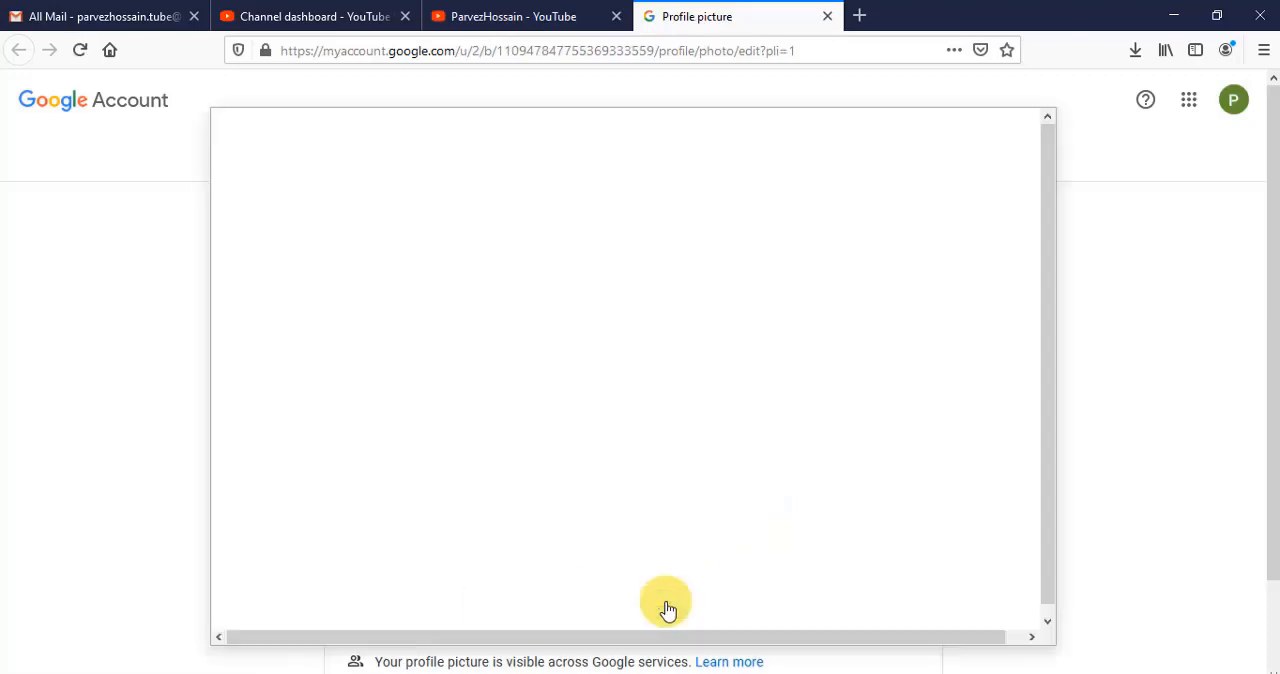
left_click(619, 473)
left_click(474, 207)
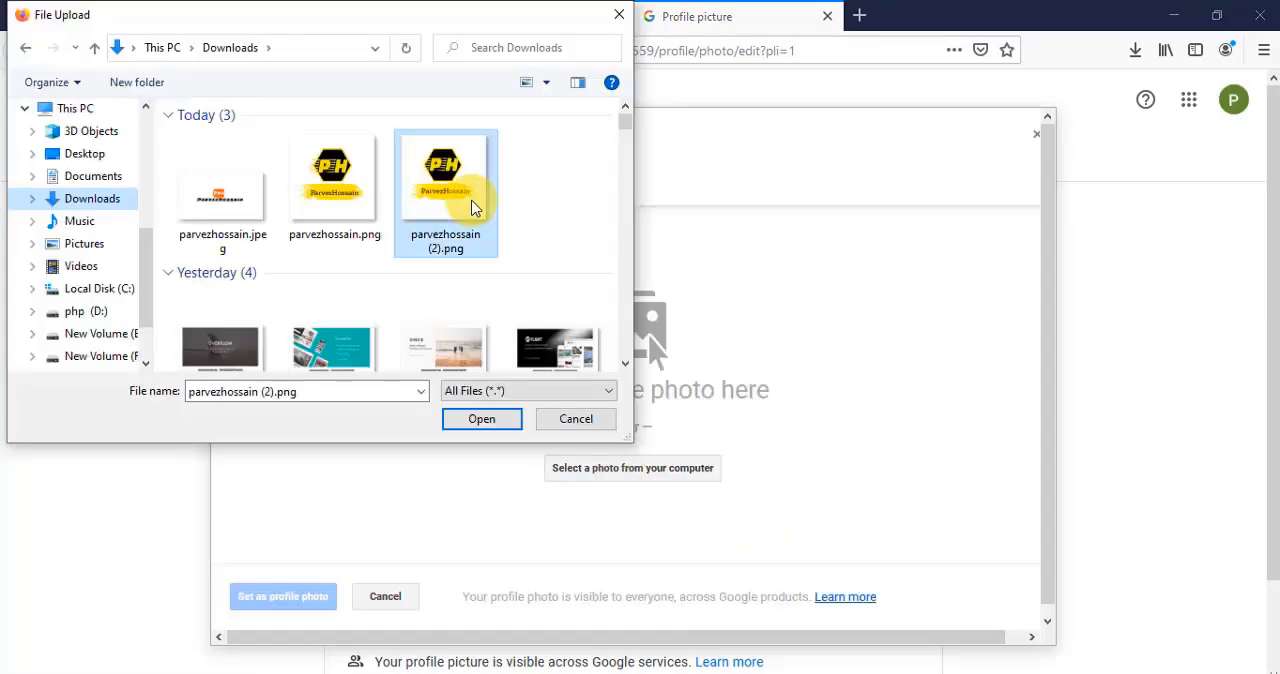
left_click(481, 420)
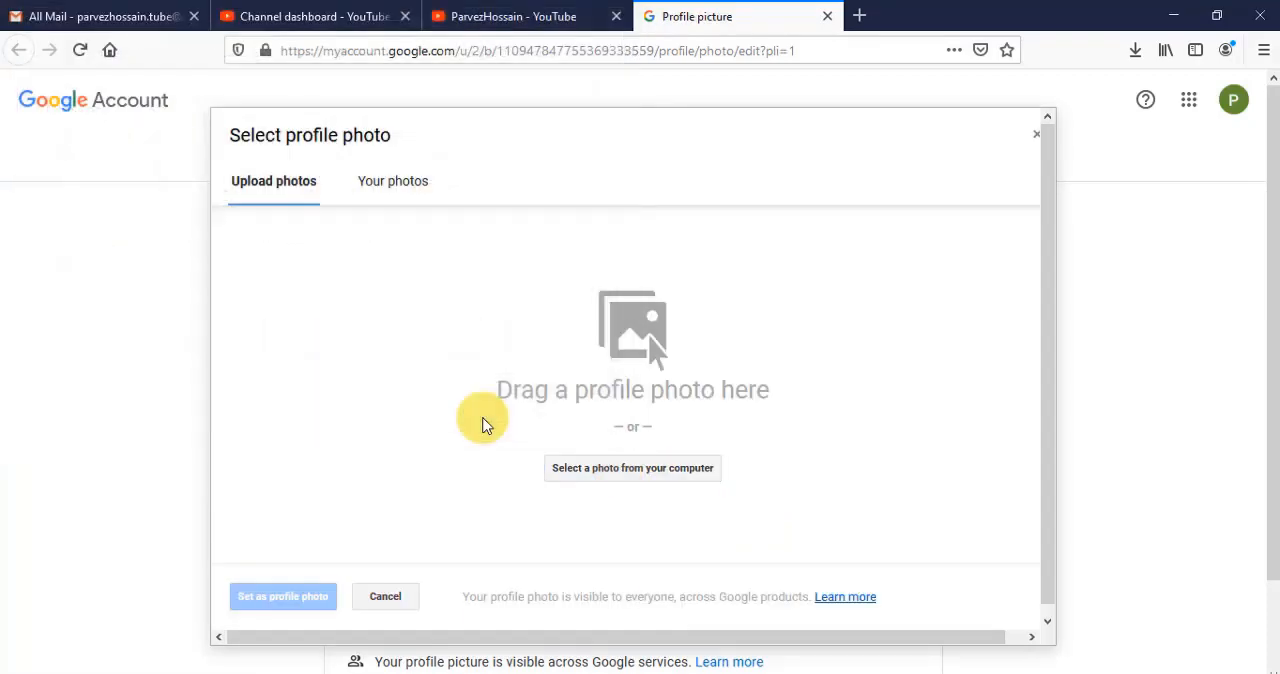
left_click(291, 597)
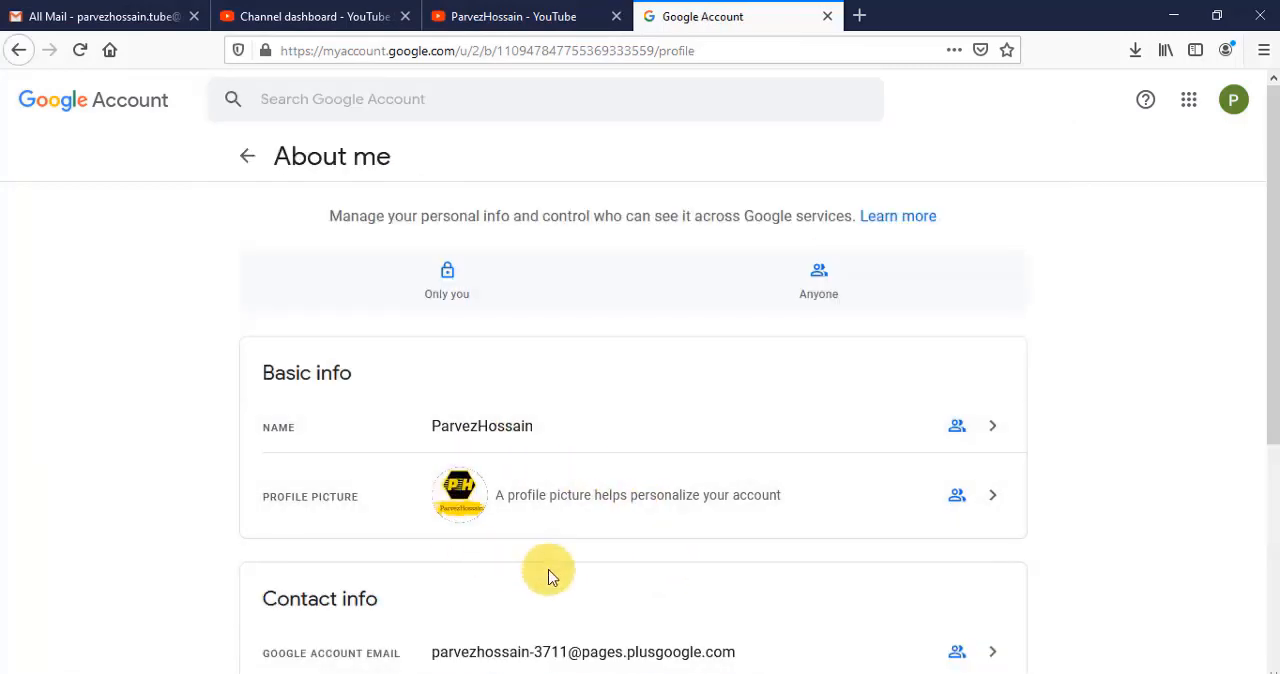
- Return to the YouTube channel page and upload the downloaded JPEG banner as the channel art, keeping its default crop
left_click(490, 12)
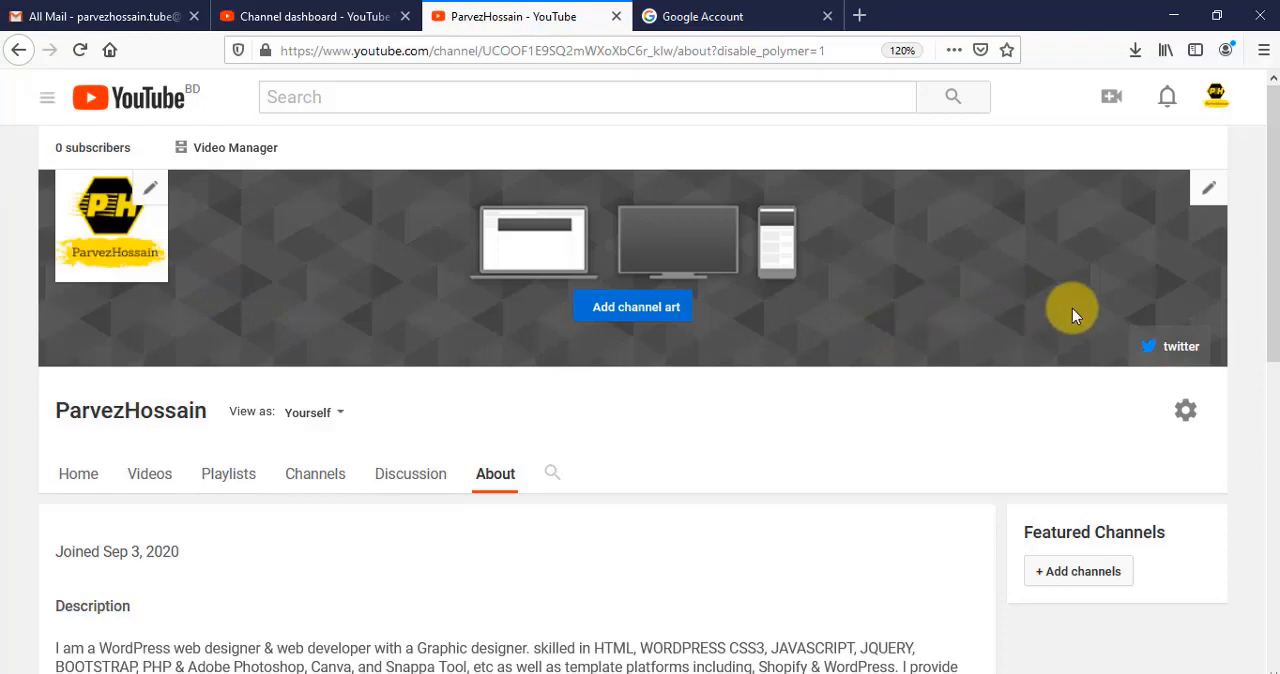
left_click(1208, 192)
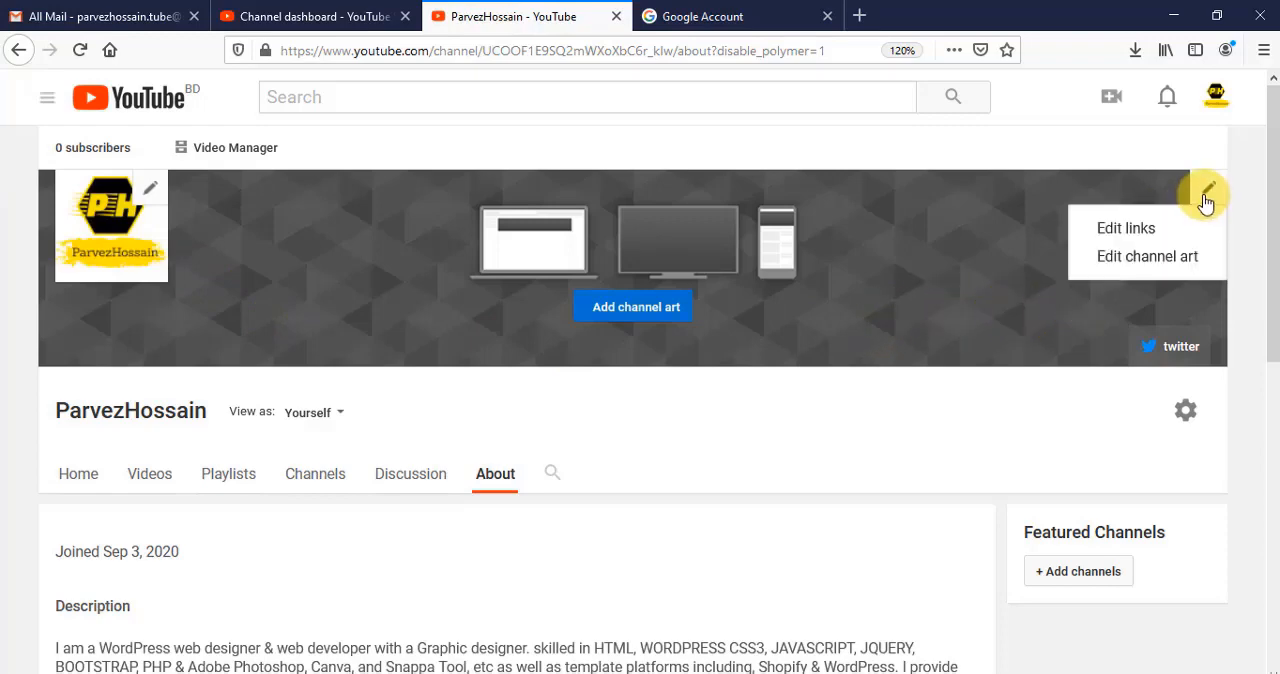
left_click(1183, 262)
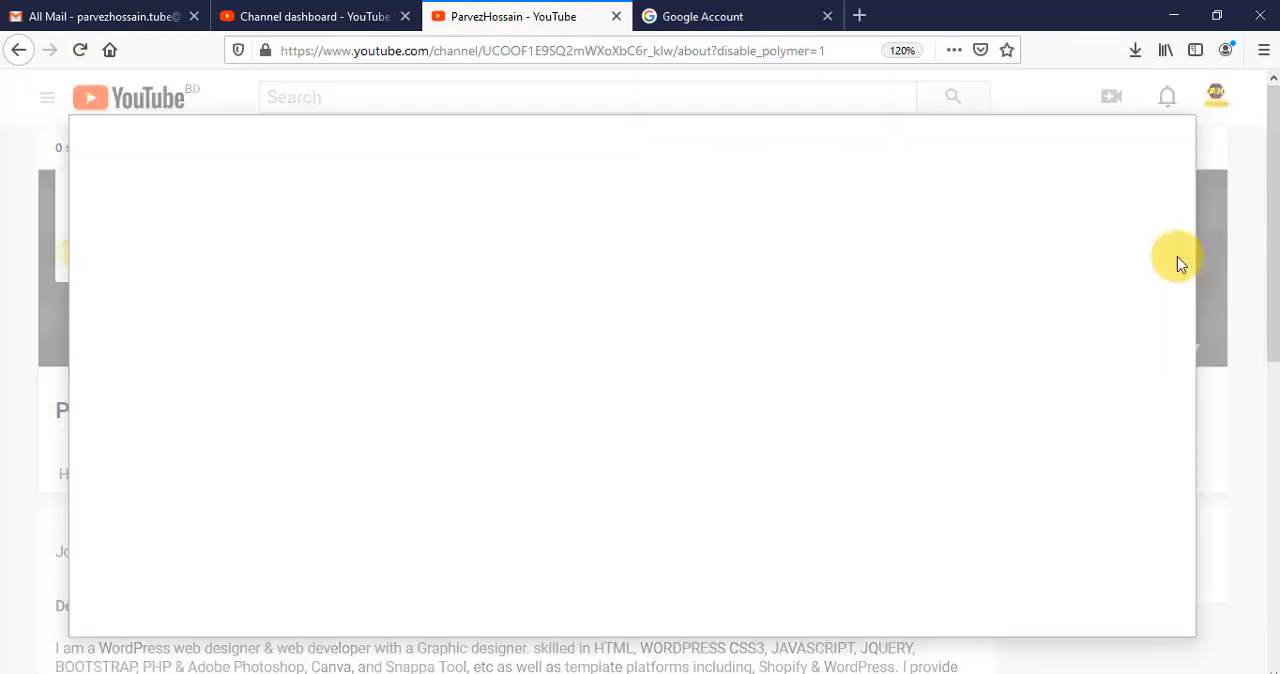
left_click(580, 440)
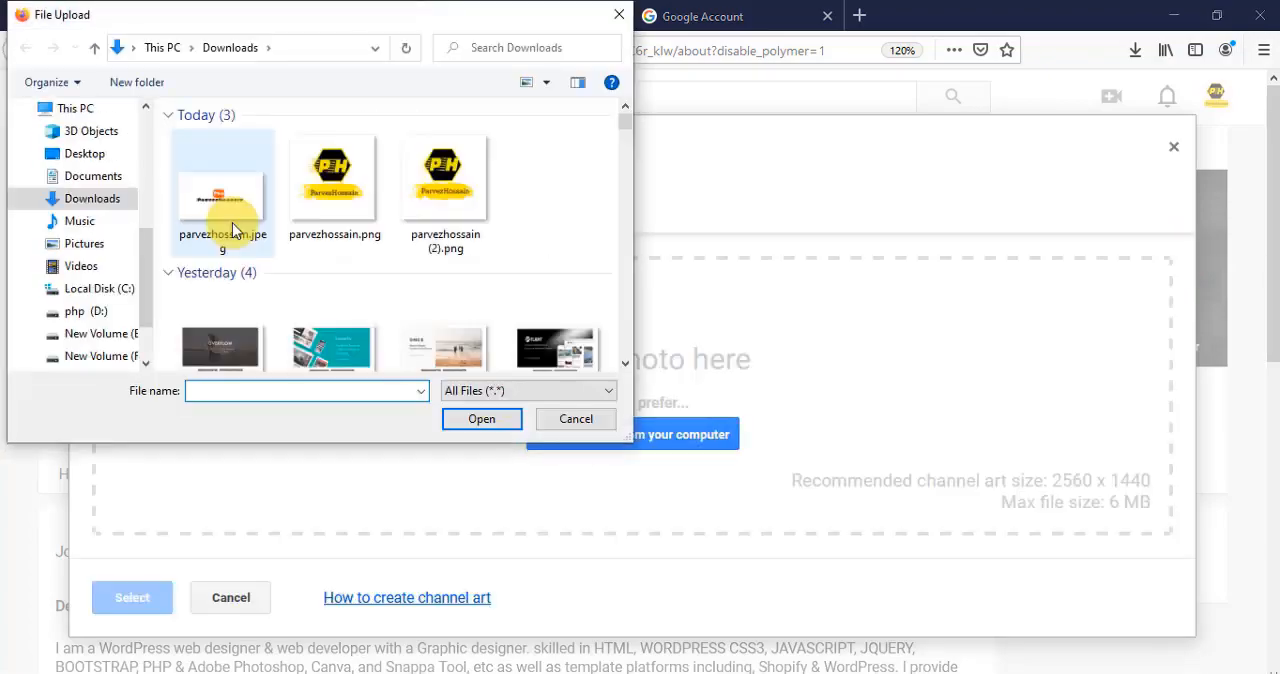
left_click(220, 195)
left_click(495, 424)
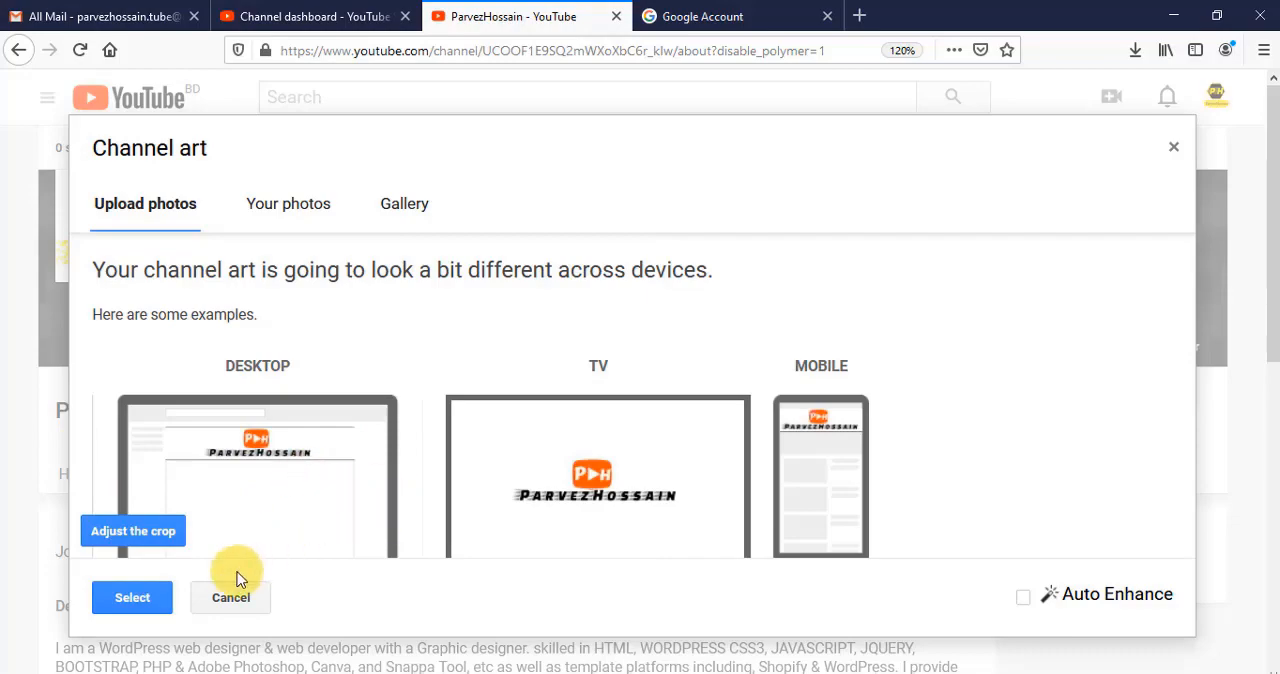
left_click(140, 605)
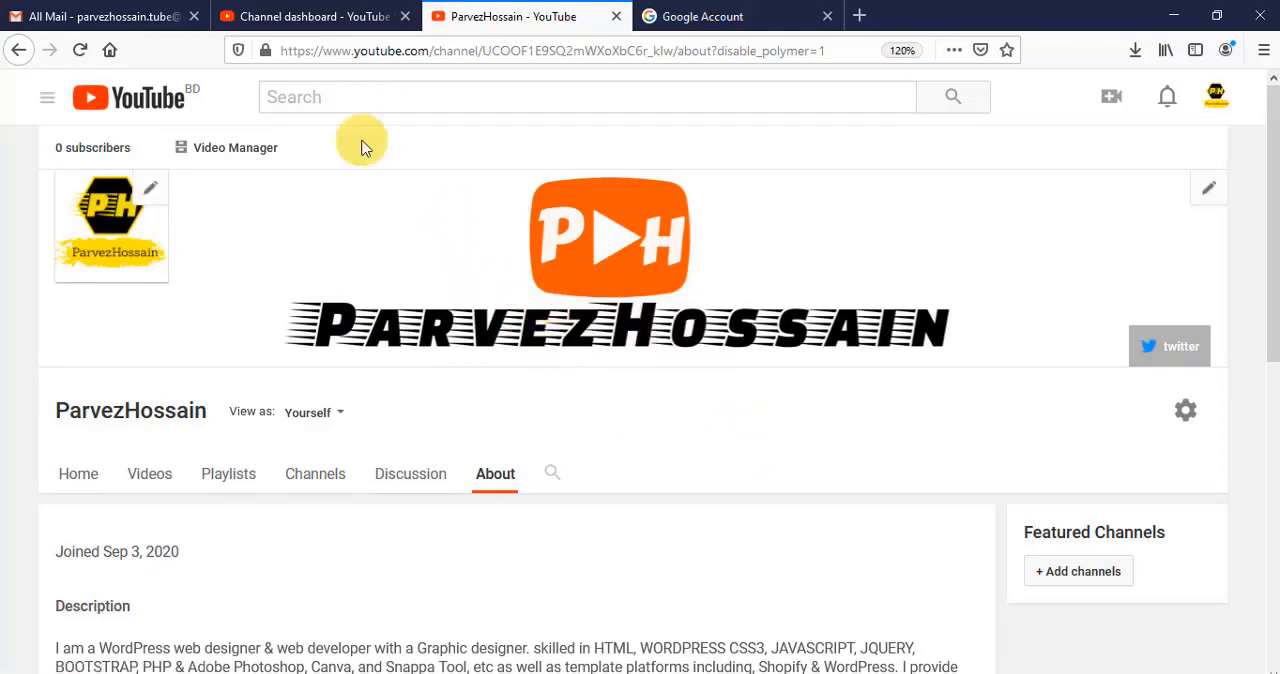
left_click(312, 17)
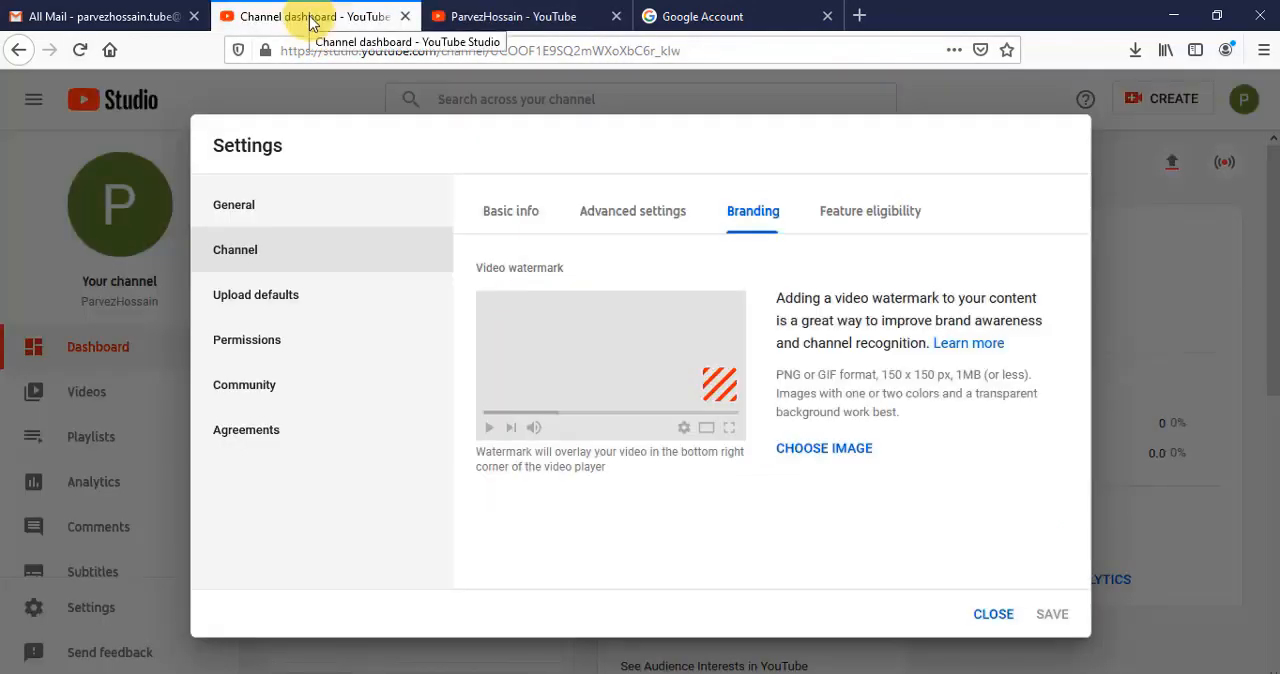
left_click(290, 207)
left_click(290, 253)
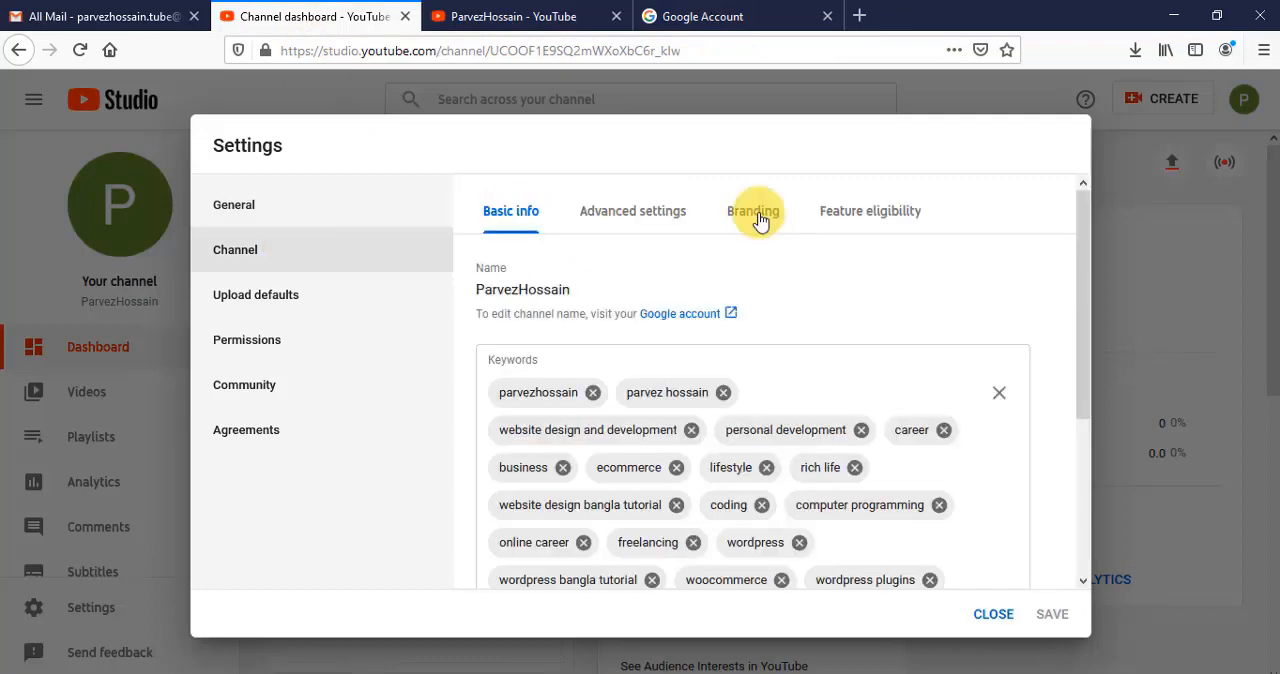
left_click(755, 215)
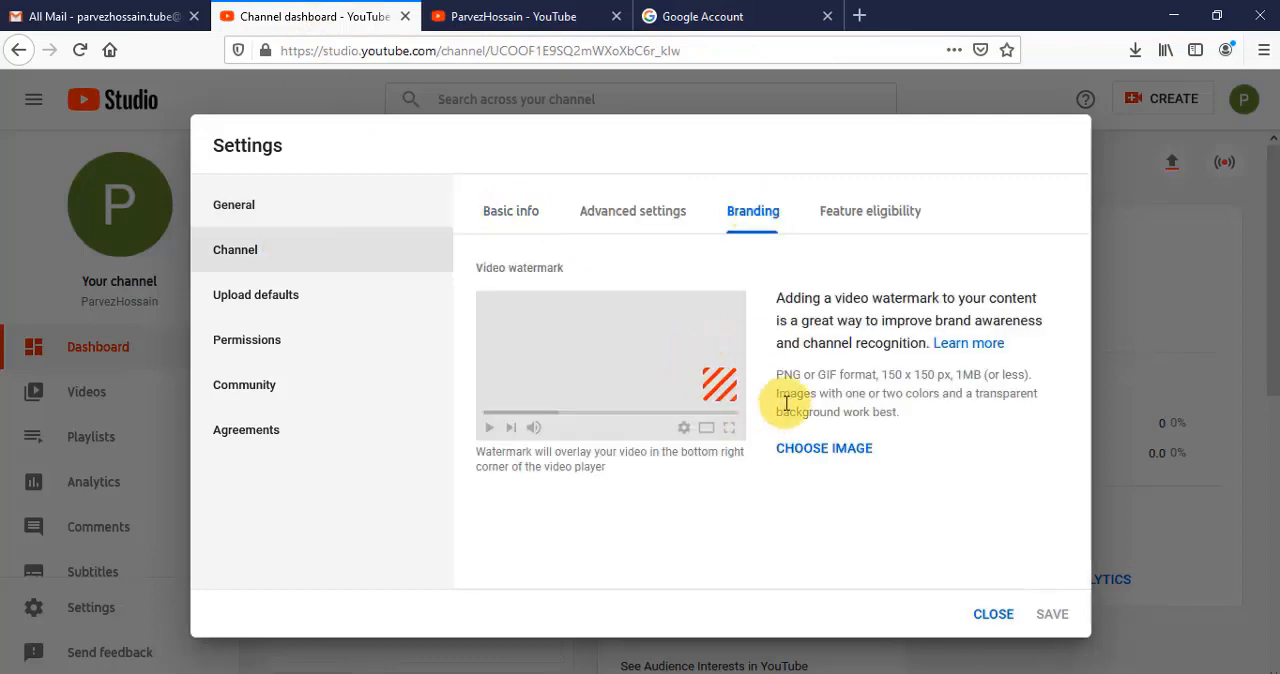
left_click(820, 450)
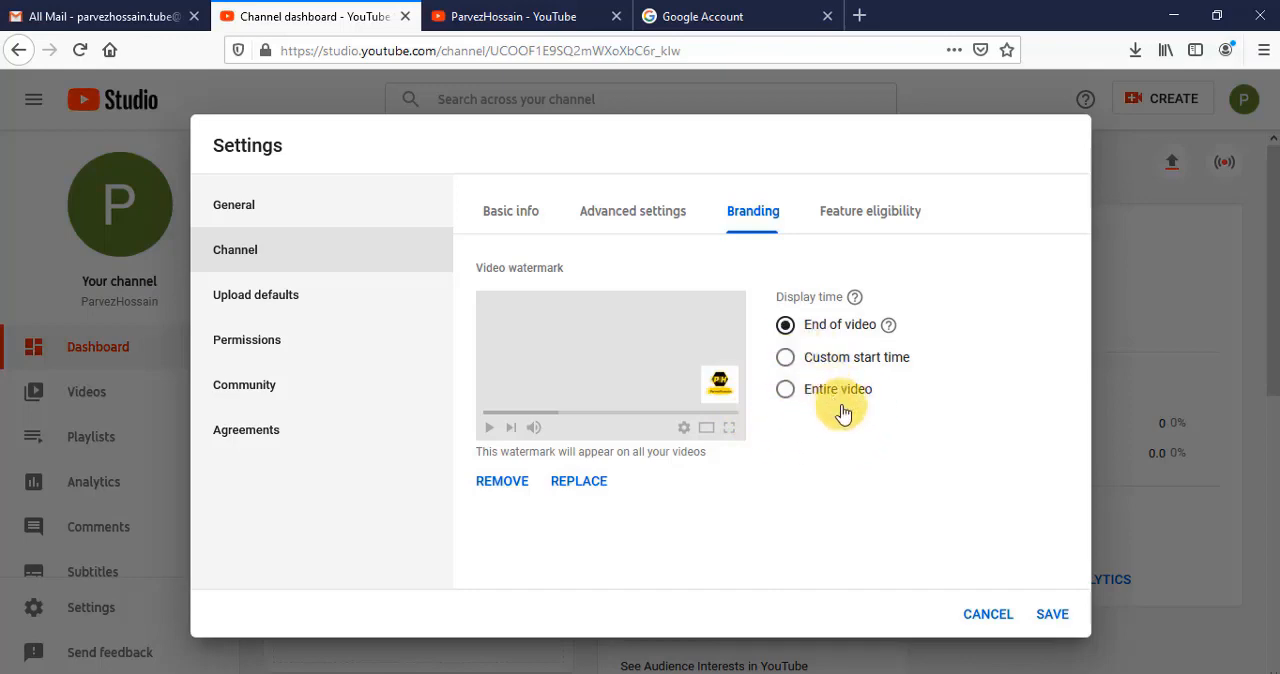
- Set the watermark's display time to Entire video, save the settings, and return to the channel page
left_click(786, 396)
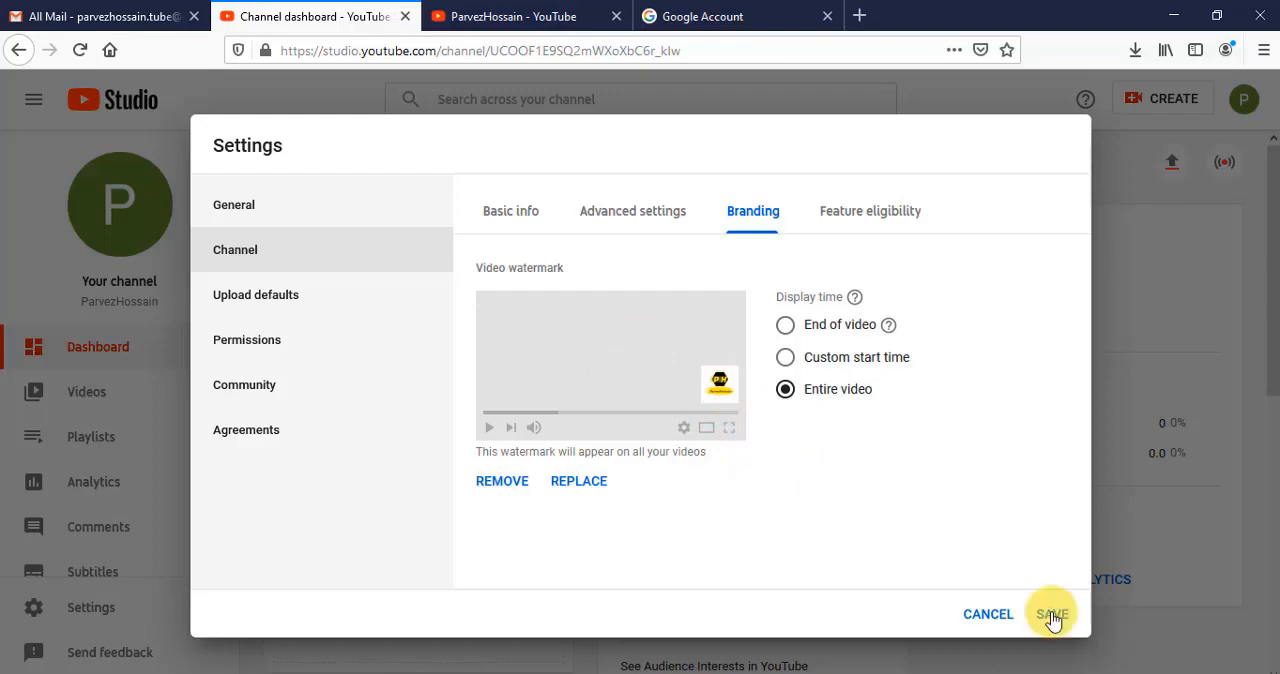
key("ctrl+Tab")
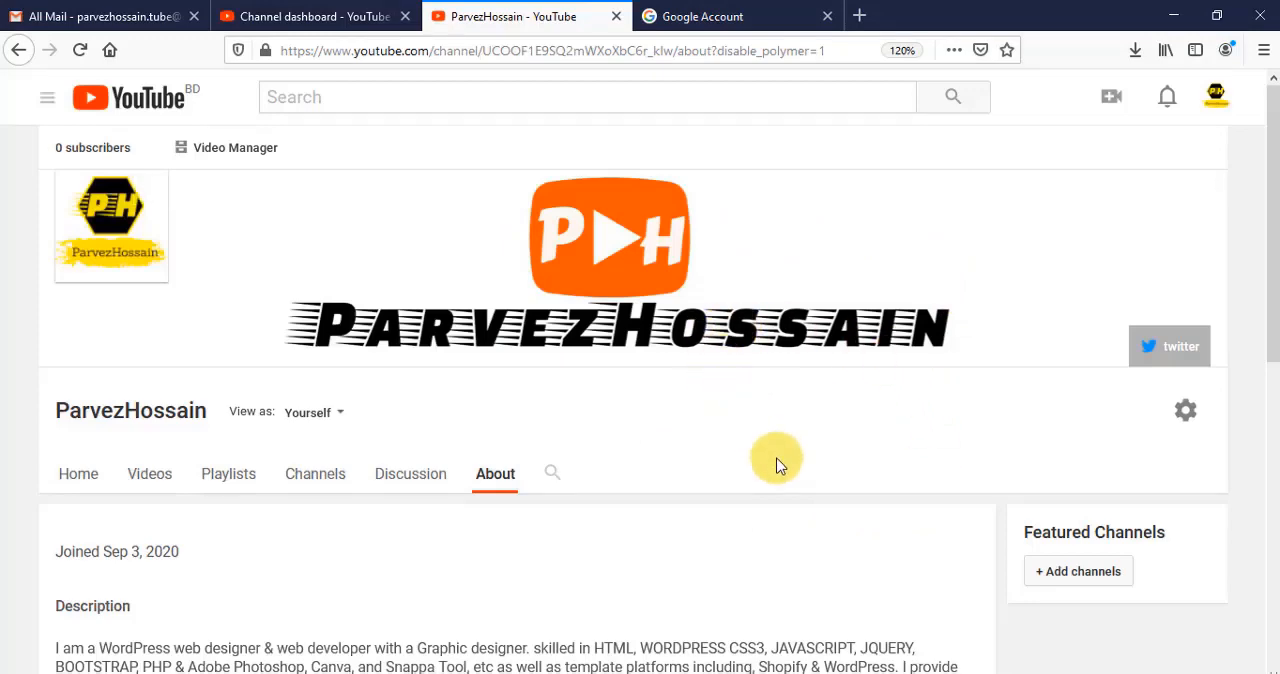
mouse_move(723, 270)
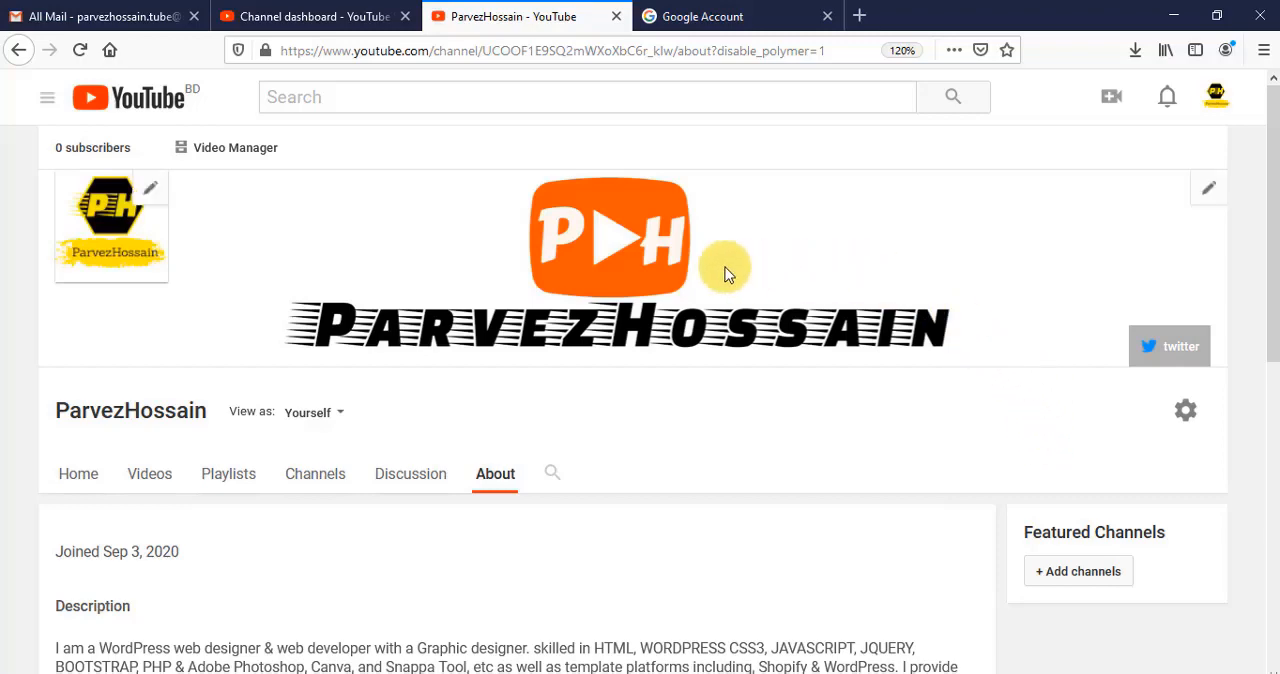